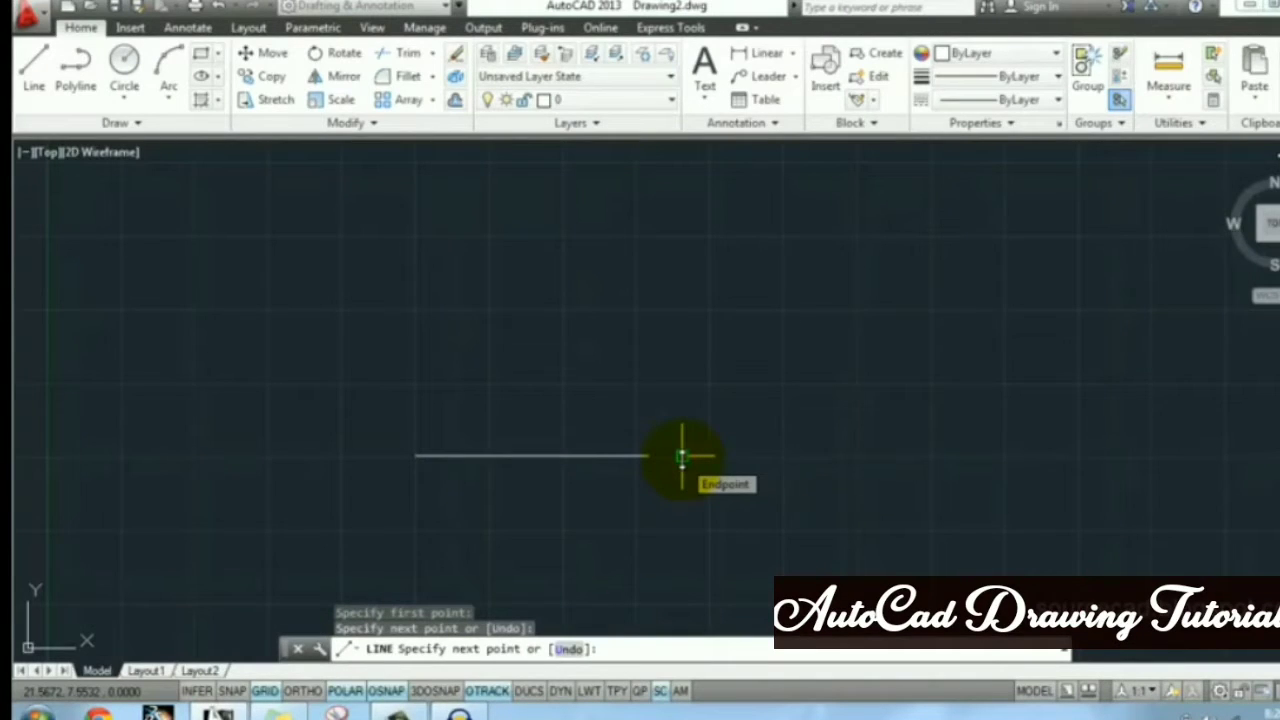
- Continue the line chain into a closed four-sided outline, undoing the extra last segment before closing it
{"action": "left_click", "coordinate": [801, 307]}
{"action": "left_click", "coordinate": [644, 243]}
{"action": "left_click", "coordinate": [498, 351]}
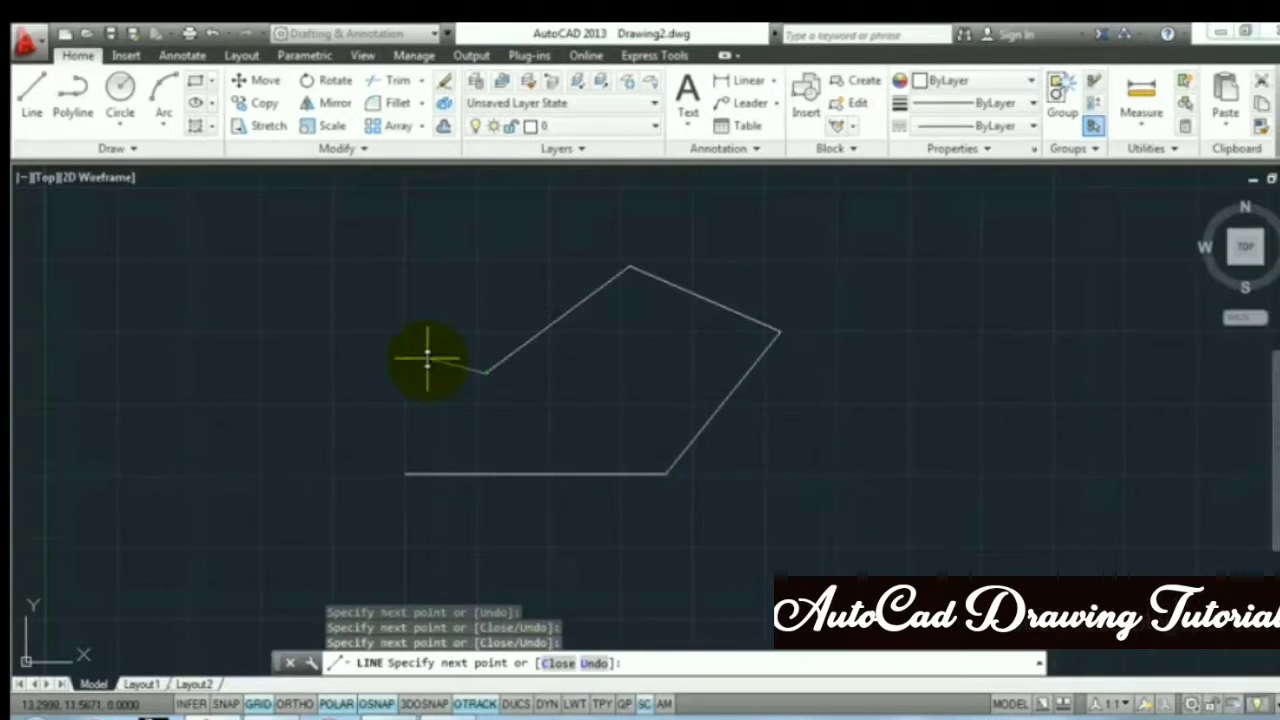
{"action": "left_click", "coordinate": [597, 663]}
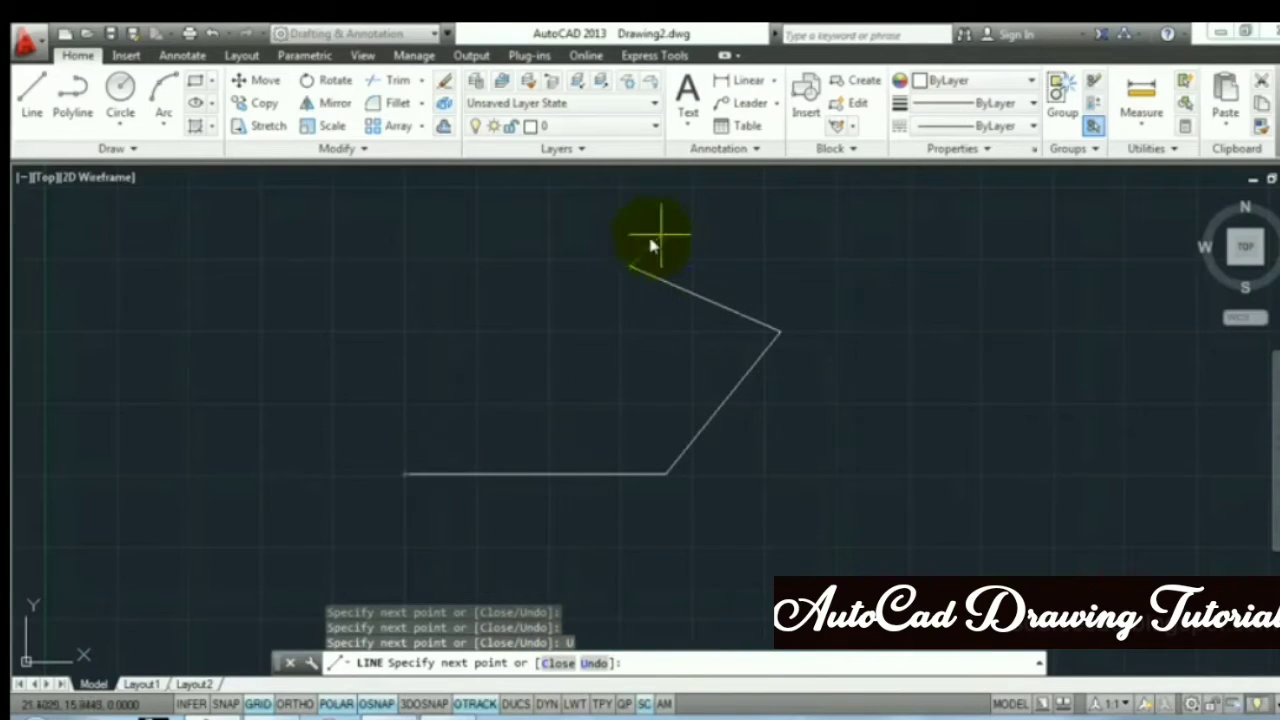
{"action": "left_click", "coordinate": [558, 663]}
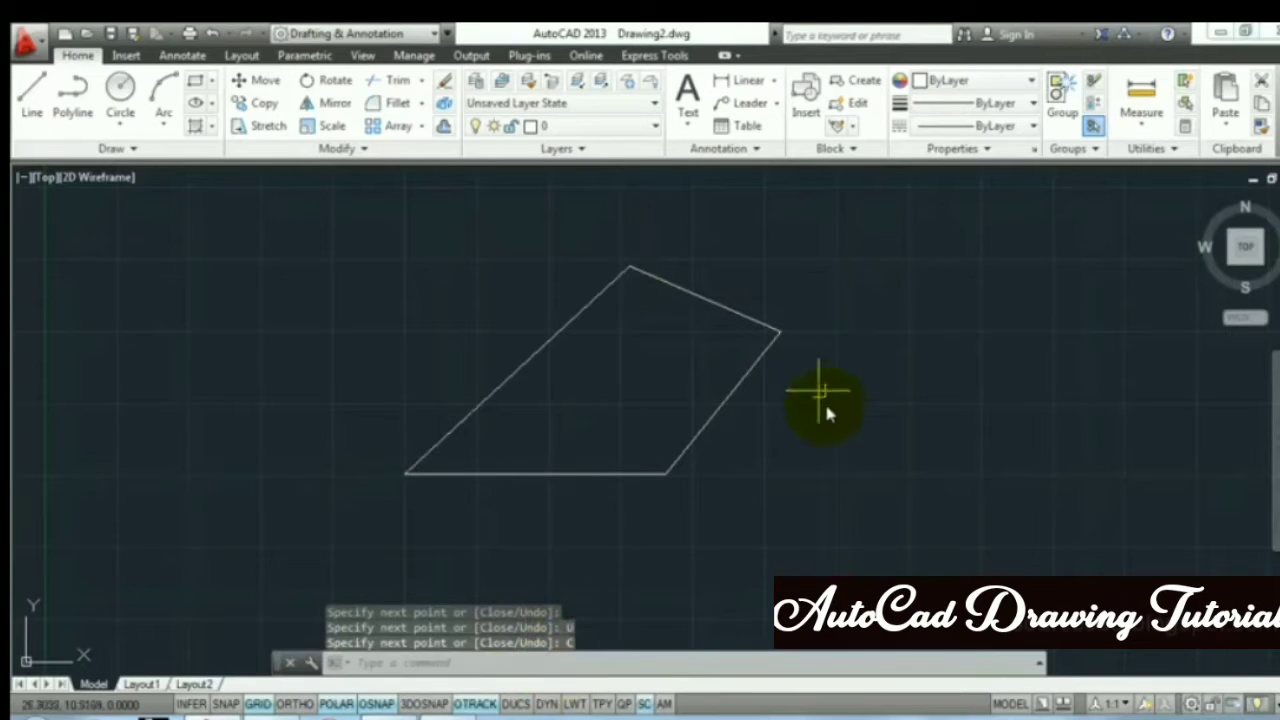
- Select all four lines of the closed outline with a window and erase them
{"action": "left_click", "coordinate": [271, 206]}
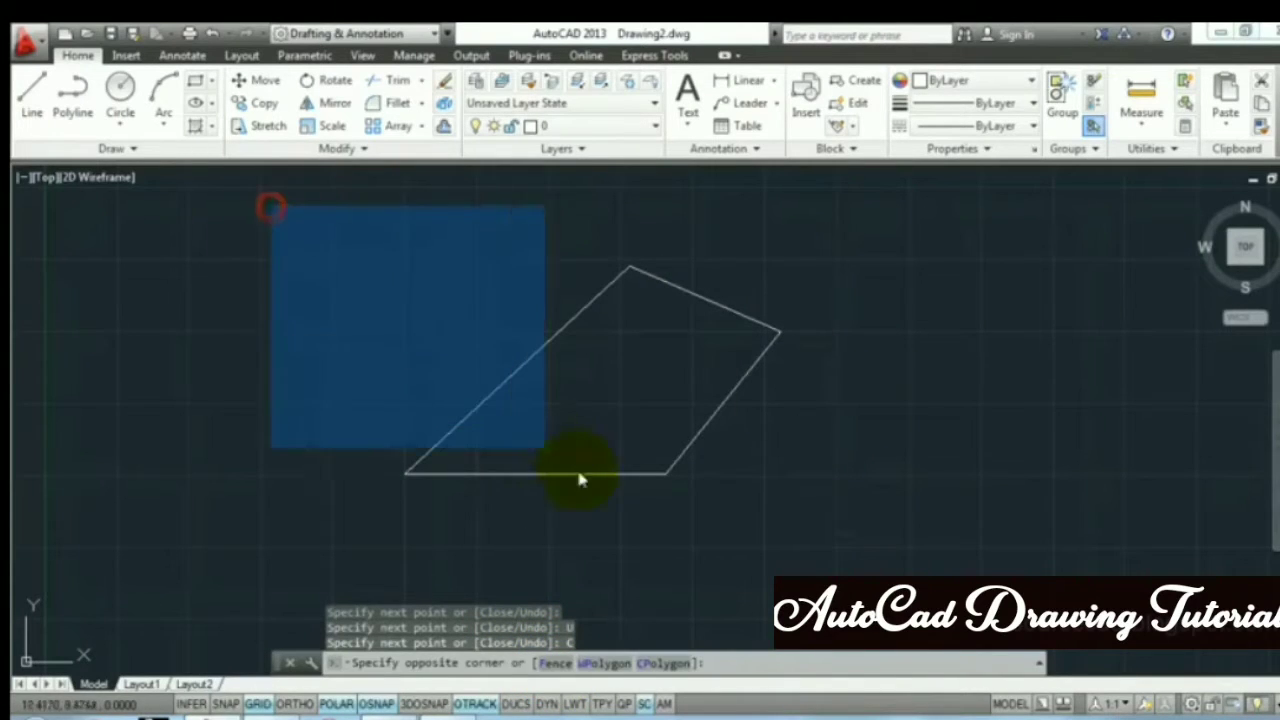
{"action": "left_click", "coordinate": [808, 541]}
{"action": "key", "text": "Delete"}
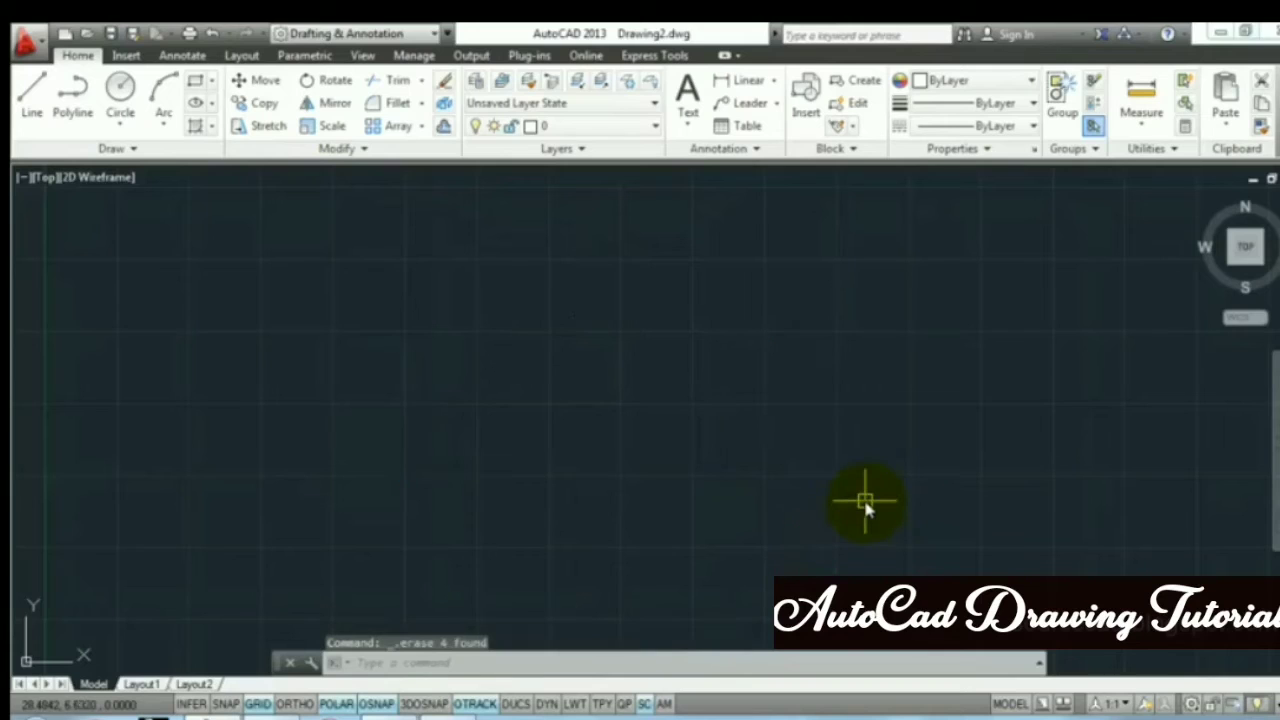
- Draw a horizontal line 10 units long and continue it with a vertical segment 5 units upward
{"action": "left_click", "coordinate": [31, 98]}
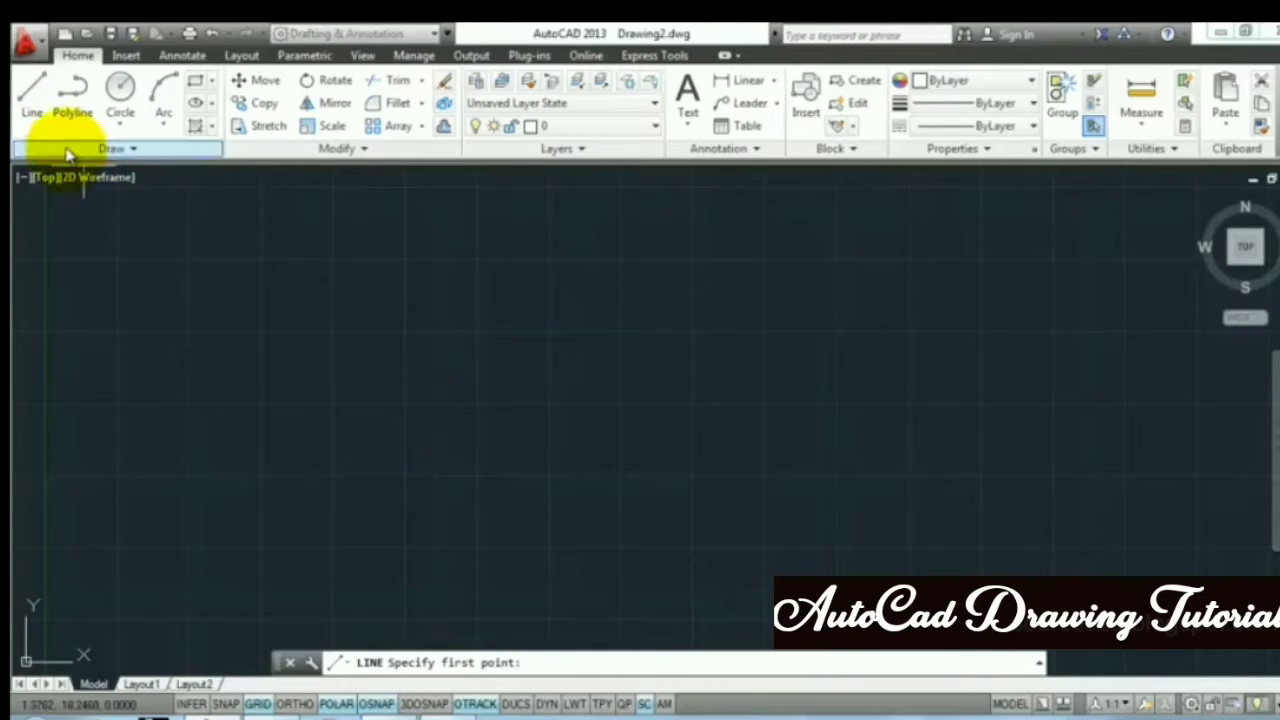
{"action": "left_click", "coordinate": [375, 431]}
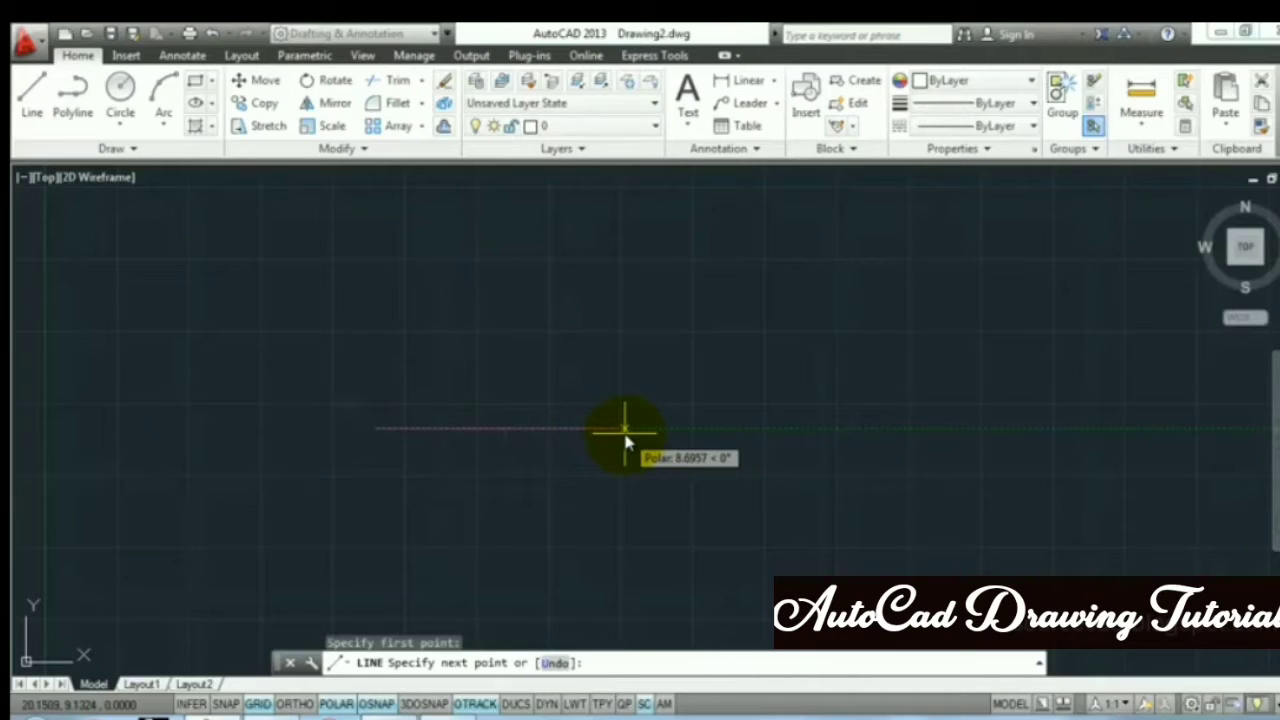
{"action": "type", "text": "10"}
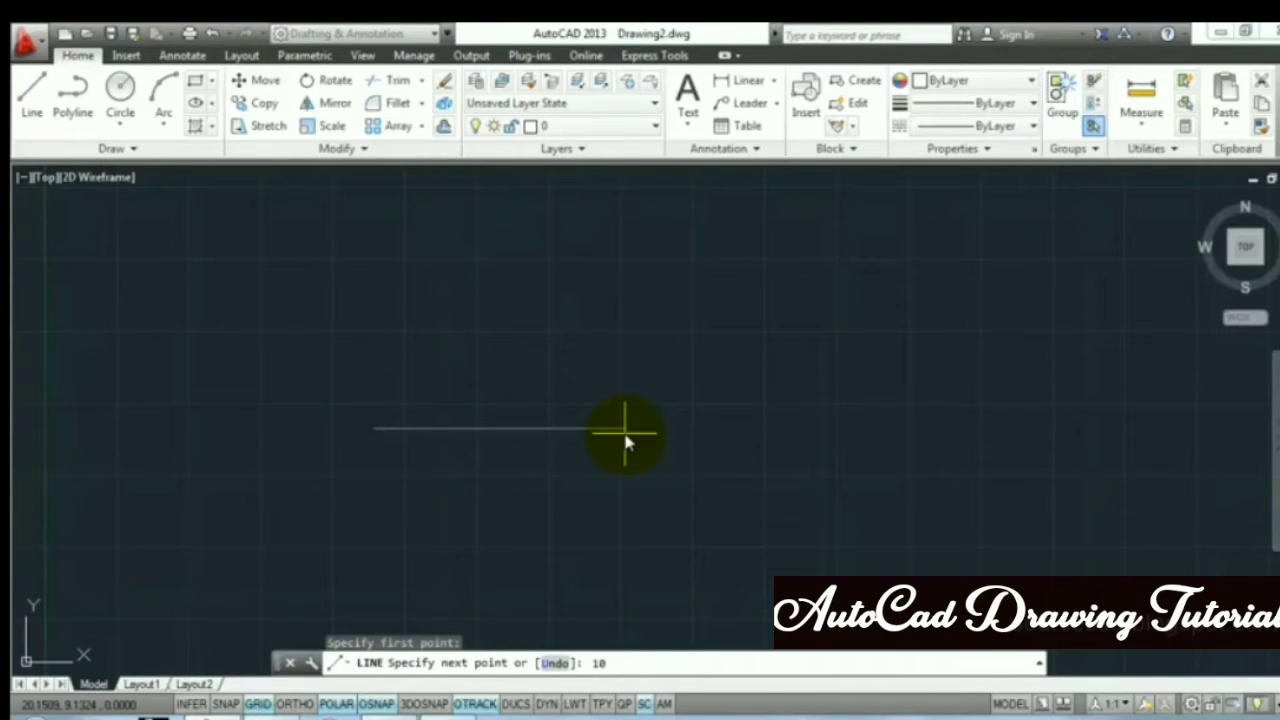
{"action": "key", "text": "Return"}
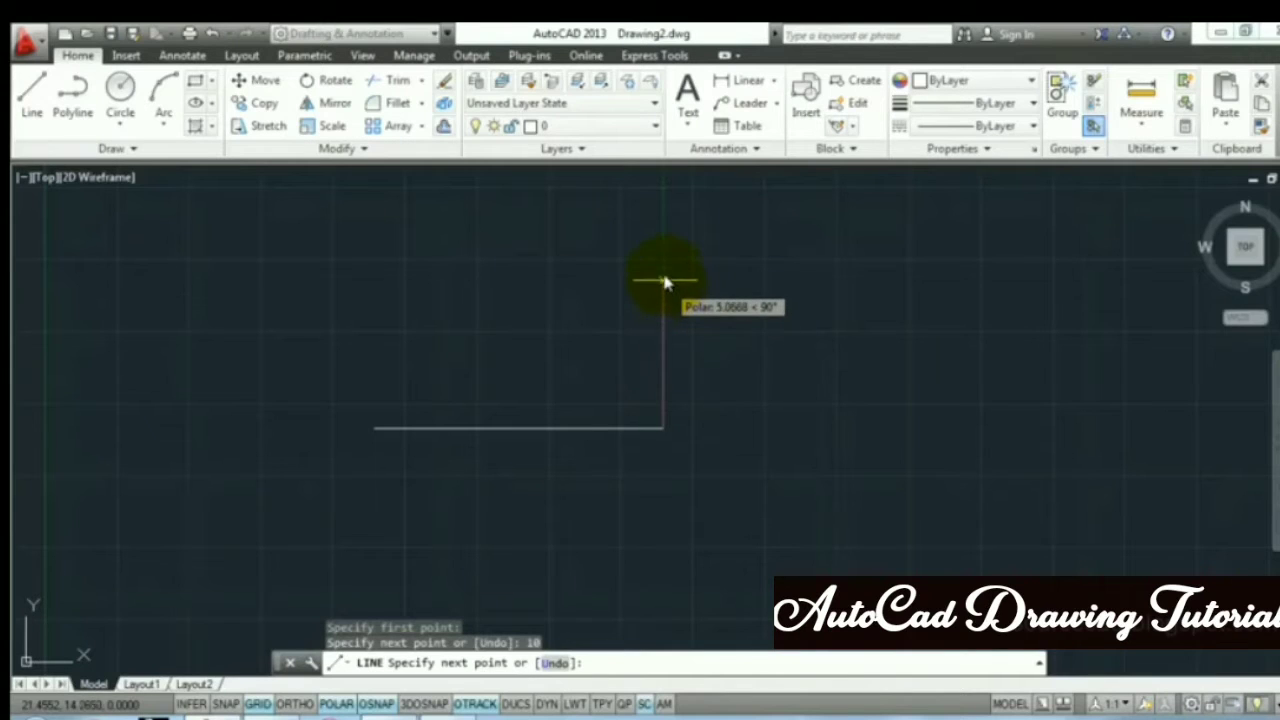
{"action": "type", "text": "5"}
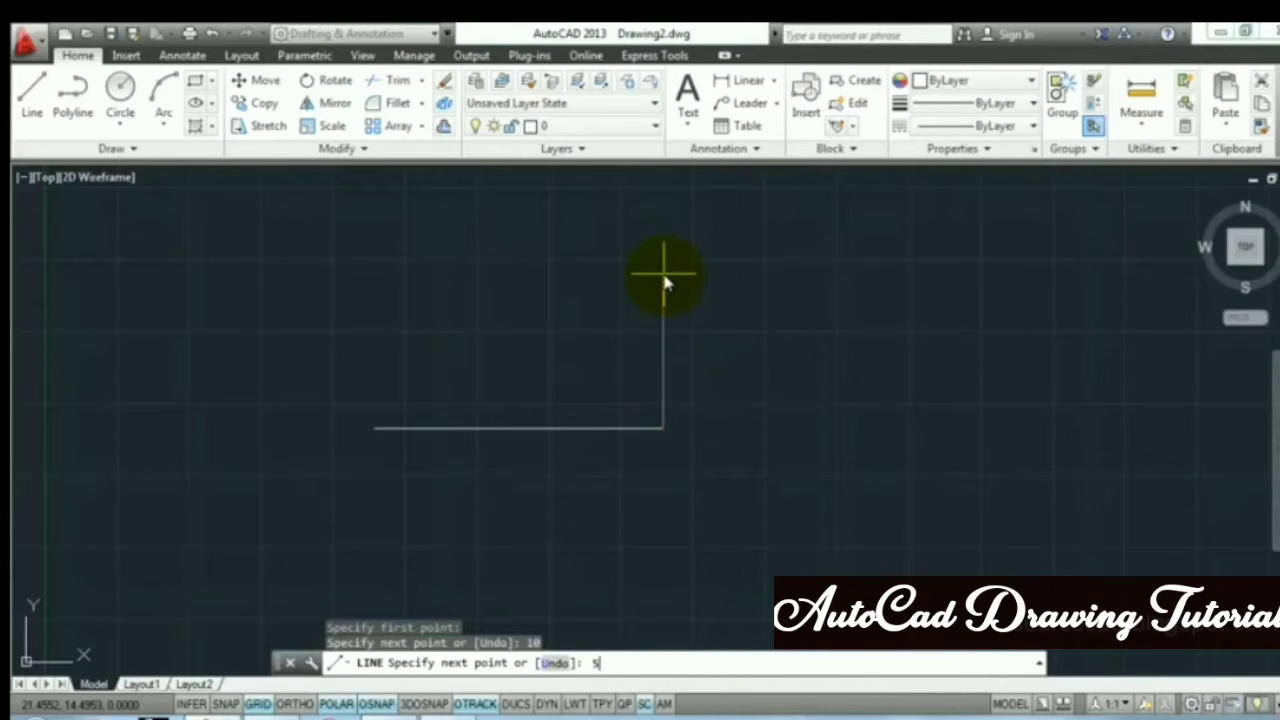
{"action": "key", "text": "Return"}
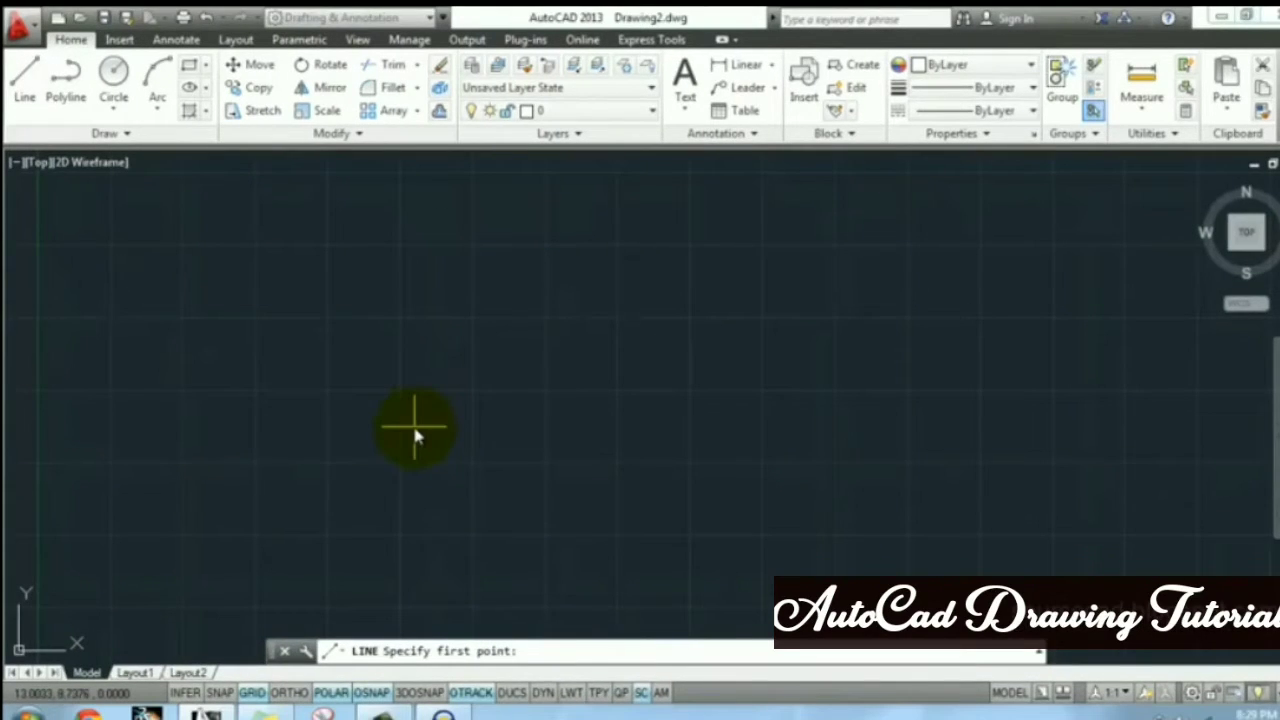
- Draw a horizontal line segment 5 units long, starting near the middle of the drawing area
{"action": "left_click", "coordinate": [415, 428]}
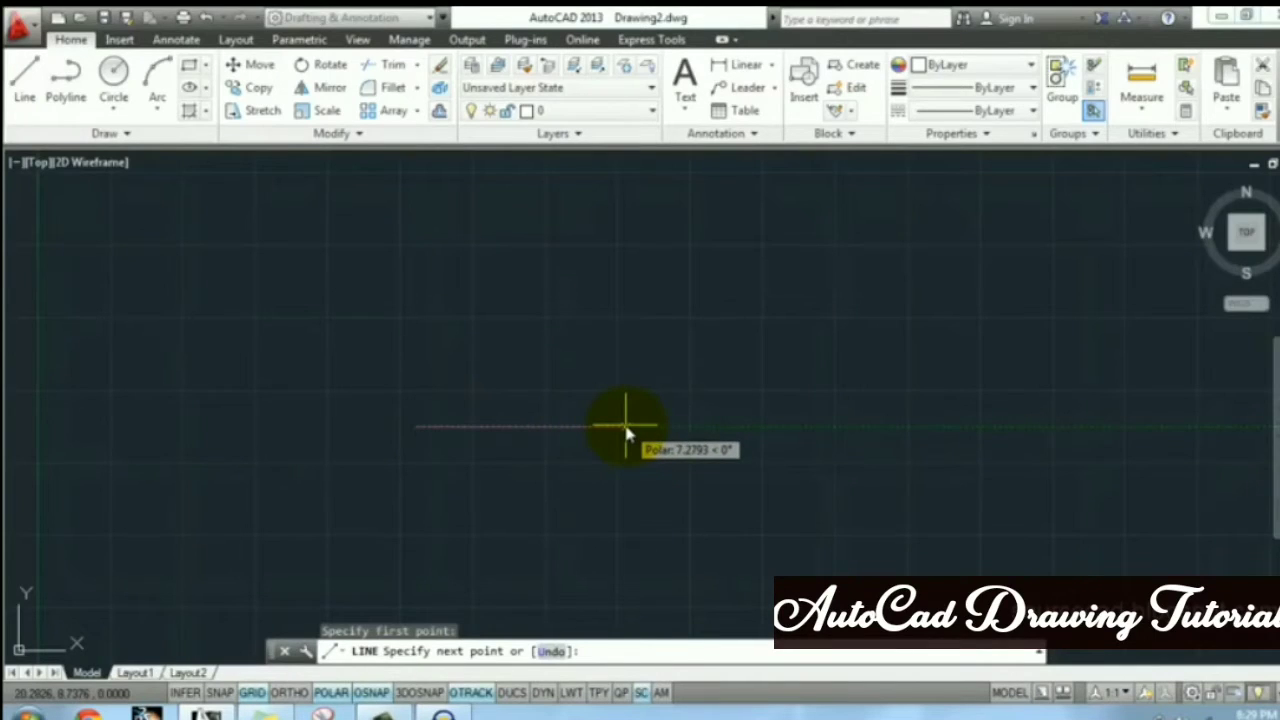
{"action": "type", "text": "5"}
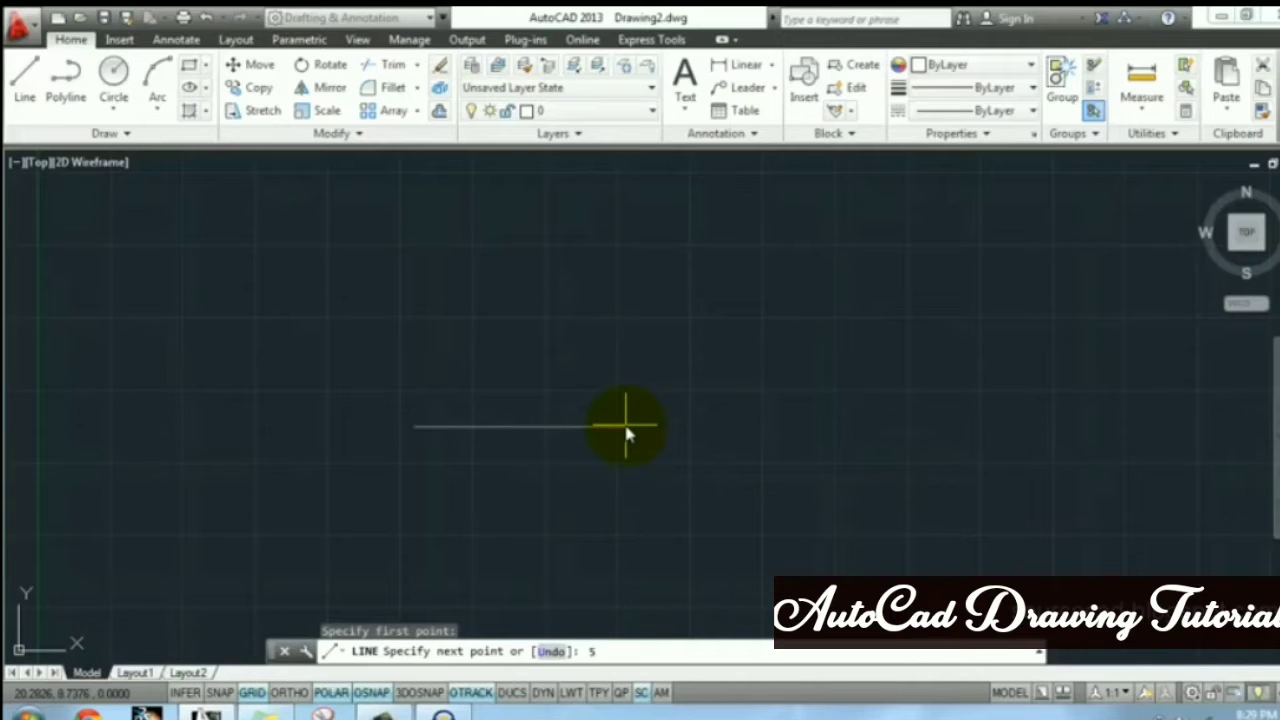
{"action": "key", "text": "Return"}
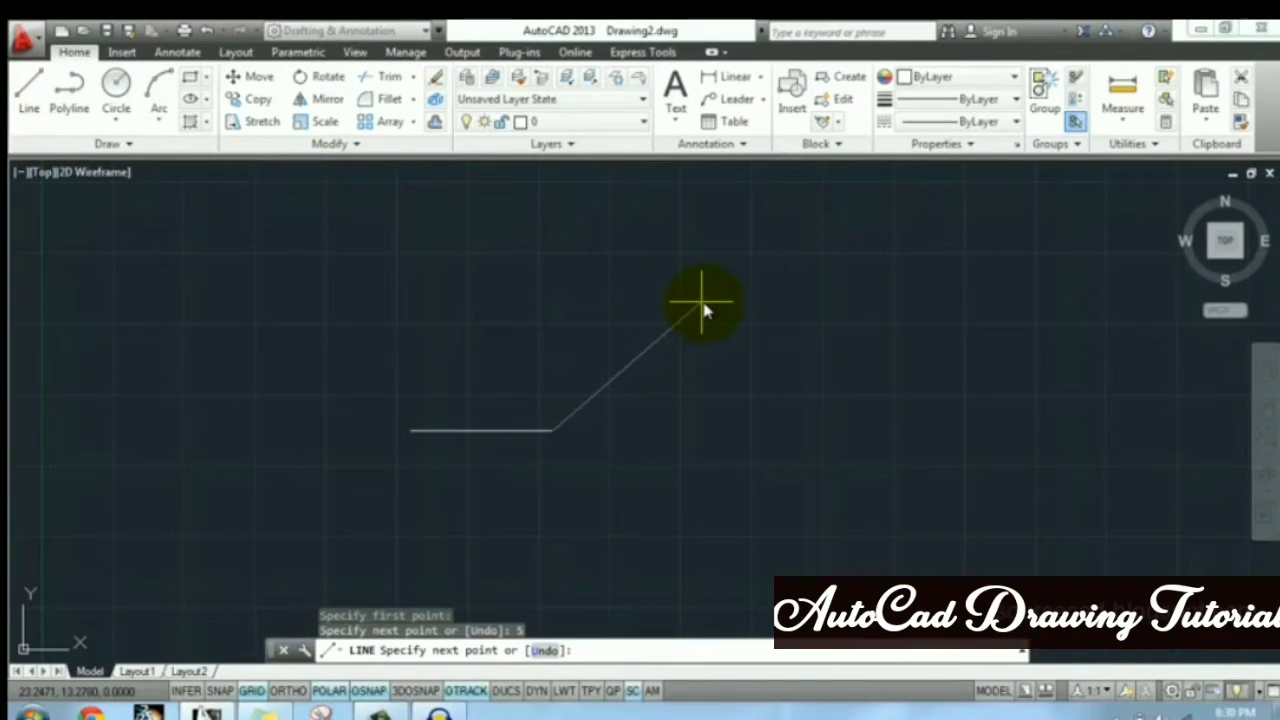
- Add a 5-unit segment at a 30° angle to the end of the horizontal line and finish the Line command
{"action": "type", "text": "<30"}
{"action": "key", "text": "Return"}
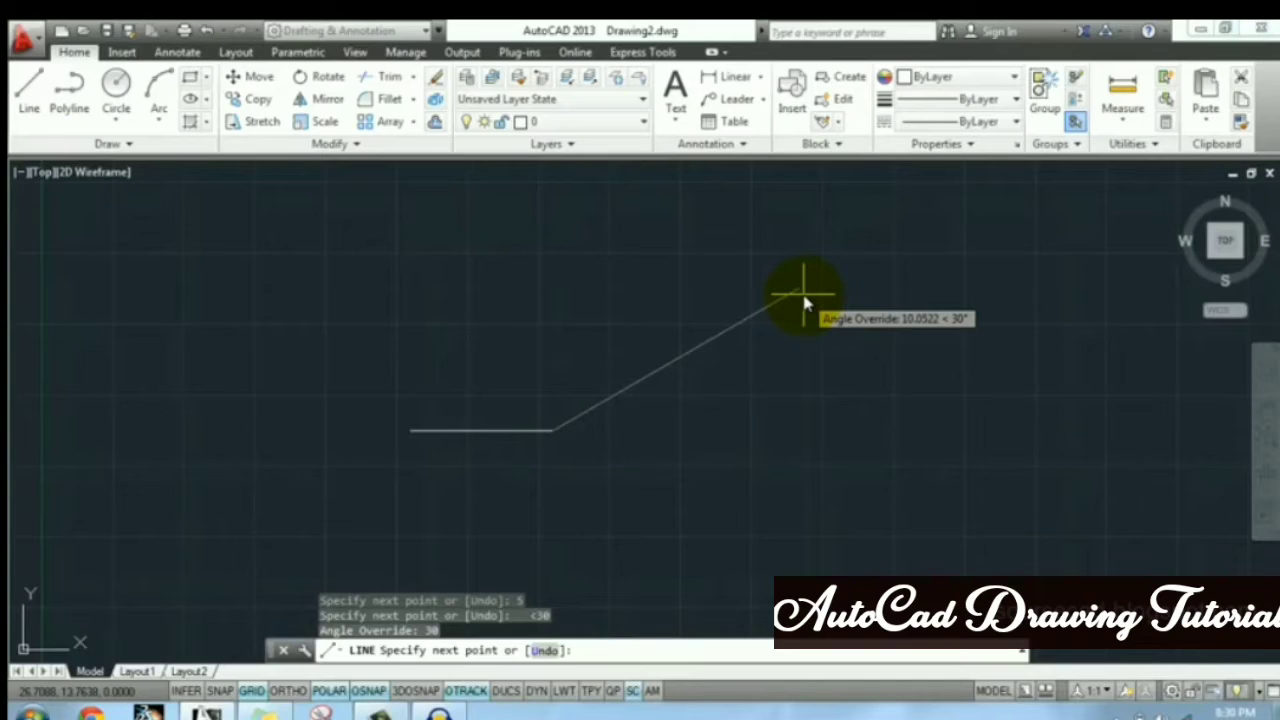
{"action": "type", "text": "5"}
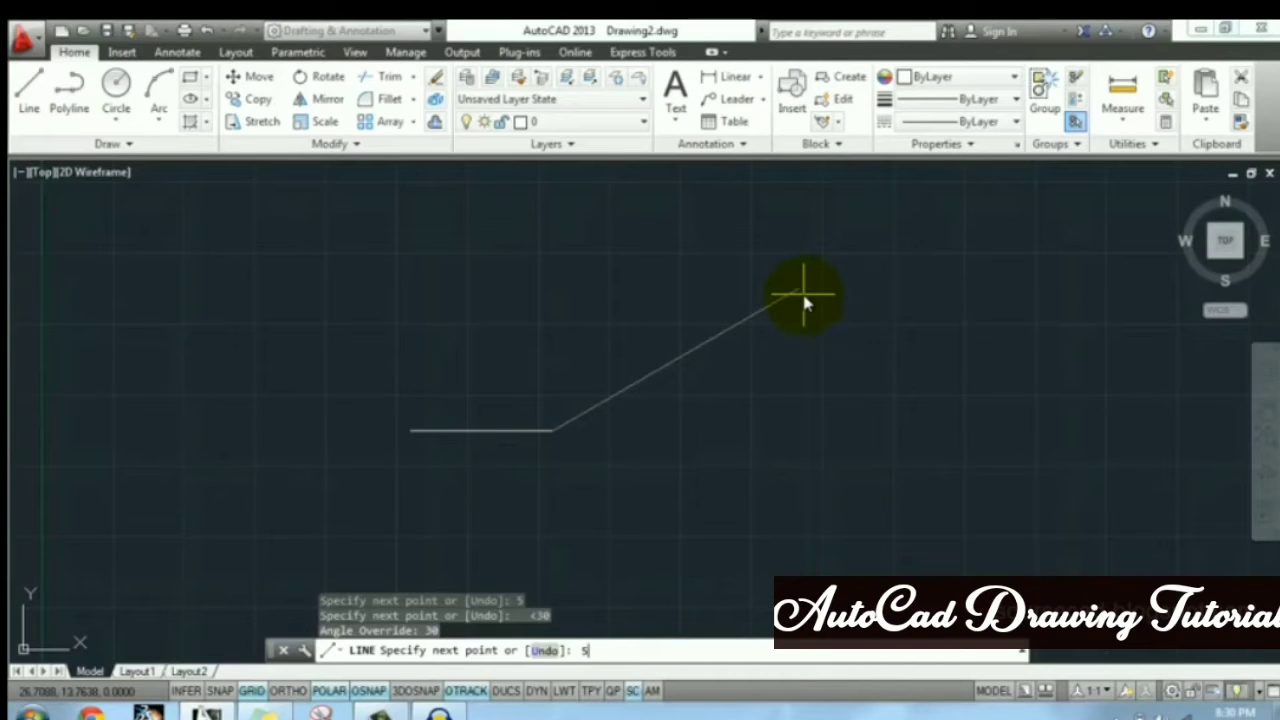
{"action": "key", "text": "Return"}
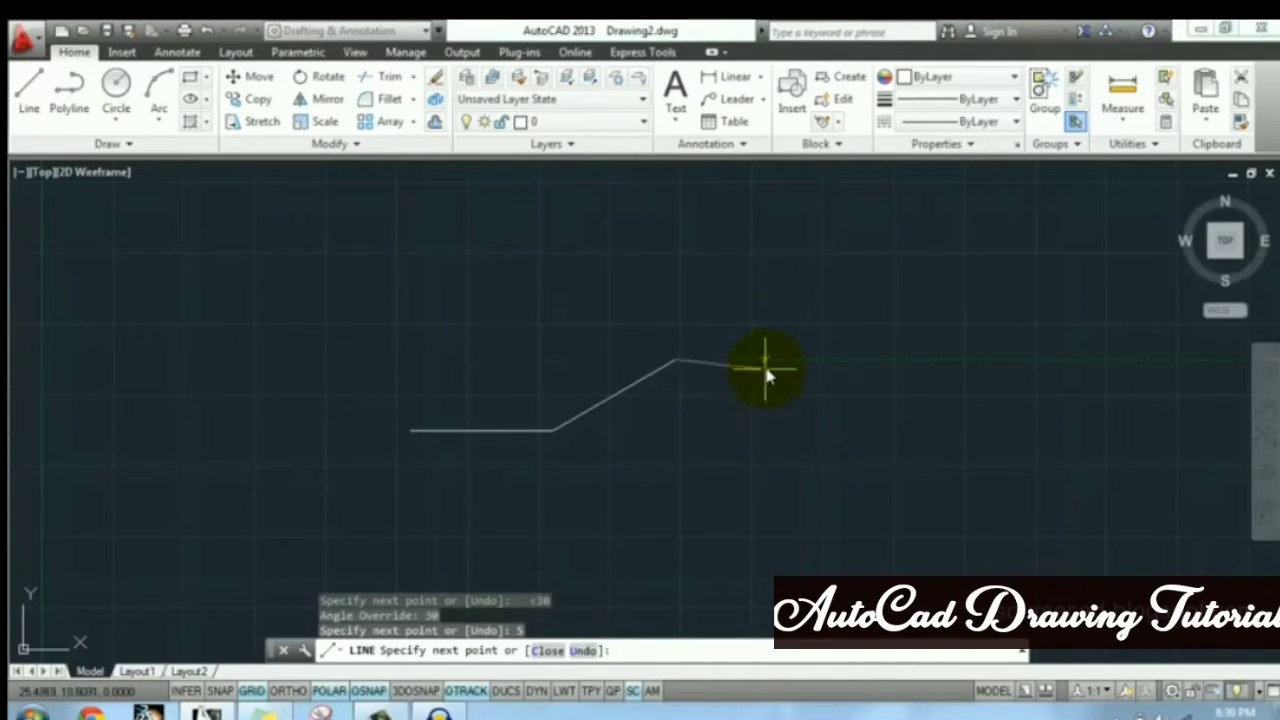
{"action": "key", "text": "Return"}
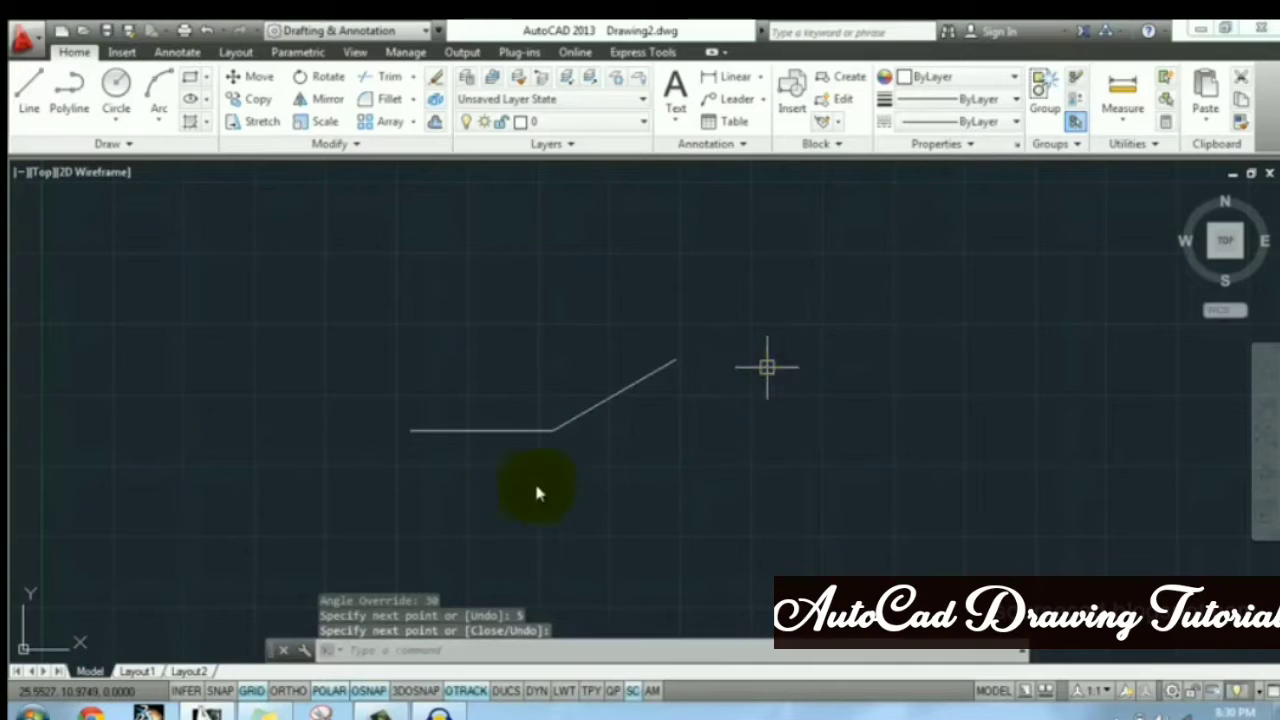
- Select both connected line segments with a window and erase them
{"action": "left_click", "coordinate": [354, 323]}
{"action": "left_click", "coordinate": [755, 455]}
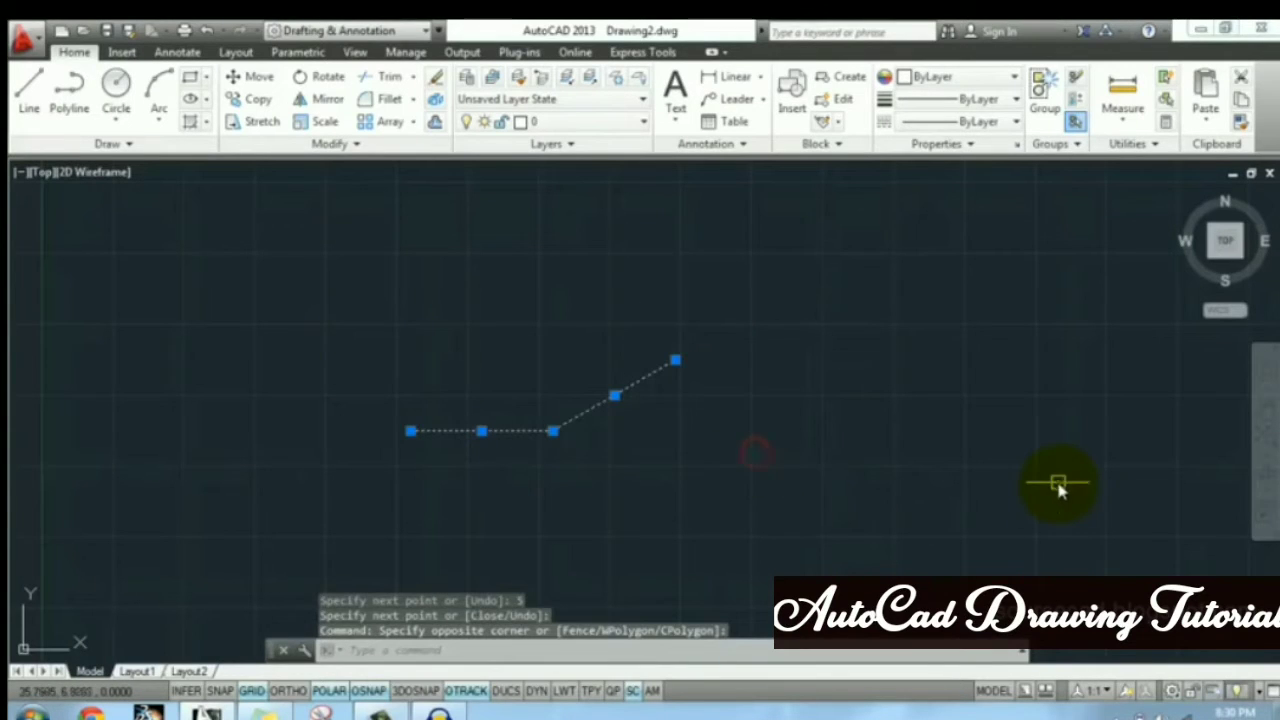
{"action": "key", "text": "Delete"}
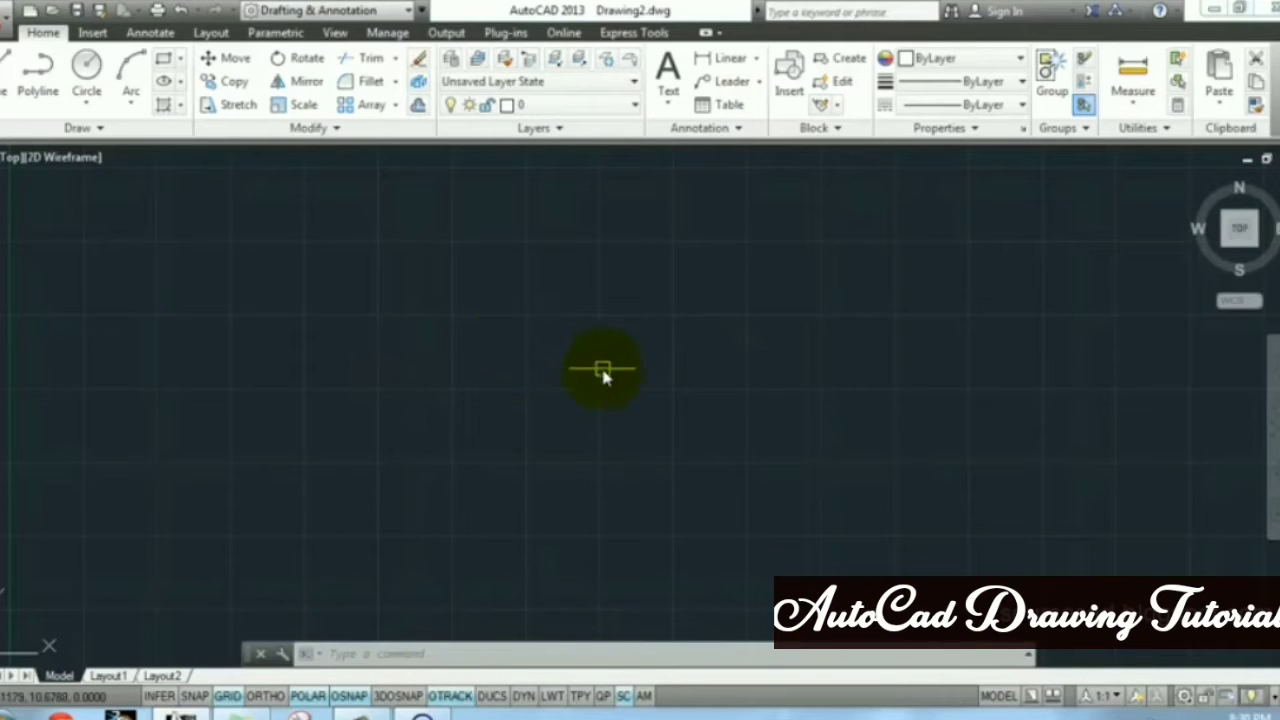
- Draw a circle by center and radius near the middle of the drawing area
{"action": "left_click", "coordinate": [90, 67]}
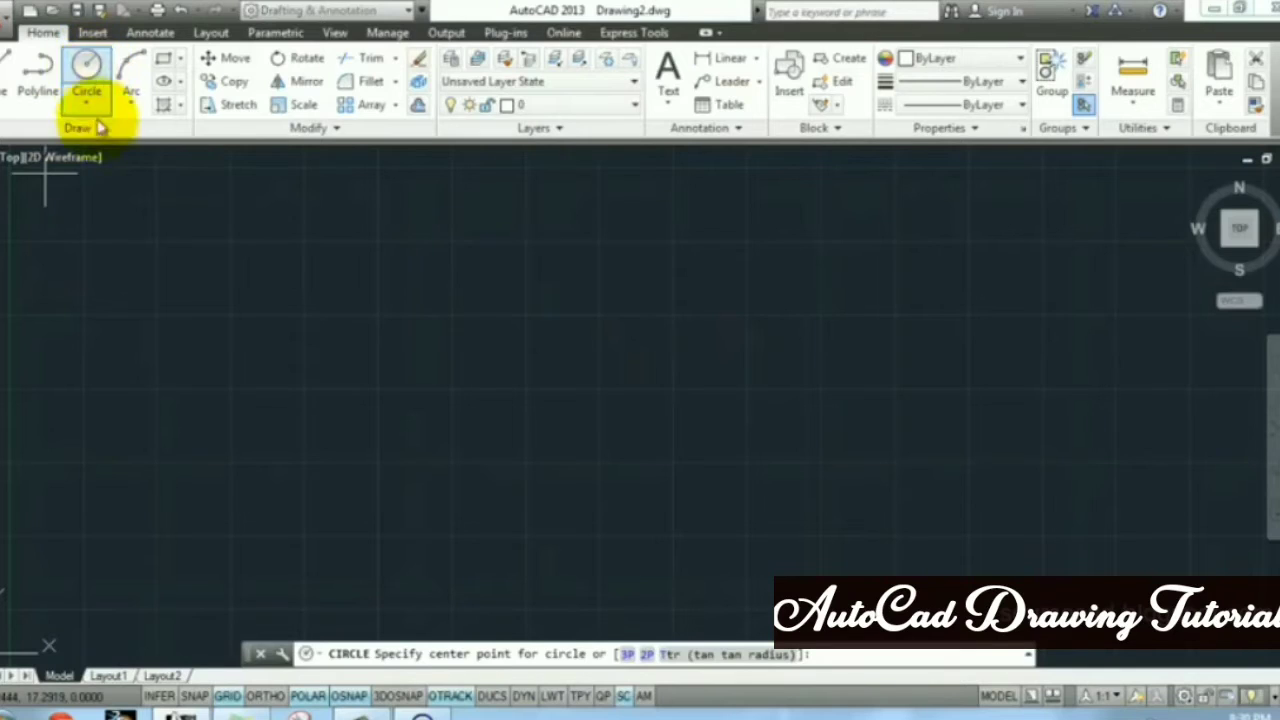
{"action": "left_click", "coordinate": [596, 399]}
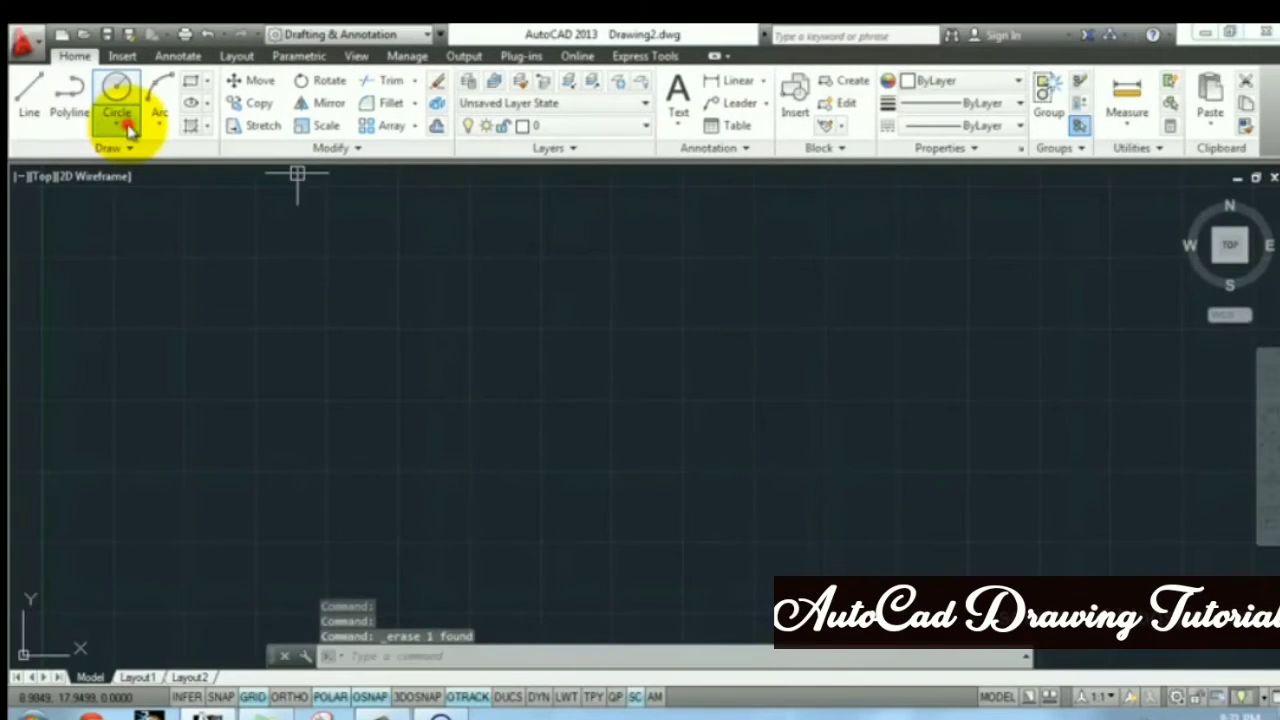
- Draw a circle with the 2-Point method by picking the endpoints of its diameter
{"action": "left_click", "coordinate": [118, 124]}
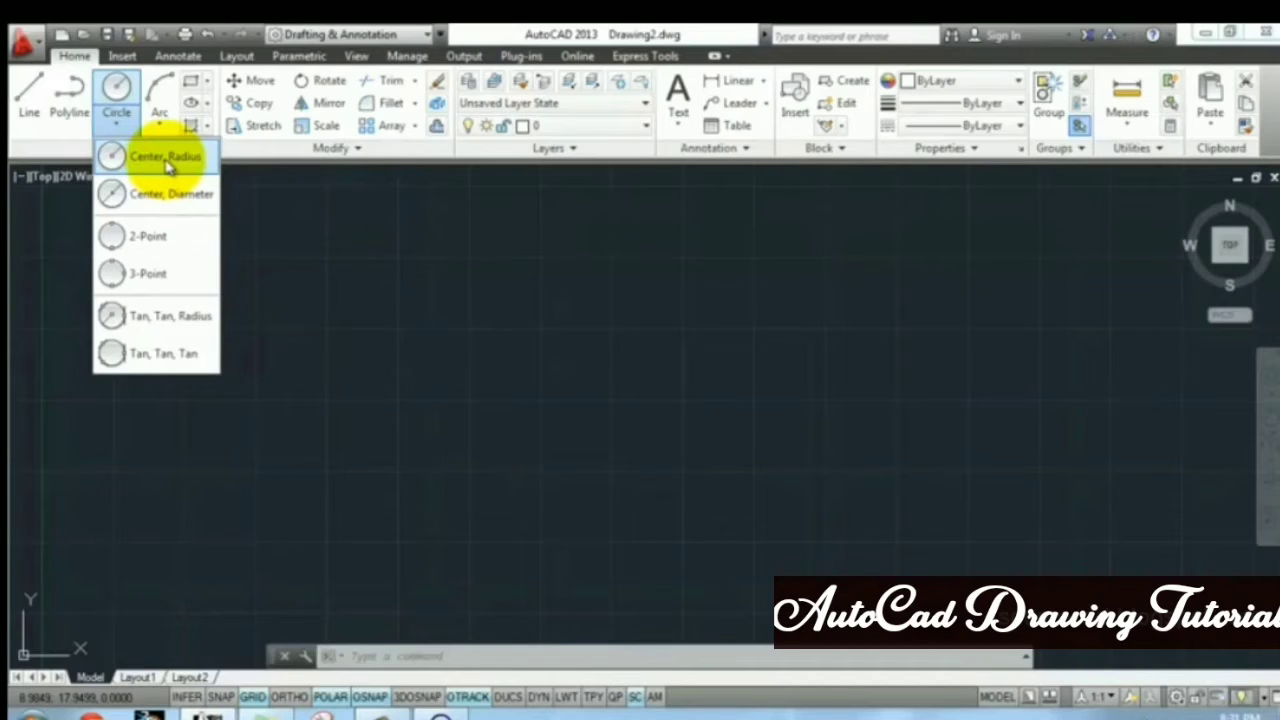
{"action": "left_click", "coordinate": [158, 240]}
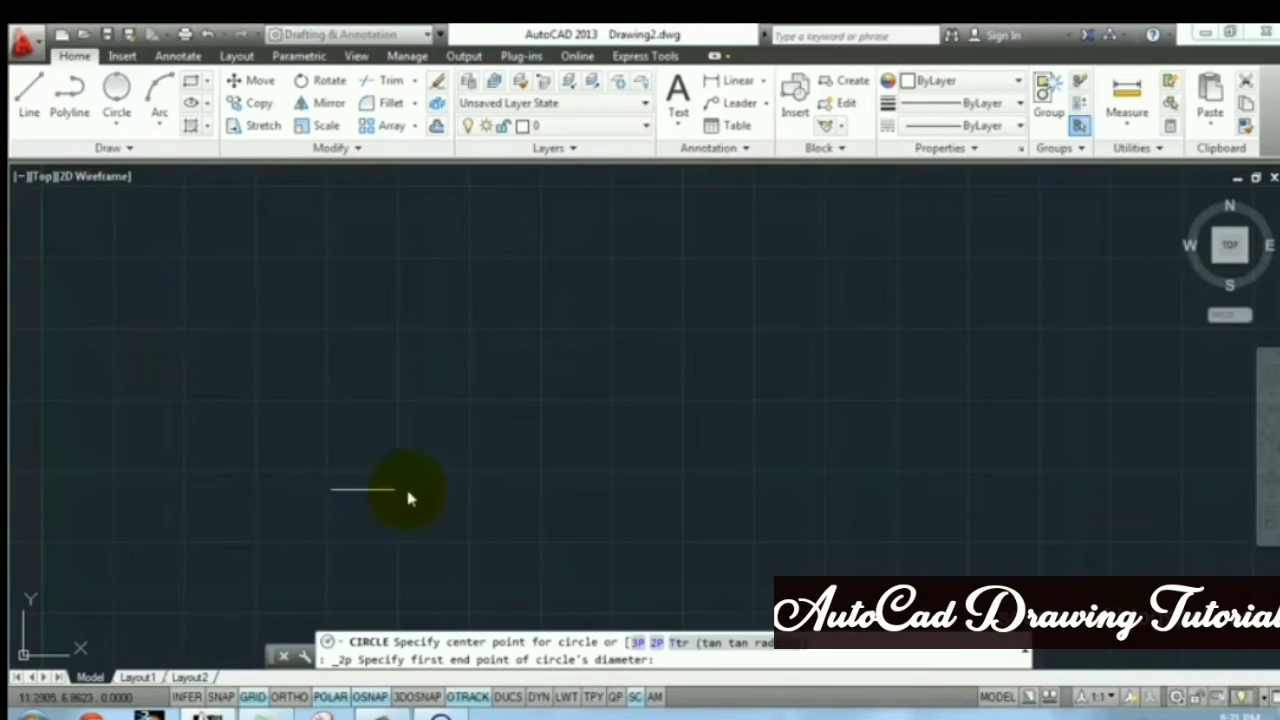
{"action": "left_click", "coordinate": [397, 408]}
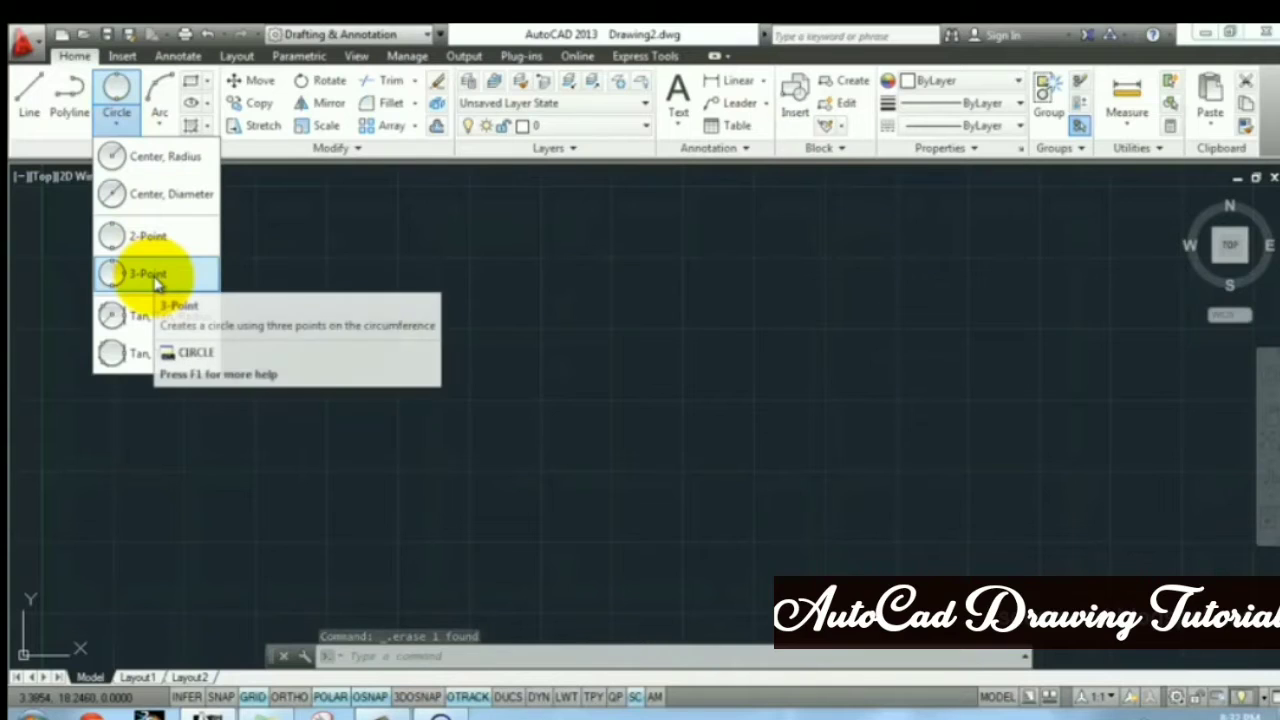
- Draw a circle with the 3-Point method by picking points on its circumference
{"action": "left_click", "coordinate": [155, 283]}
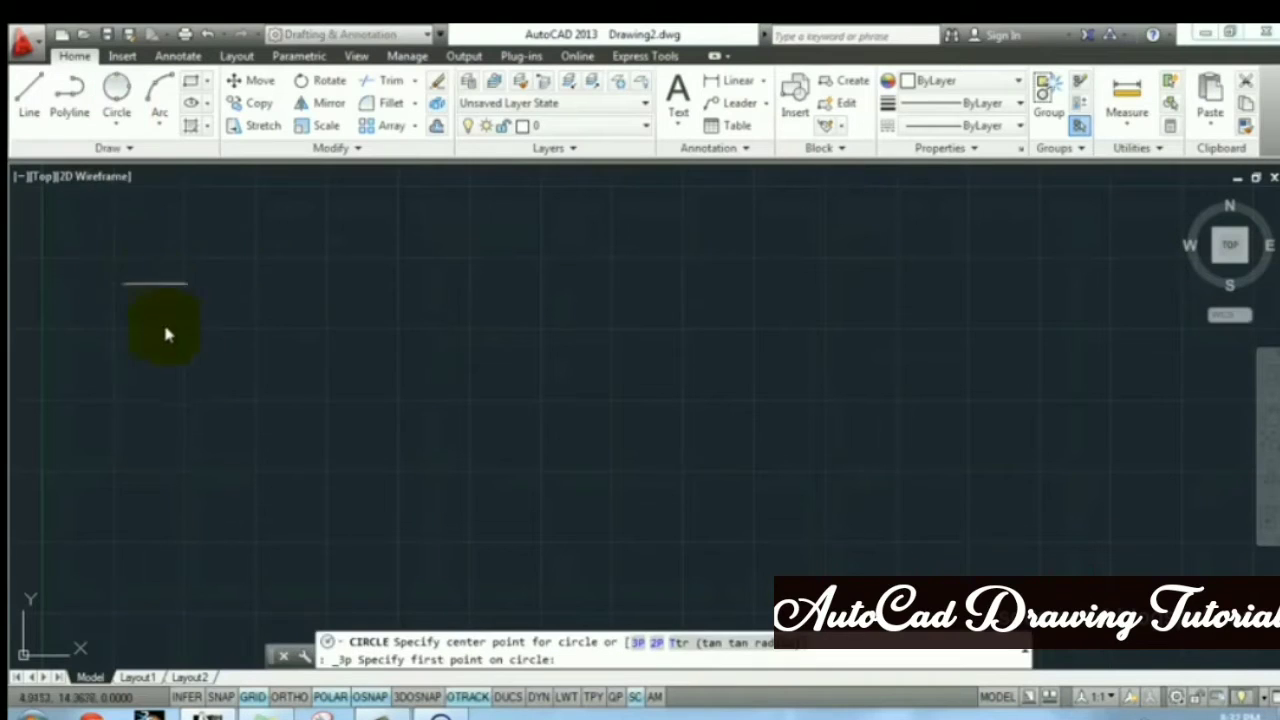
{"action": "left_click", "coordinate": [419, 437]}
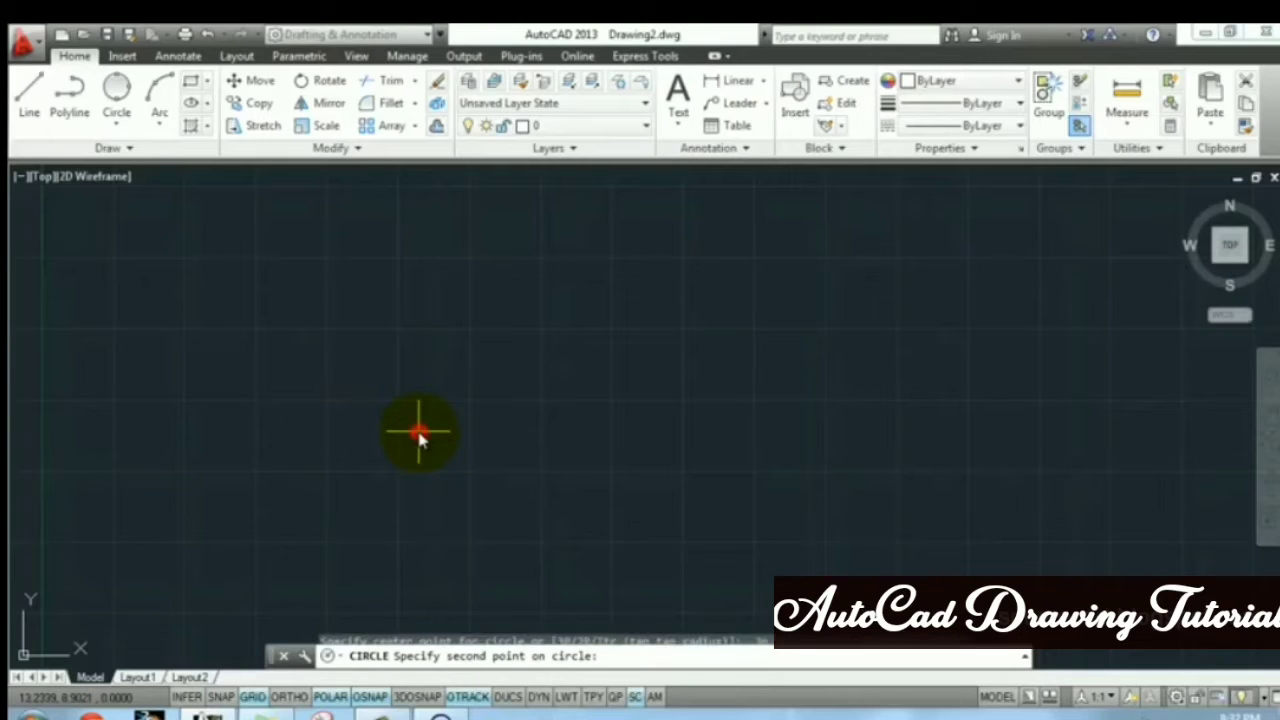
{"action": "left_click", "coordinate": [581, 305]}
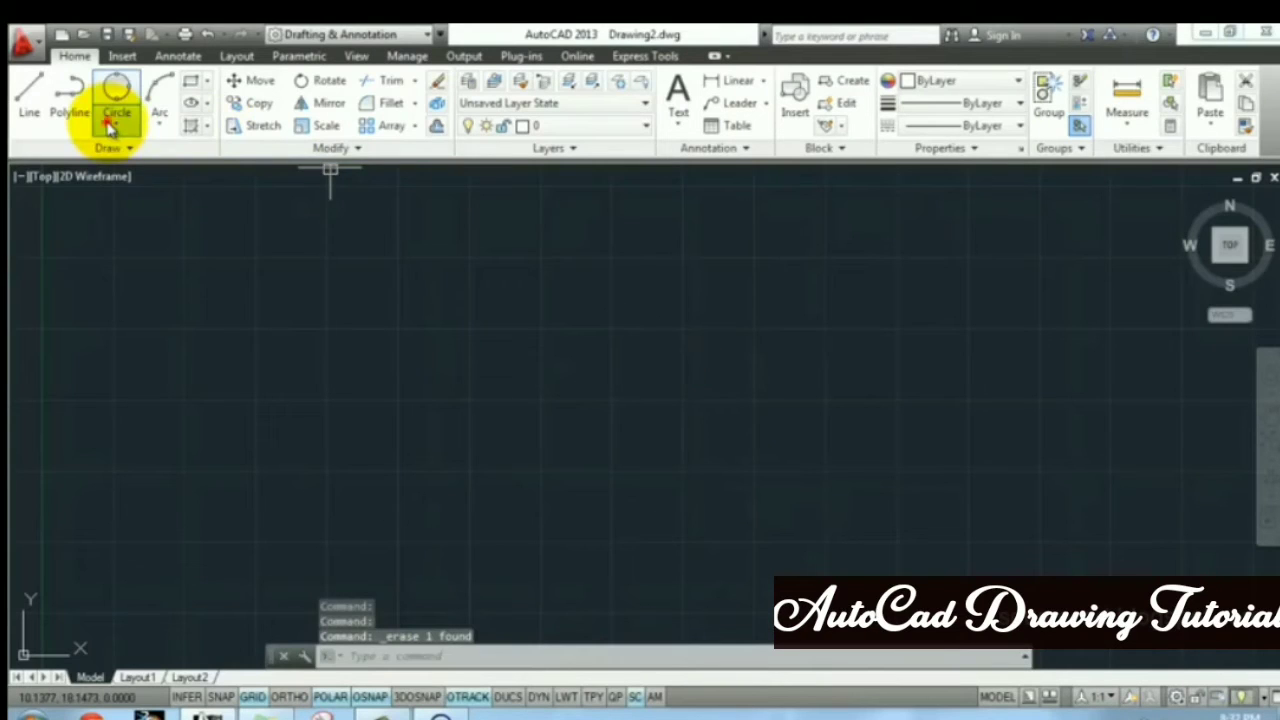
{"action": "left_click", "coordinate": [111, 126]}
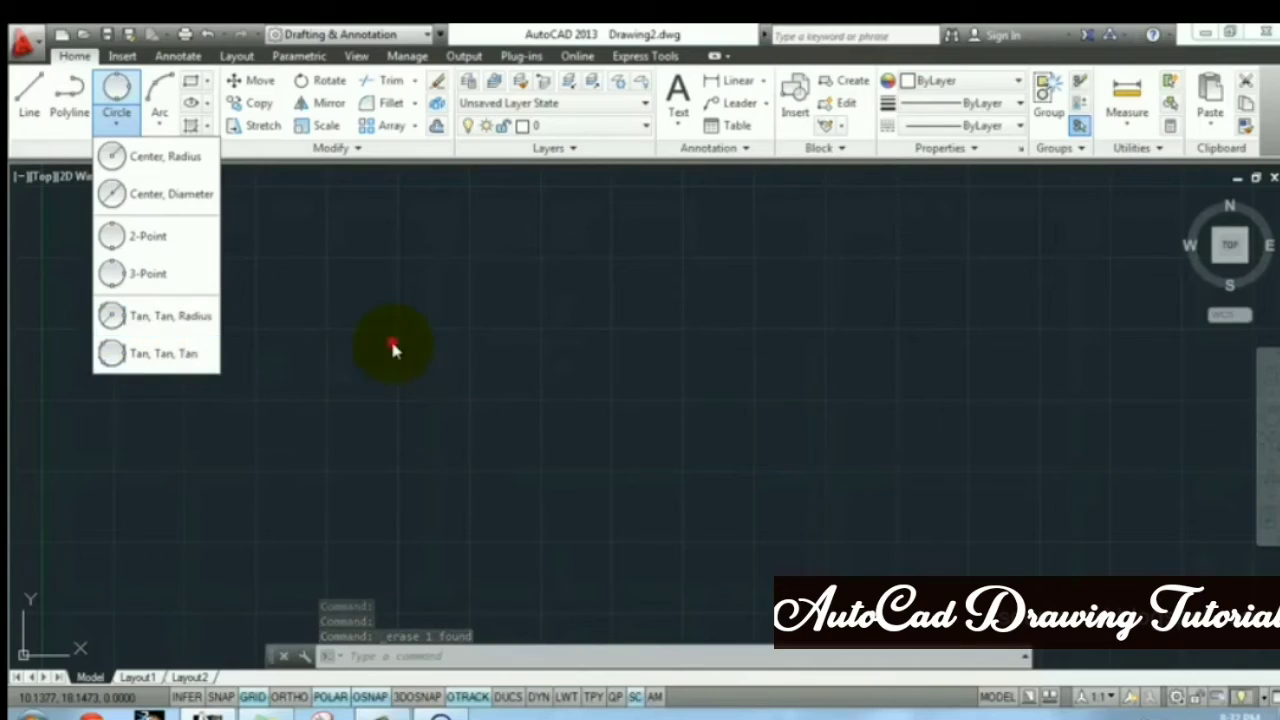
{"action": "left_click", "coordinate": [391, 343]}
- Draw two separate slanted lines, a gently rising one and a steeper, nearly vertical one to its right
{"action": "left_click", "coordinate": [31, 100]}
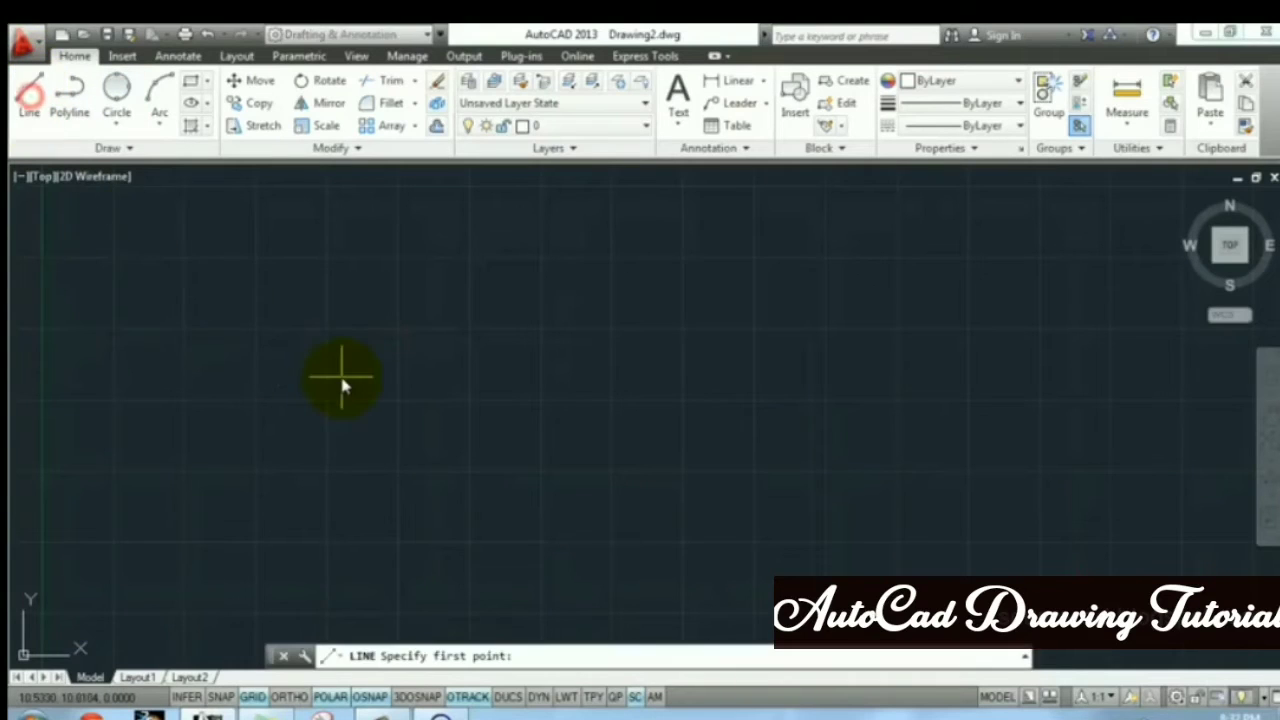
{"action": "left_click", "coordinate": [343, 377]}
{"action": "left_click", "coordinate": [509, 282]}
{"action": "key", "text": "Return"}
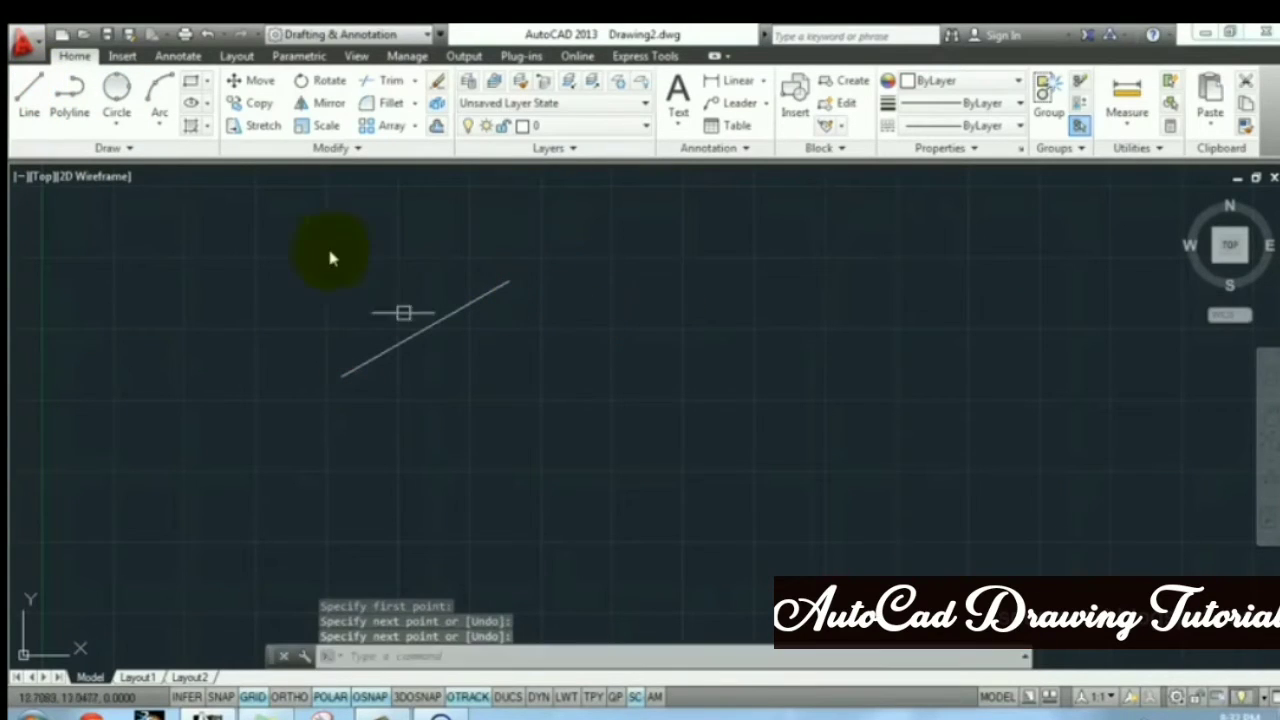
{"action": "key", "text": "Return"}
{"action": "left_click", "coordinate": [634, 479]}
{"action": "left_click", "coordinate": [600, 287]}
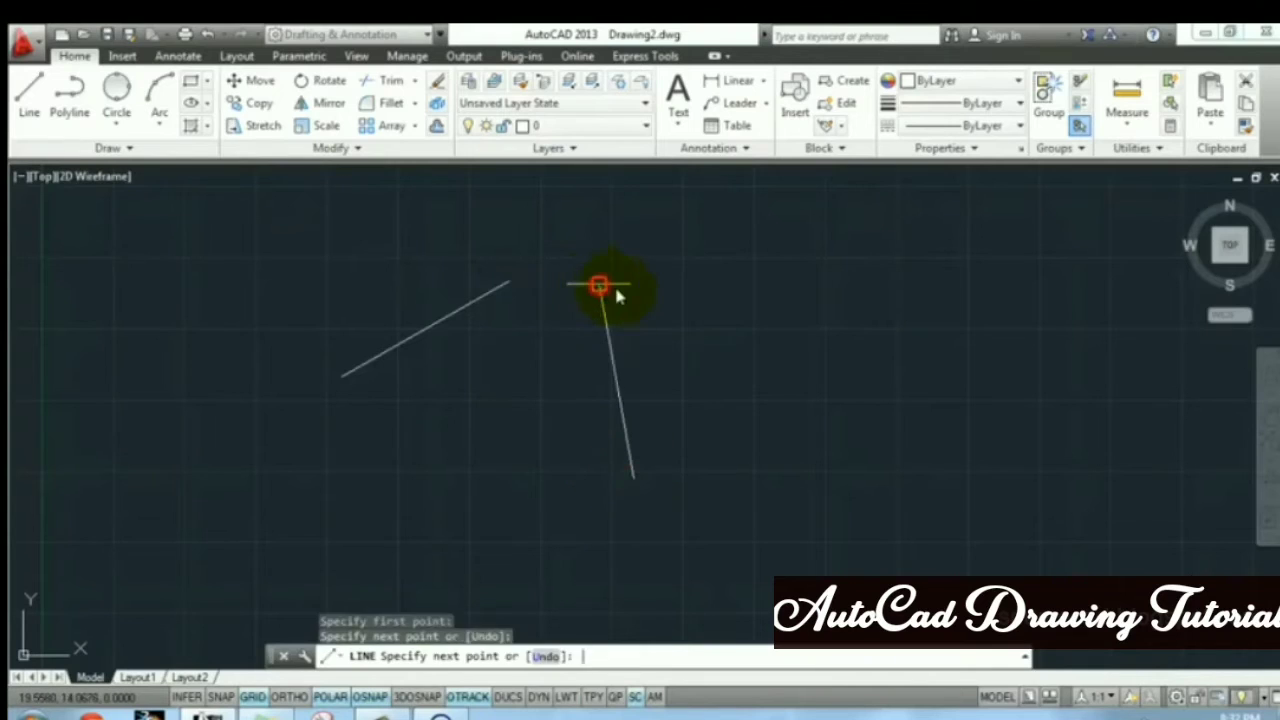
{"action": "key", "text": "Return"}
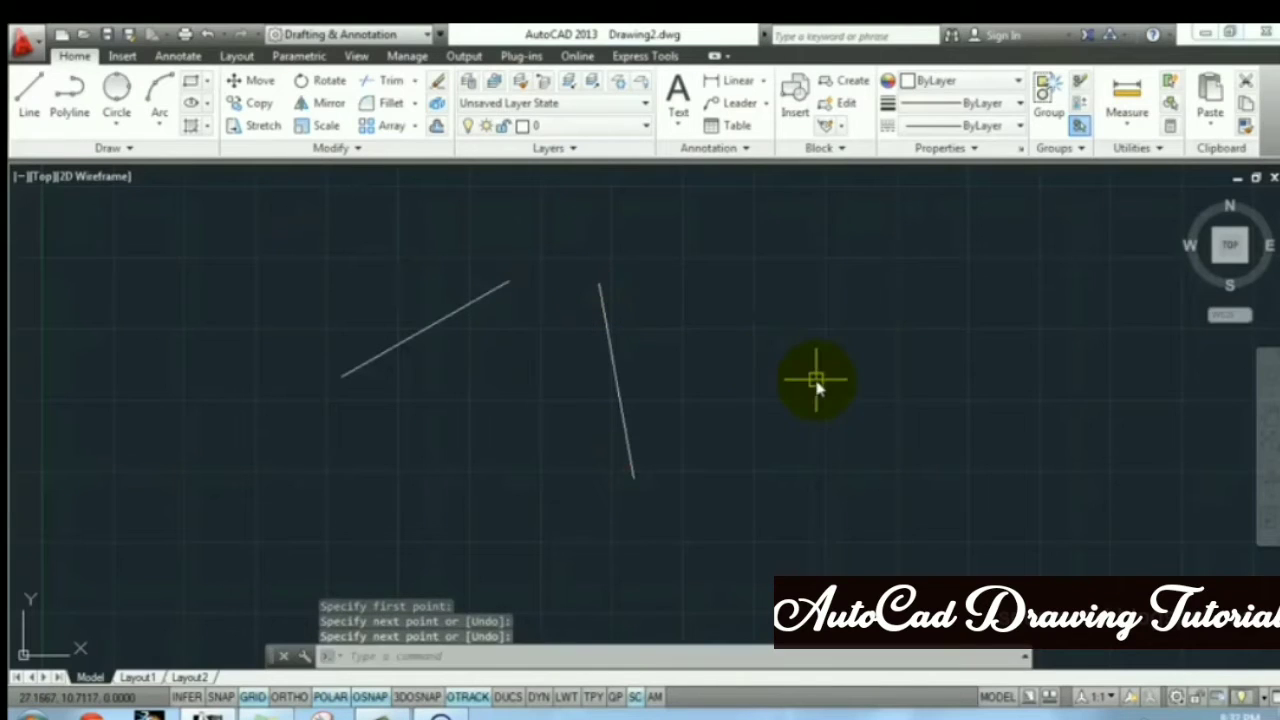
- Draw a circle of radius 6 tangent to both slanted lines with the Tan, Tan, Radius method
{"action": "left_click", "coordinate": [116, 118]}
{"action": "left_click", "coordinate": [170, 318]}
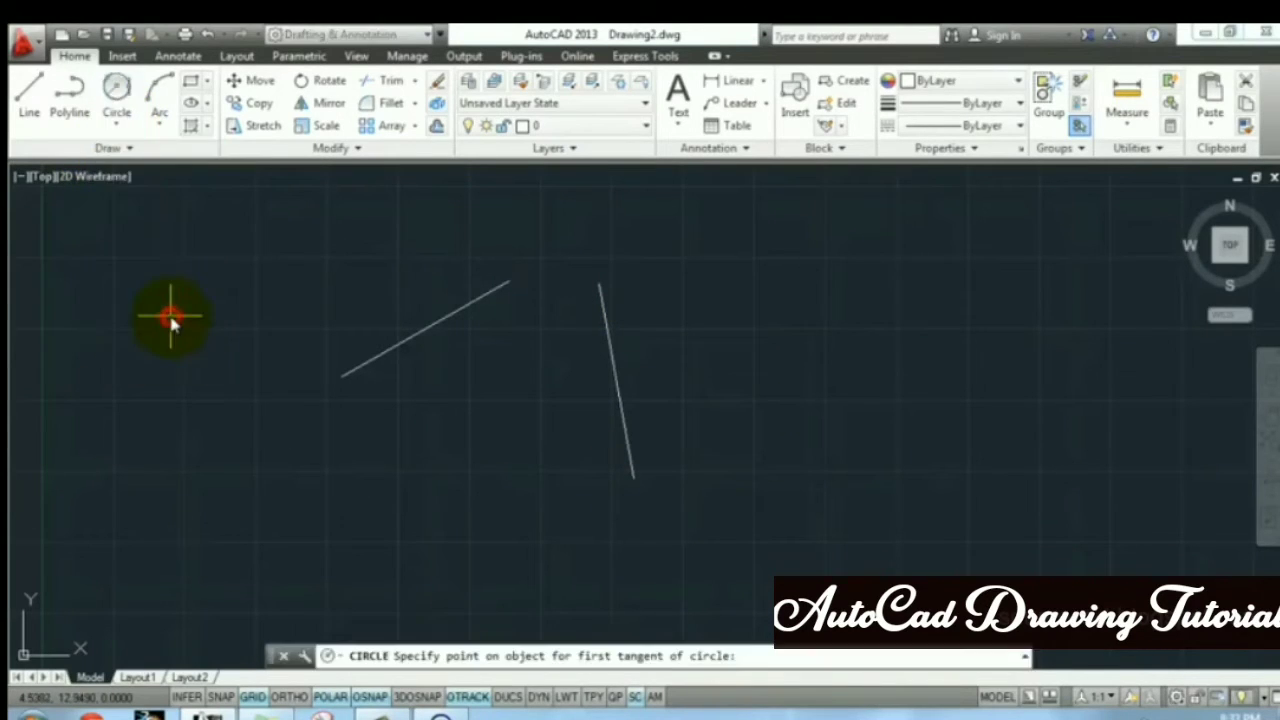
{"action": "left_click", "coordinate": [424, 335]}
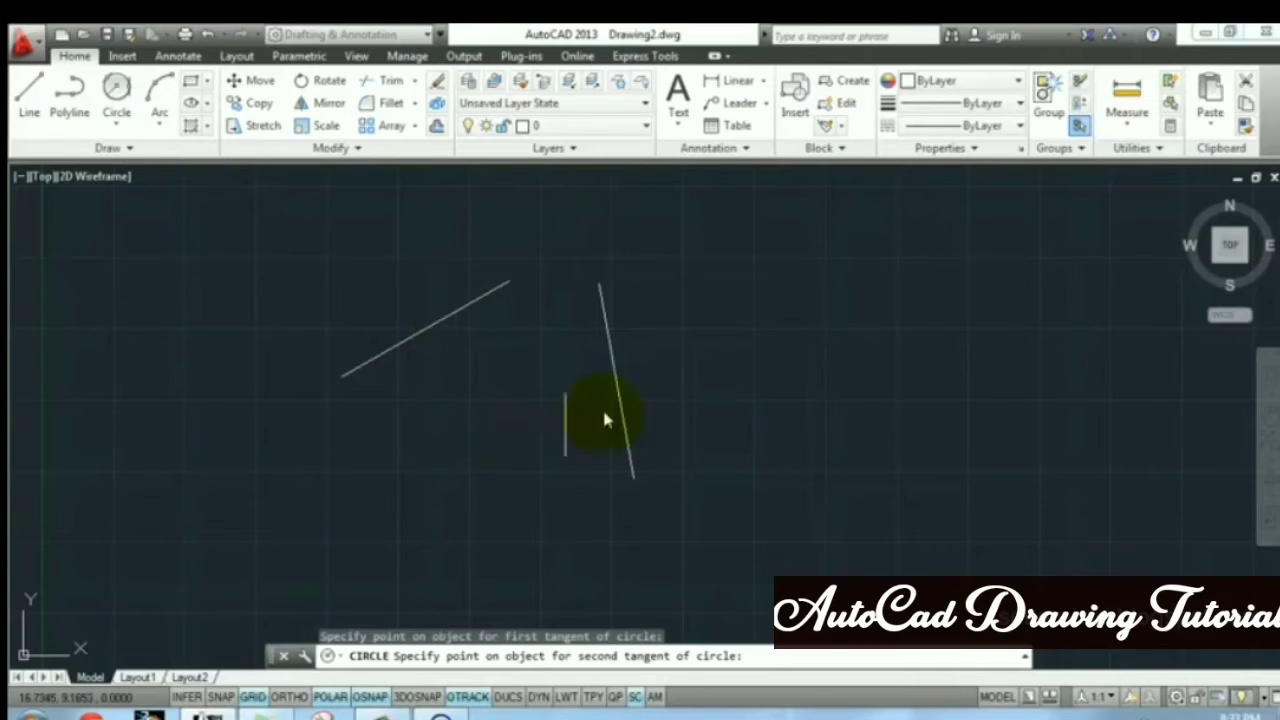
{"action": "left_click", "coordinate": [612, 362]}
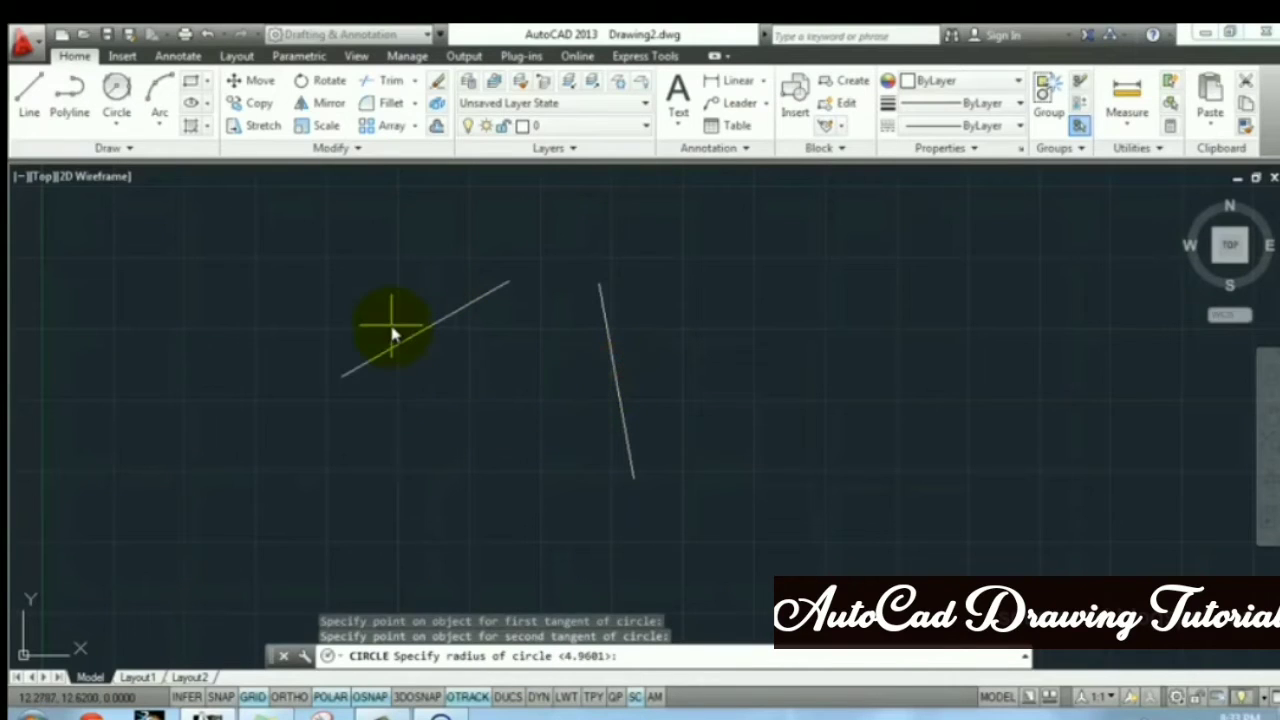
{"action": "type", "text": "6"}
{"action": "key", "text": "Return"}
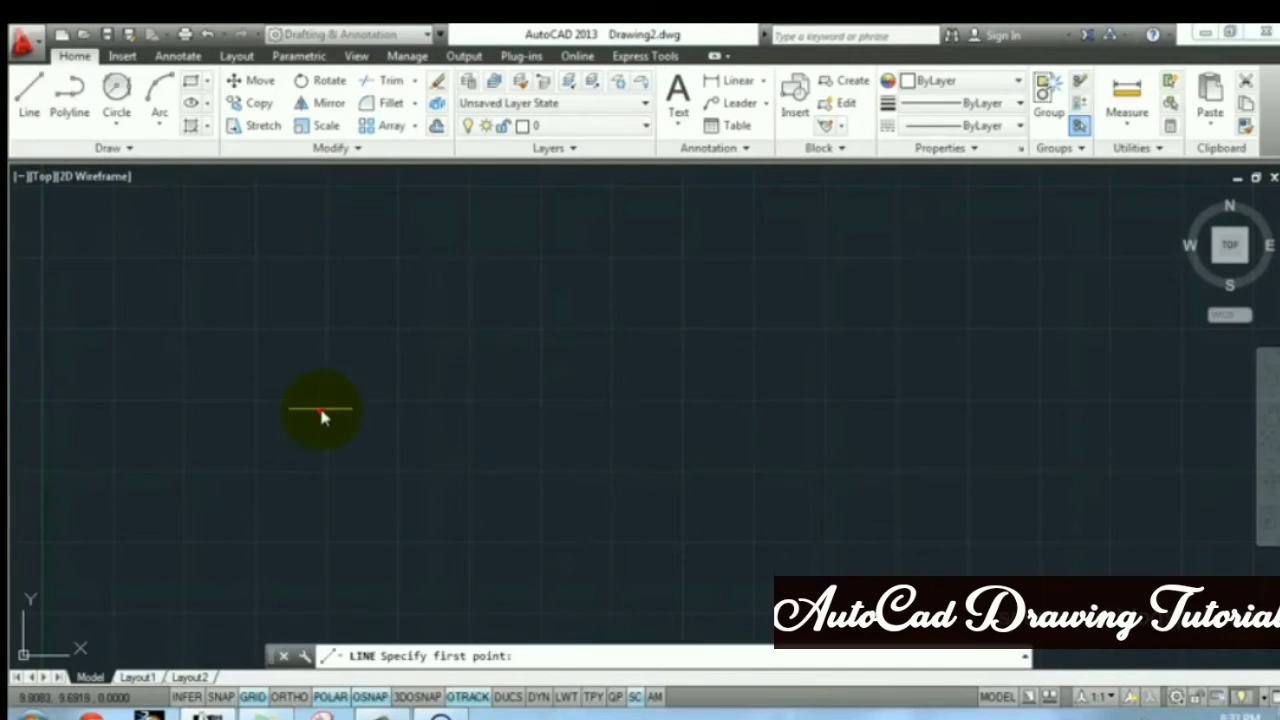
- Draw three separate lines around an open area: one rising above, one steeply falling to its right, and one gently falling below
{"action": "left_click", "coordinate": [321, 407]}
{"action": "left_click", "coordinate": [635, 228]}
{"action": "key", "text": "Return"}
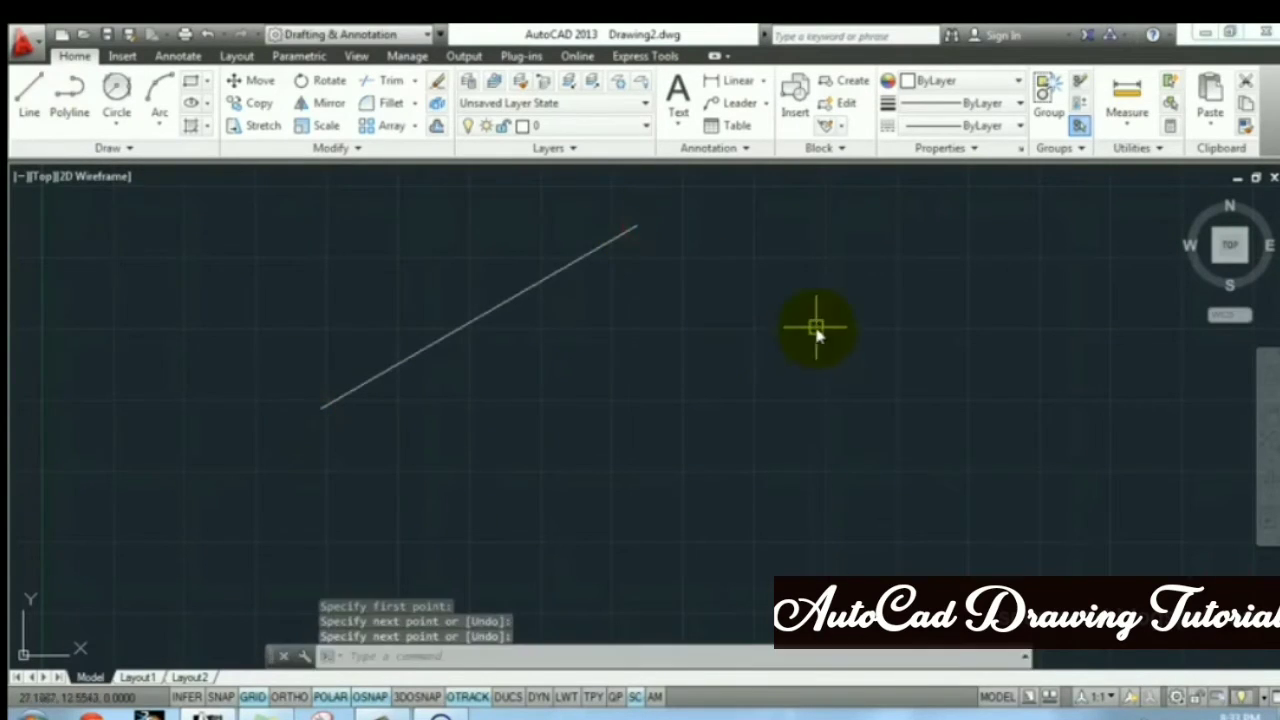
{"action": "key", "text": "Return"}
{"action": "left_click", "coordinate": [791, 268]}
{"action": "left_click", "coordinate": [957, 535]}
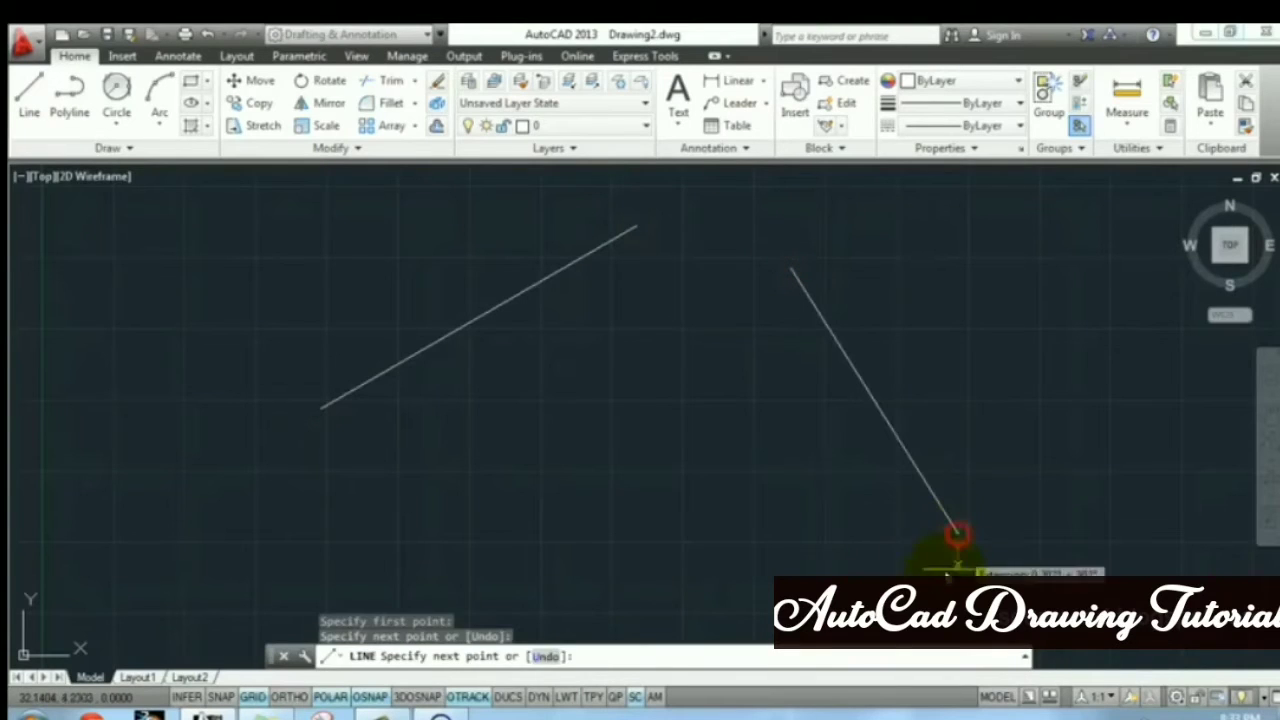
{"action": "key", "text": "Return"}
{"action": "key", "text": "Return"}
{"action": "left_click", "coordinate": [392, 504]}
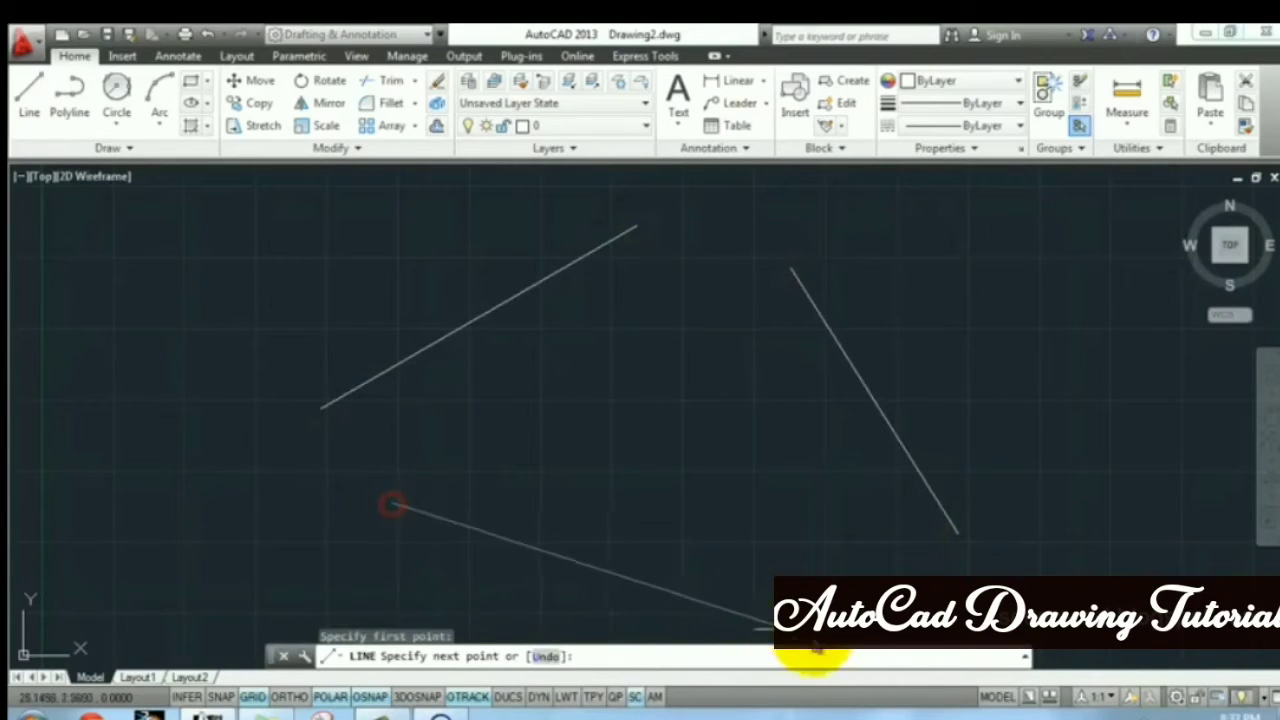
{"action": "left_click", "coordinate": [818, 630]}
{"action": "key", "text": "Return"}
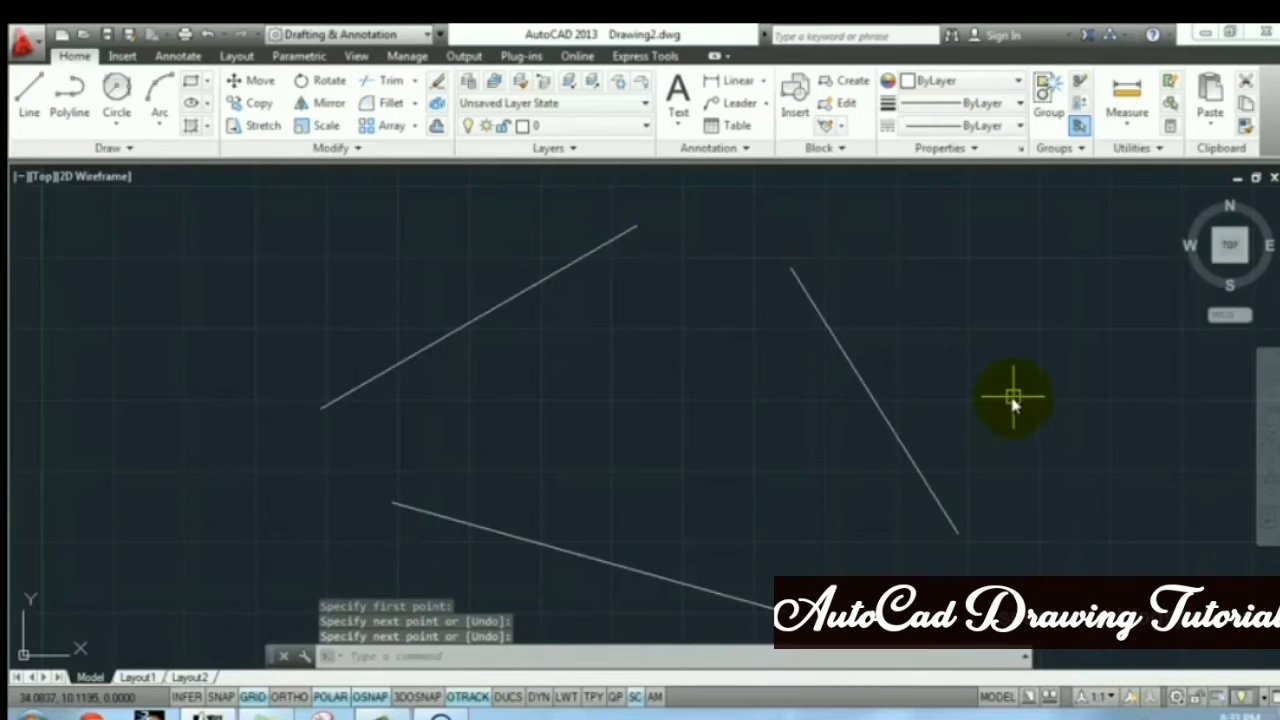
- Draw a circle tangent to all three lines with the Tan, Tan, Tan method
{"action": "left_click", "coordinate": [119, 129]}
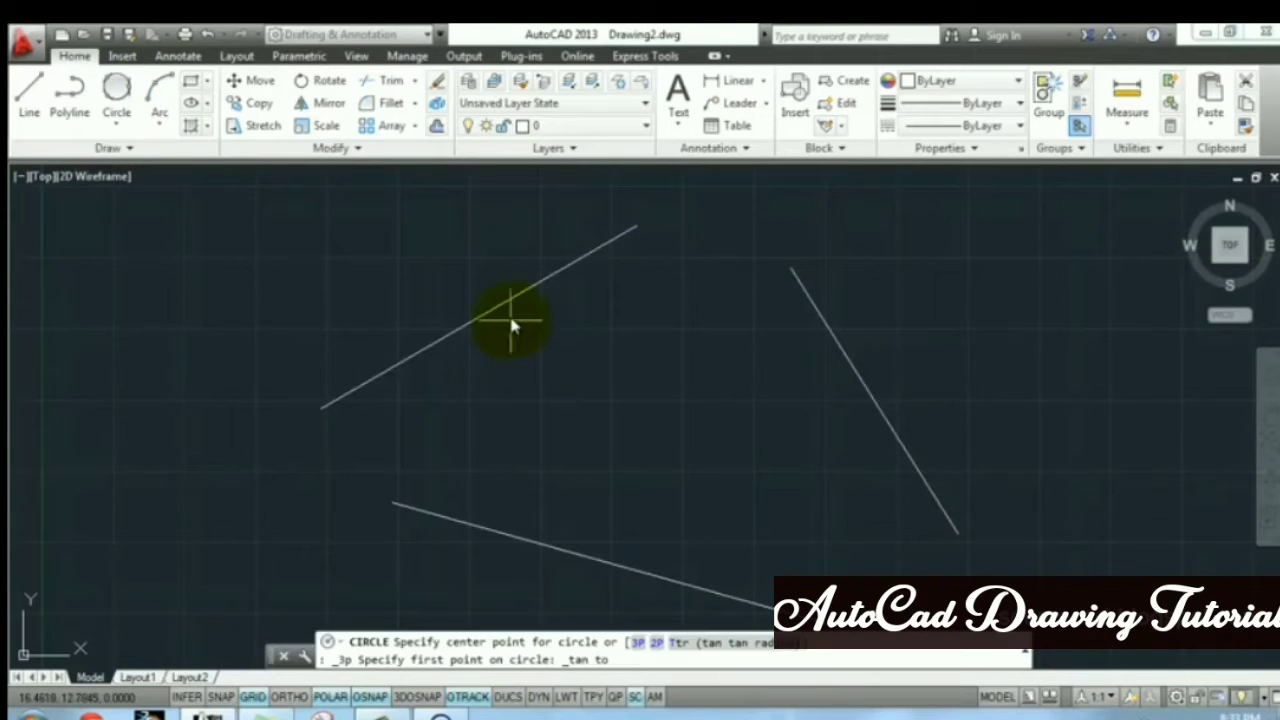
{"action": "left_click", "coordinate": [514, 298]}
{"action": "left_click", "coordinate": [843, 352]}
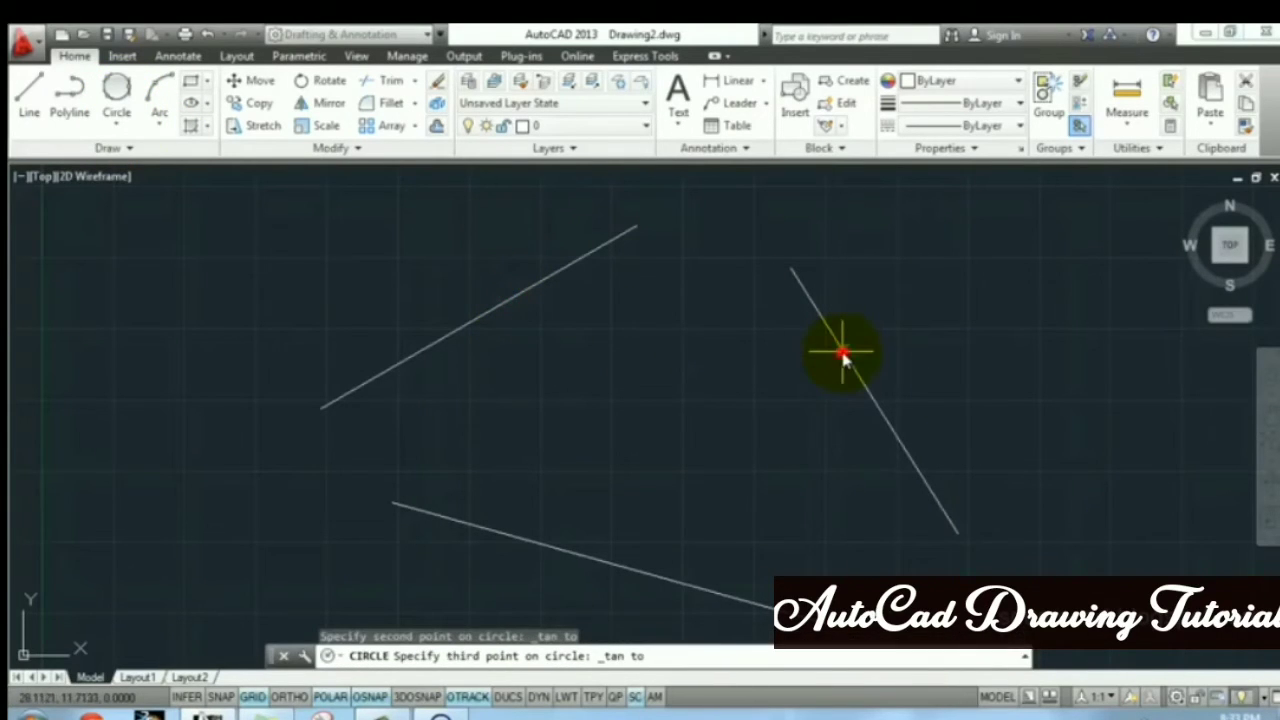
{"action": "left_click", "coordinate": [683, 590]}
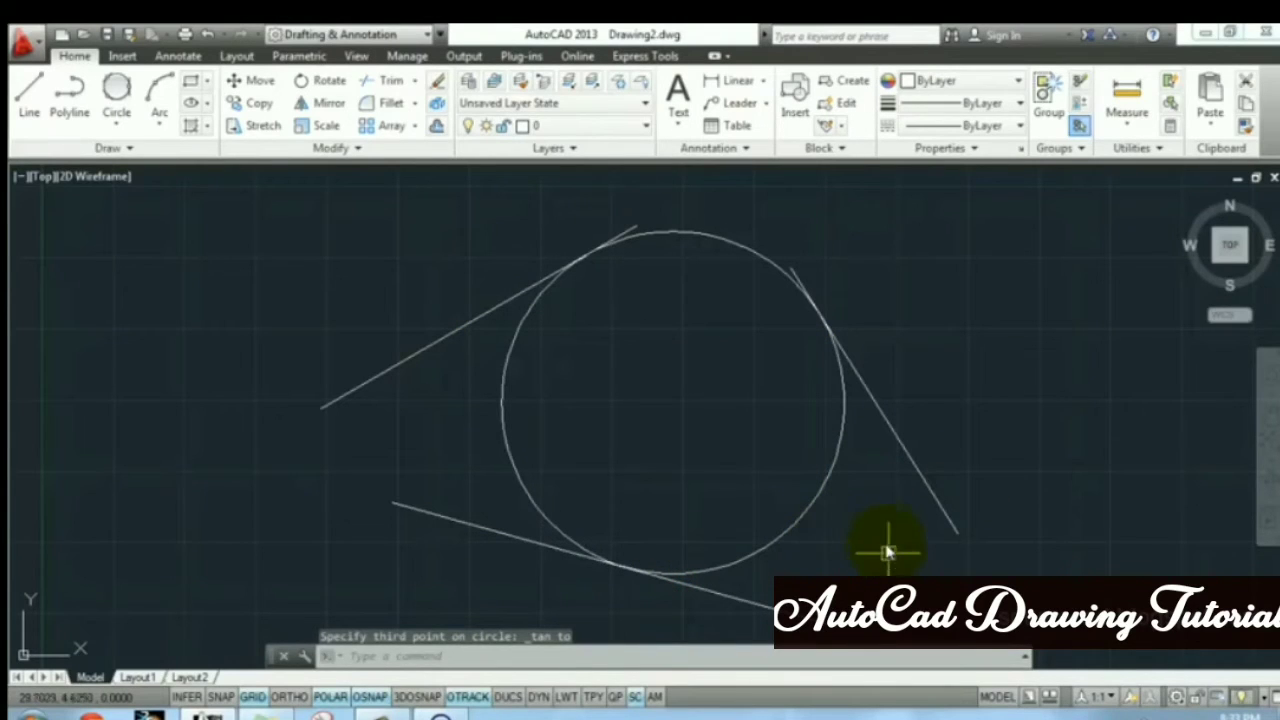
- Erase the tangent circle together with its three lines
{"action": "scroll", "coordinate": [615, 365], "scroll_direction": "down", "scroll_amount": 3}
{"action": "scroll", "coordinate": [626, 364], "scroll_direction": "up", "scroll_amount": 1}
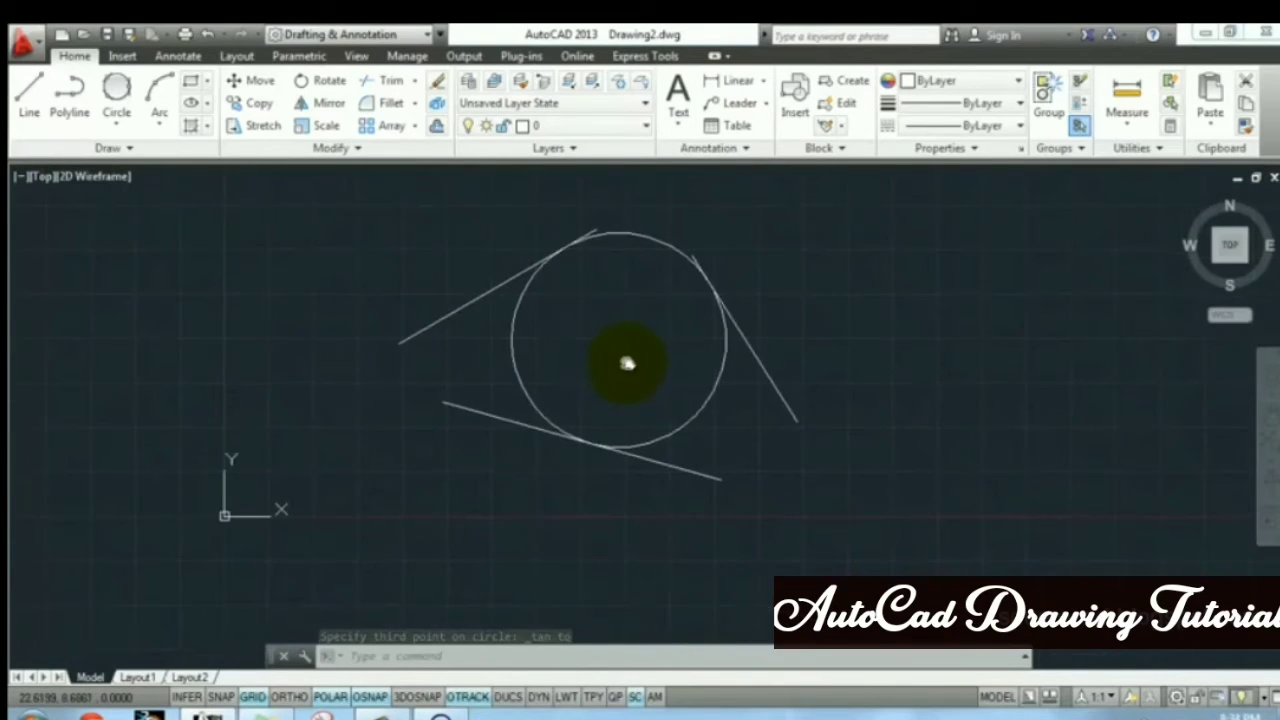
{"action": "left_click", "coordinate": [314, 183]}
{"action": "left_click", "coordinate": [930, 565]}
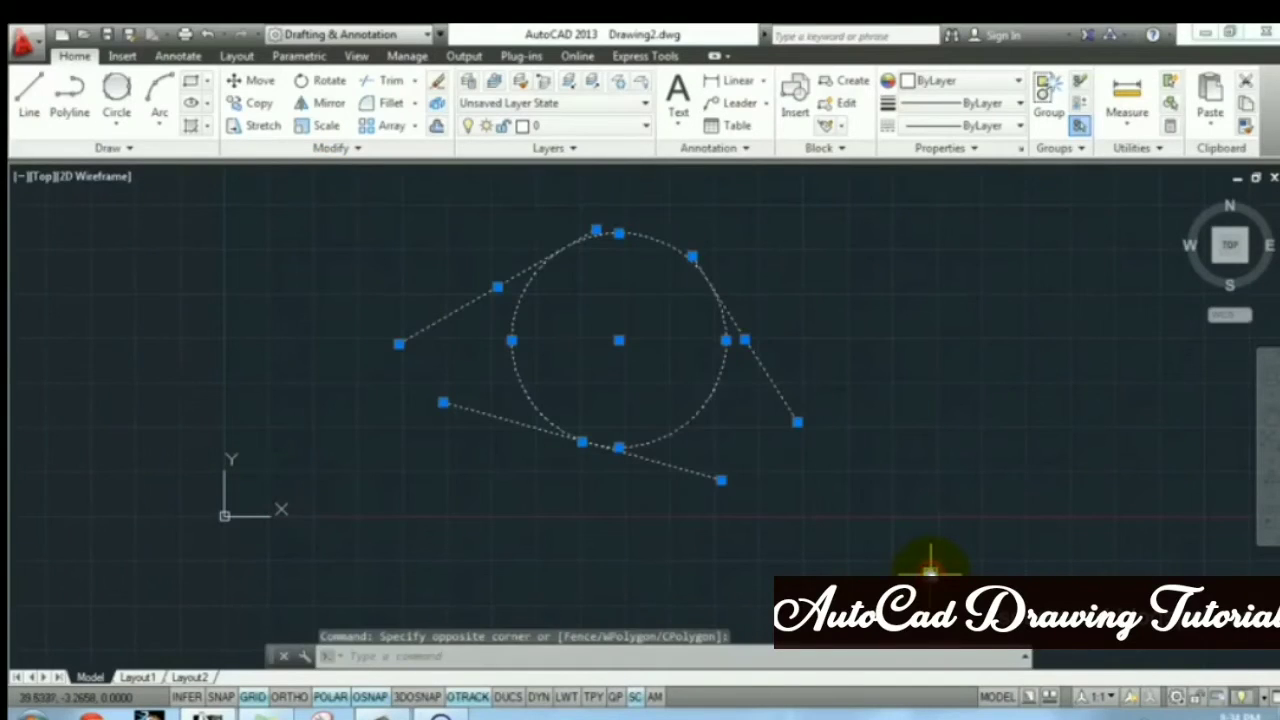
{"action": "key", "text": "Delete"}
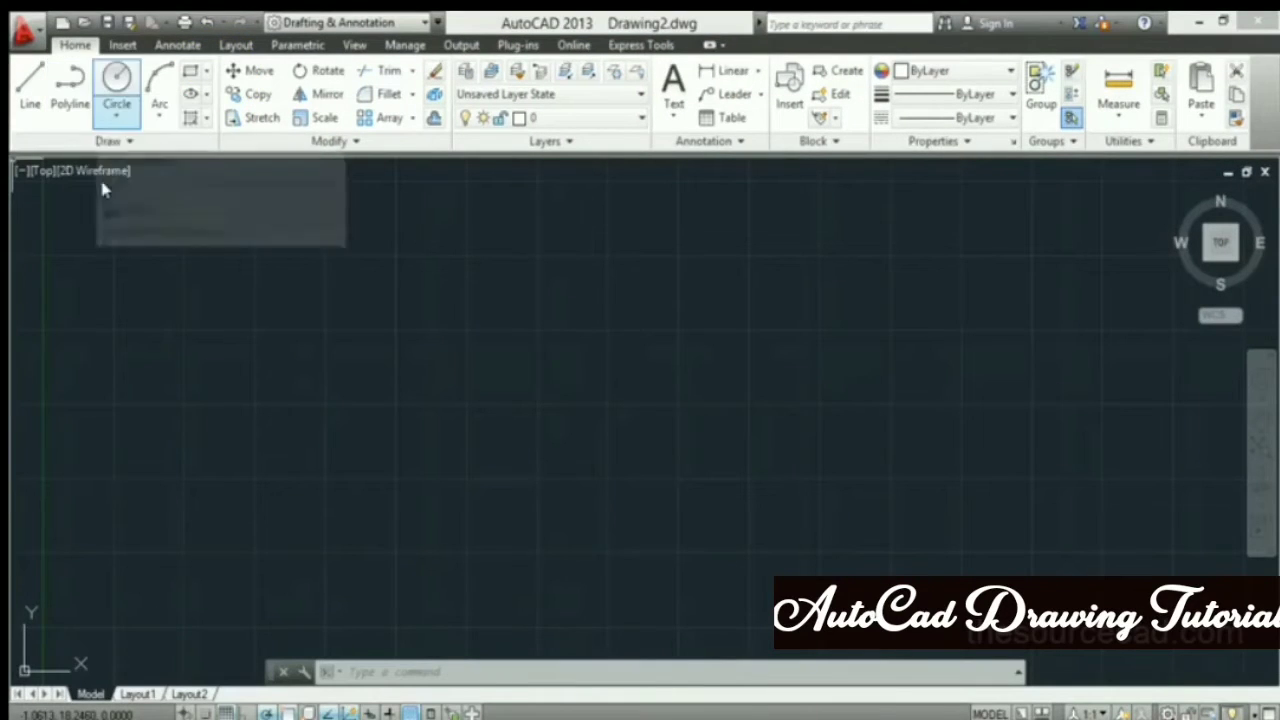
- Draw a zigzag polyline of six straight segments running from left to right across the drawing area
{"action": "left_click", "coordinate": [72, 88]}
{"action": "left_click", "coordinate": [219, 446]}
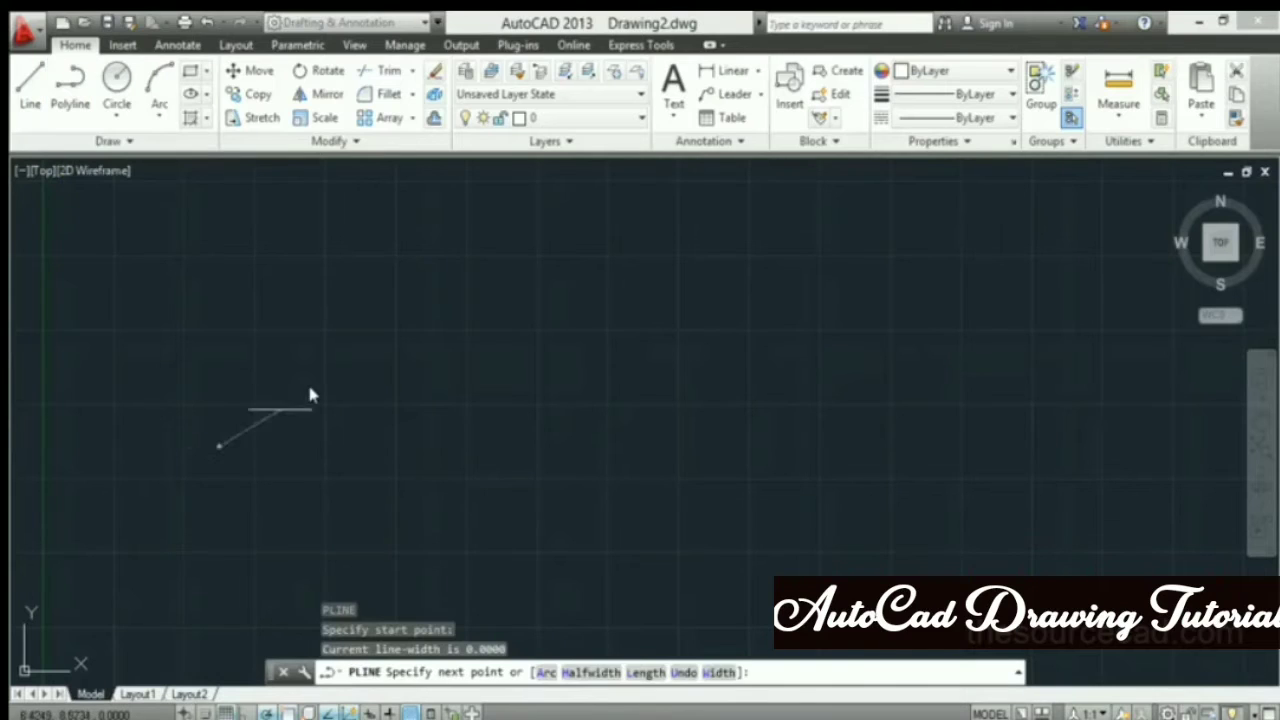
{"action": "left_click", "coordinate": [346, 343]}
{"action": "left_click", "coordinate": [440, 458]}
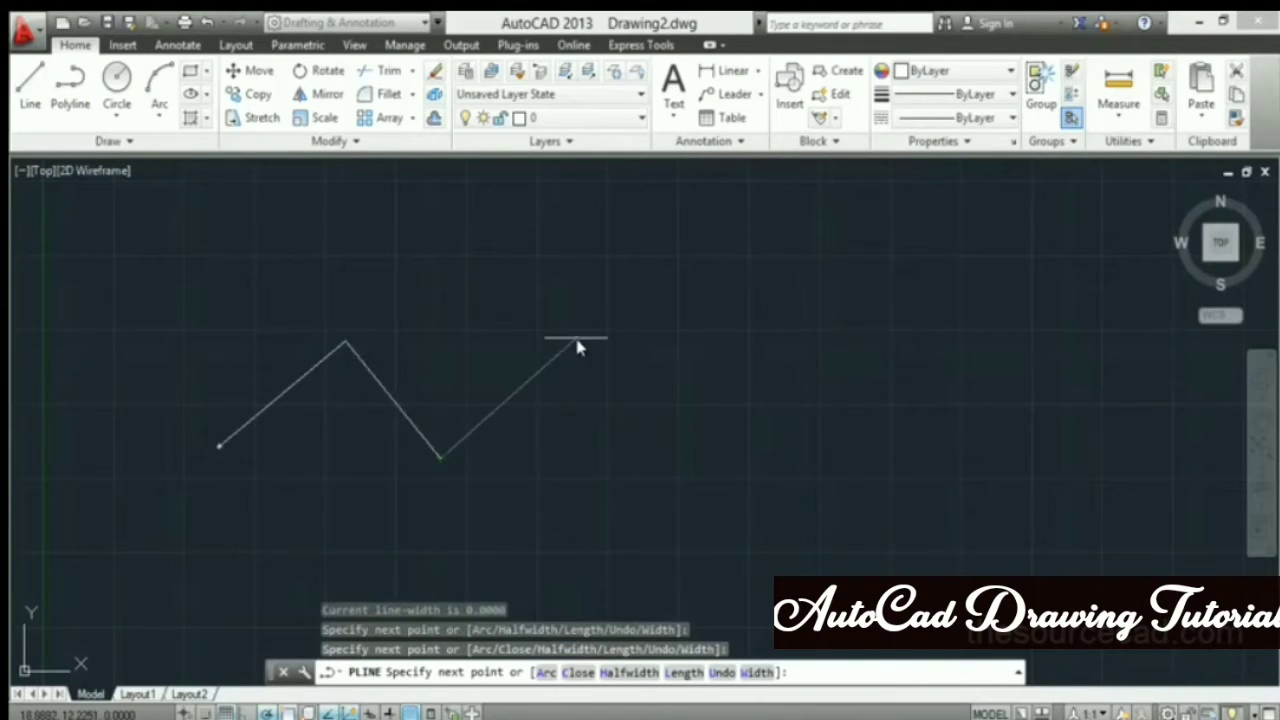
{"action": "left_click", "coordinate": [576, 338]}
{"action": "left_click", "coordinate": [678, 443]}
{"action": "left_click", "coordinate": [836, 338]}
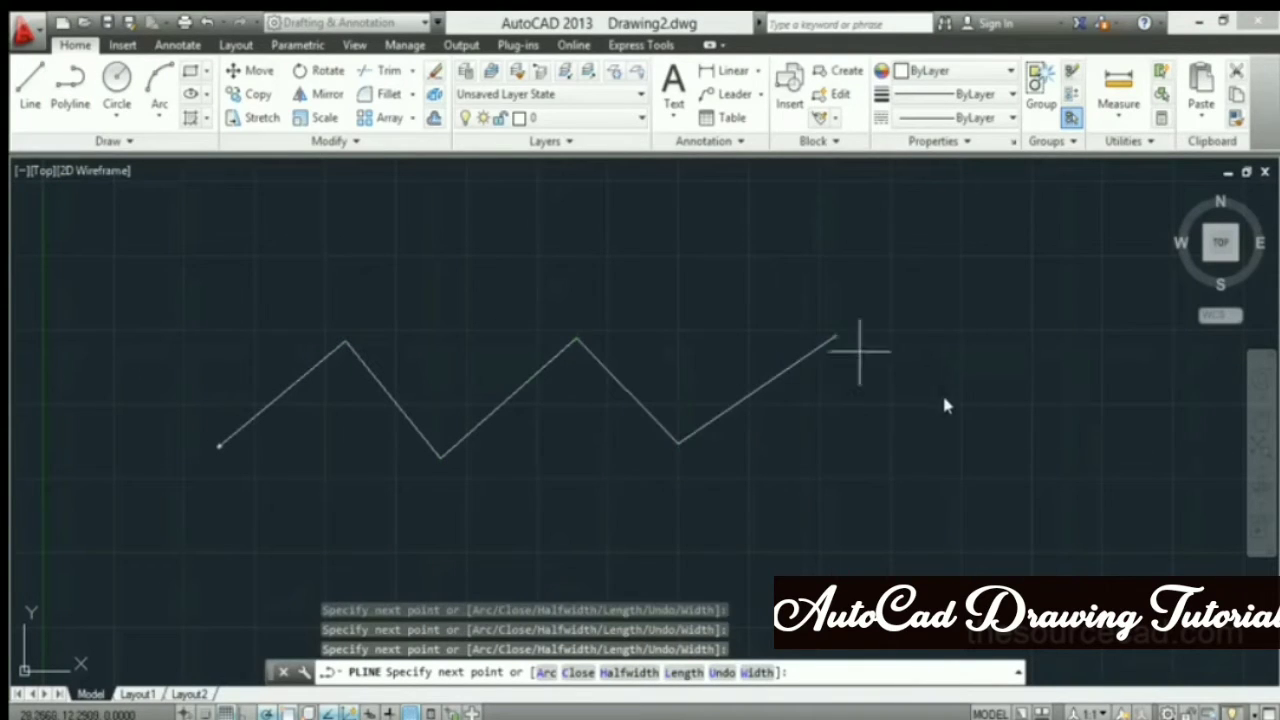
{"action": "left_click", "coordinate": [965, 417]}
{"action": "key", "text": "Return"}
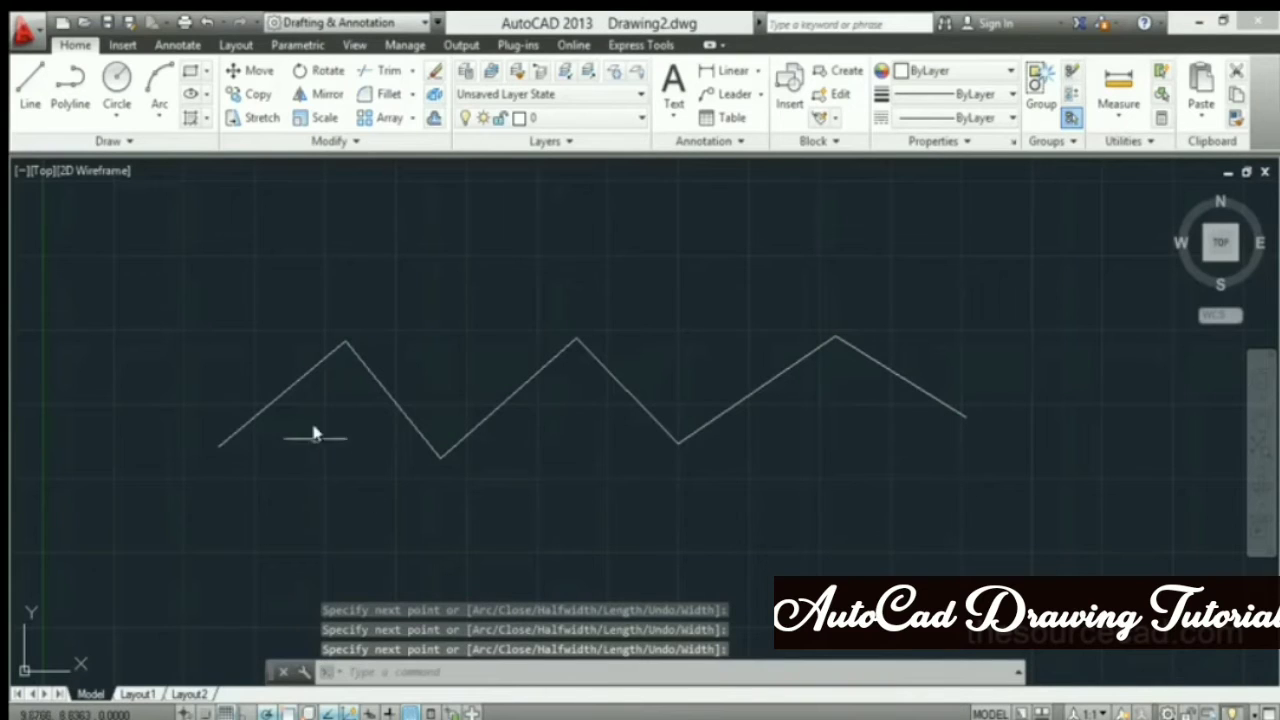
- Select the zigzag polyline as a single object and erase it
{"action": "left_click", "coordinate": [313, 380]}
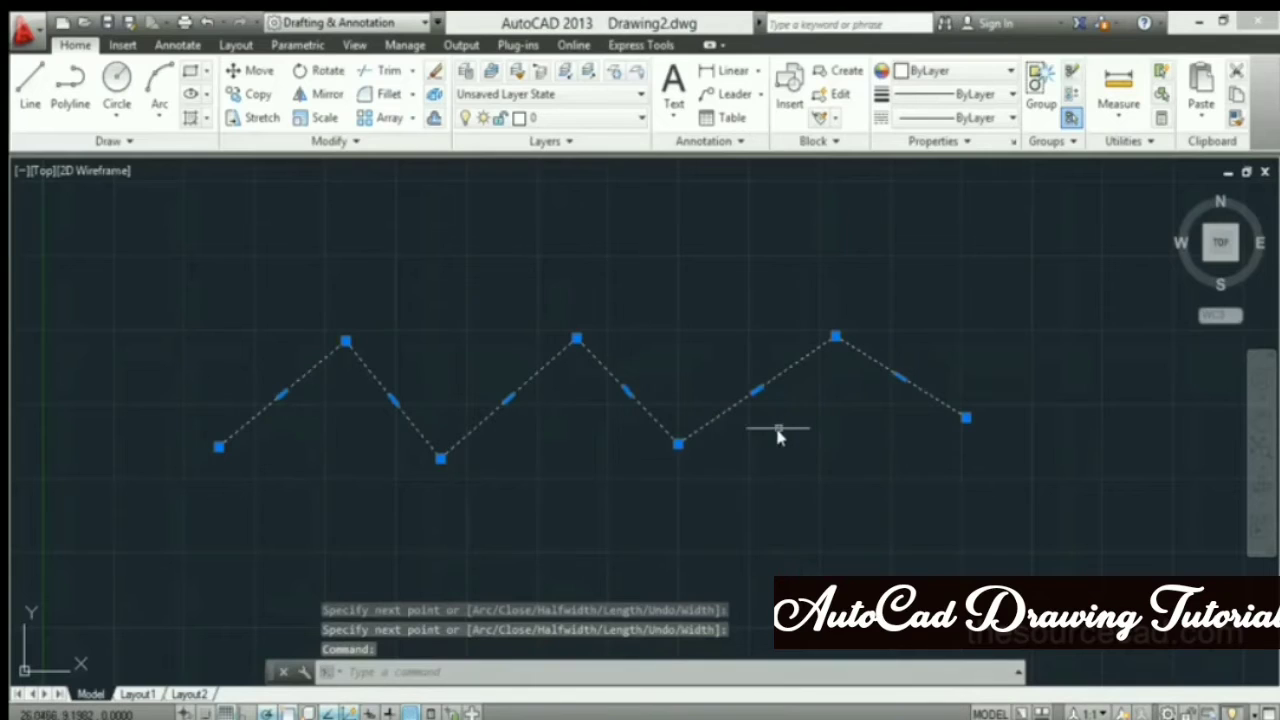
{"action": "key", "text": "Delete"}
- Start a polyline with a horizontal segment, continue it with arcs looping up and back to the left, and add a short slanted straight segment
{"action": "left_click", "coordinate": [72, 100]}
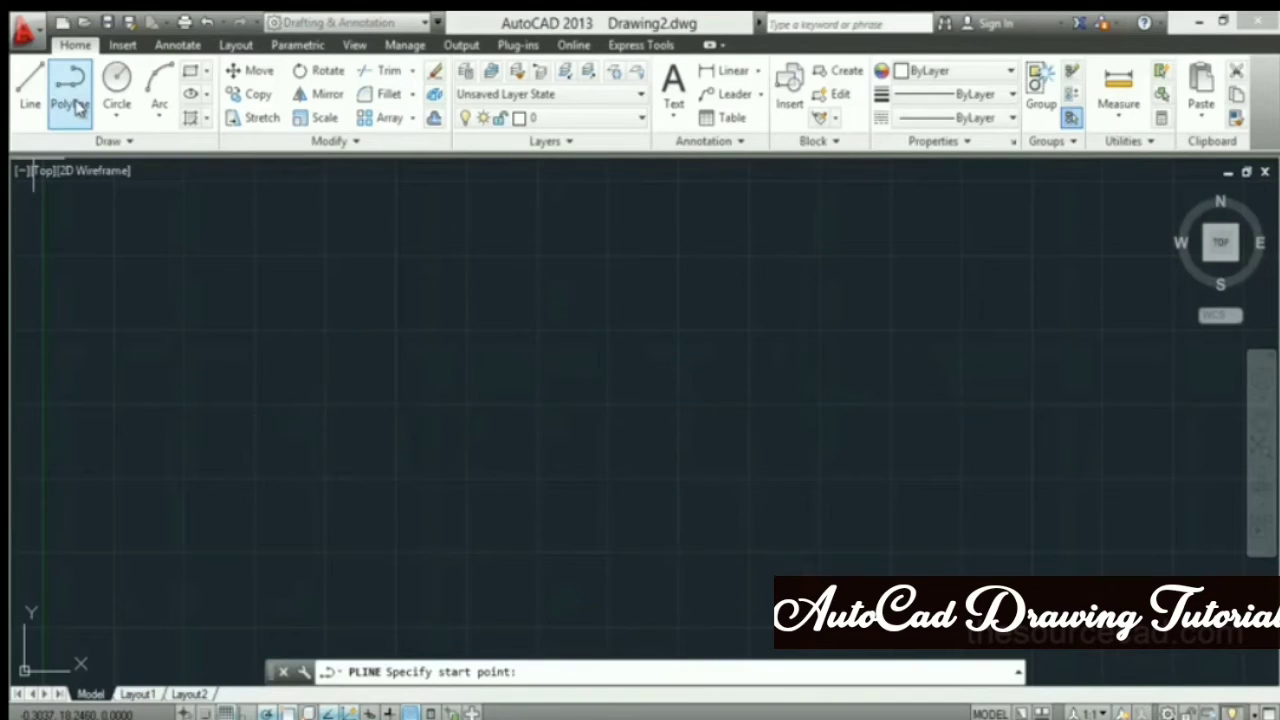
{"action": "left_click", "coordinate": [236, 477]}
{"action": "left_click", "coordinate": [388, 477]}
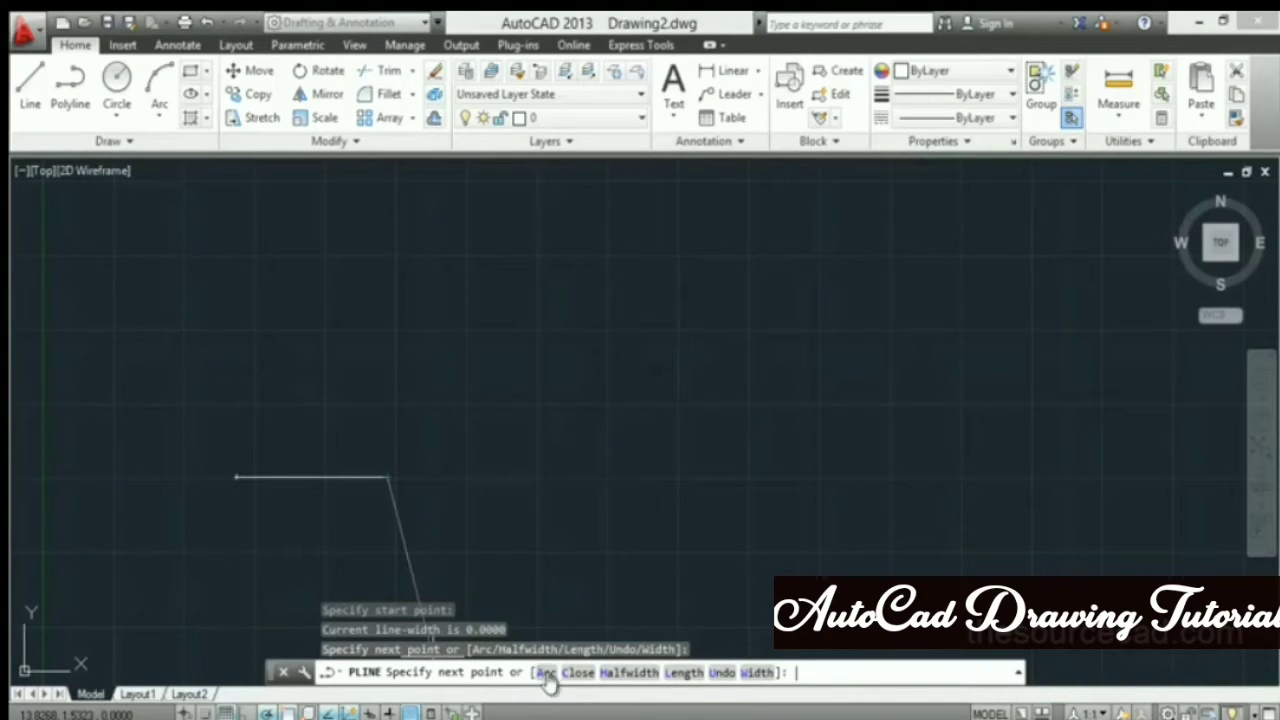
{"action": "left_click", "coordinate": [547, 673]}
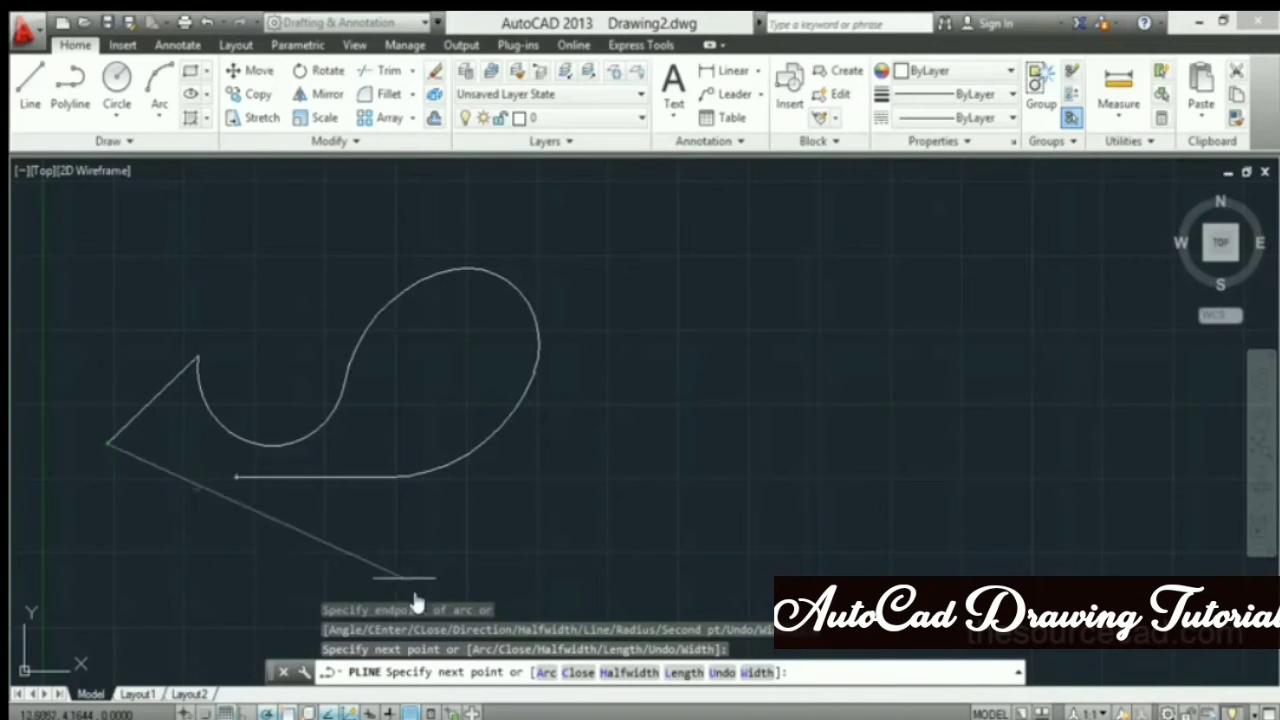
{"action": "middle_click_drag", "start_coordinate": [480, 491], "coordinate": [806, 420]}
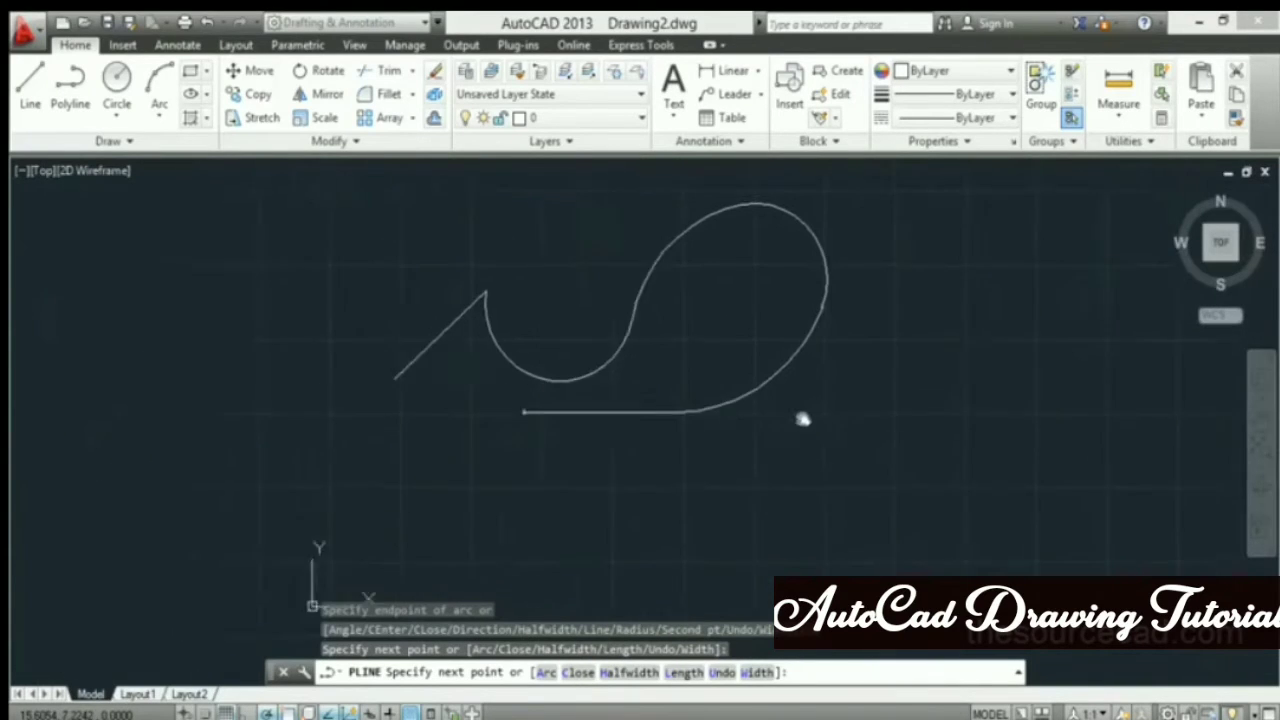
- Extend the polyline from its slanted segment with two arcs set by included angle, 180 degrees and 90 degrees
{"action": "left_click", "coordinate": [547, 673]}
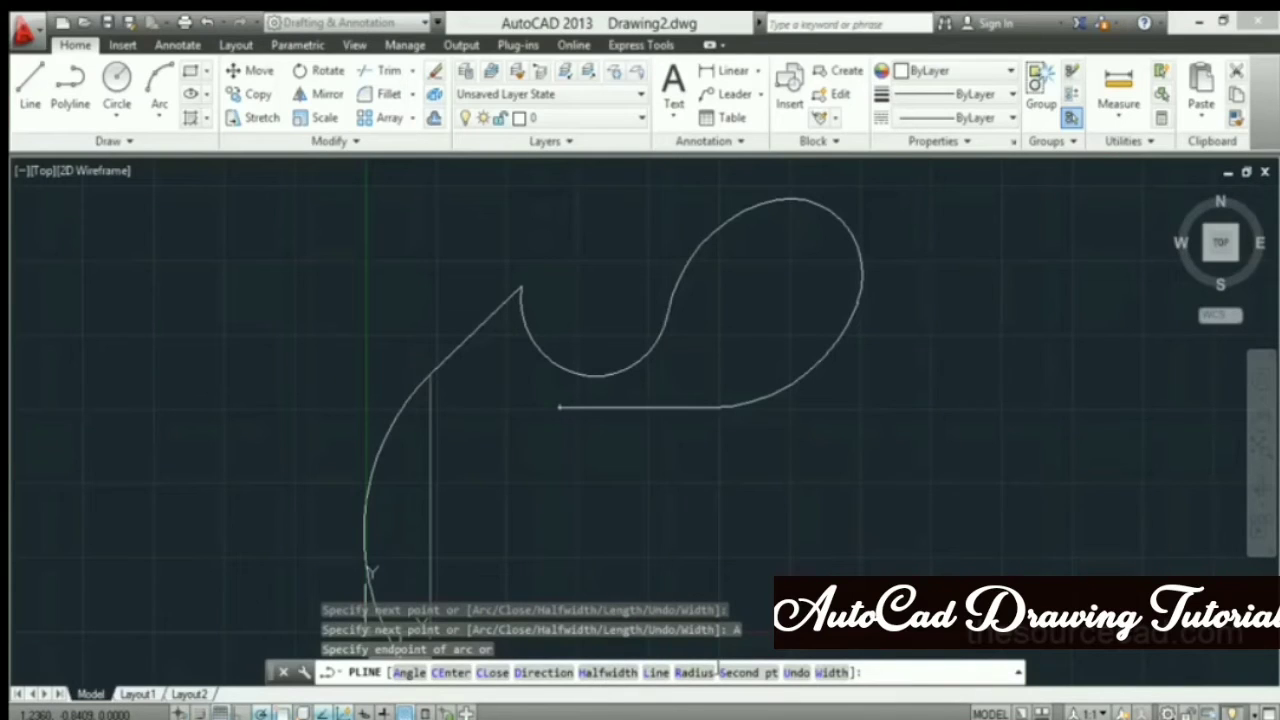
{"action": "left_click", "coordinate": [409, 672]}
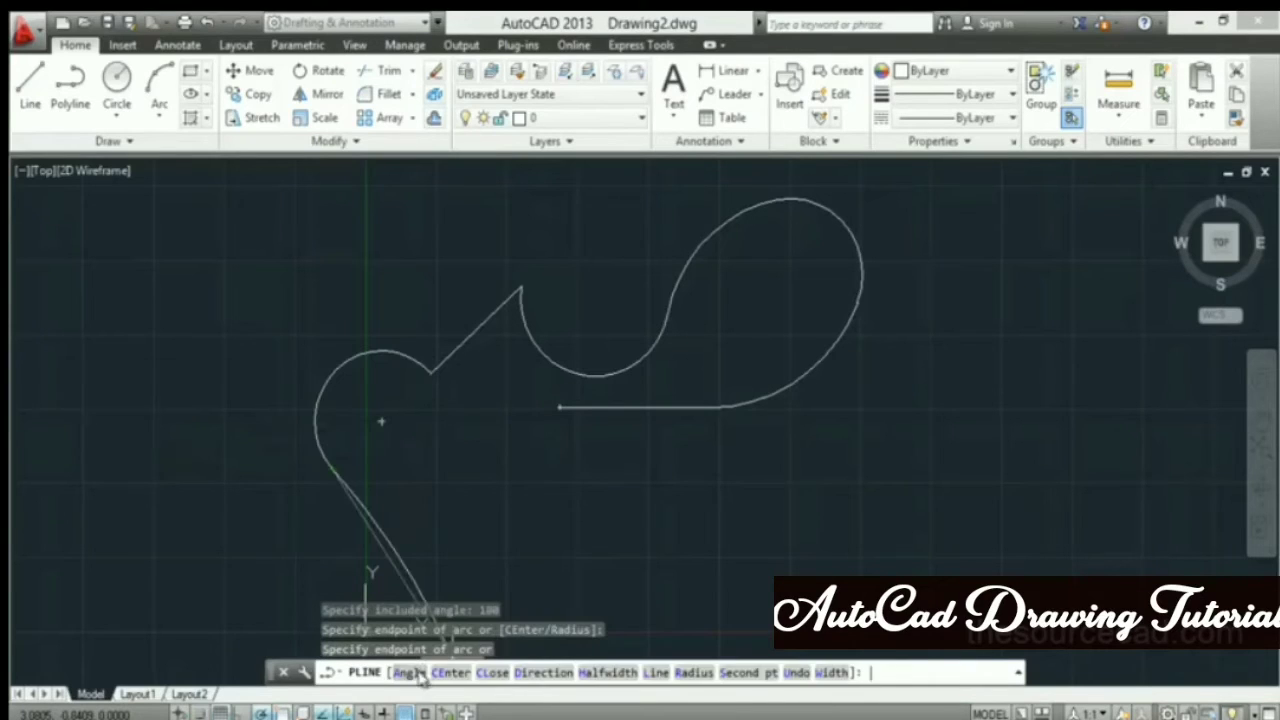
{"action": "left_click", "coordinate": [421, 673]}
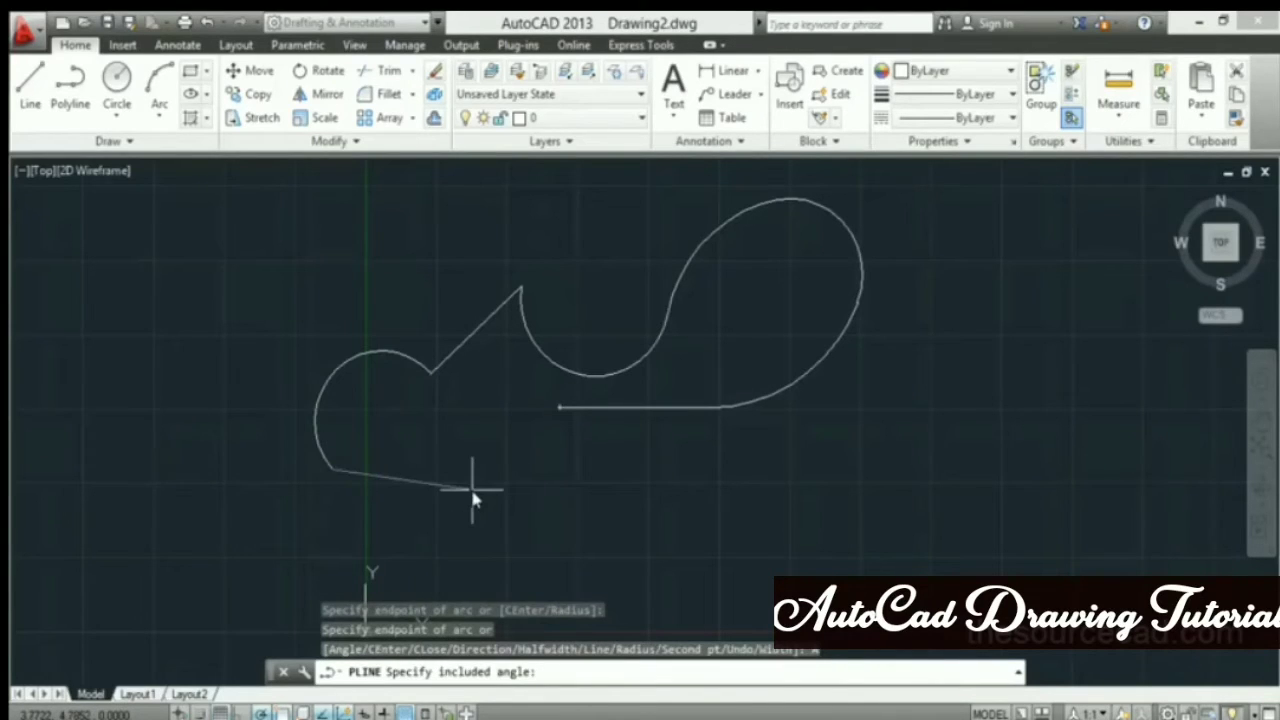
{"action": "key", "text": "Return"}
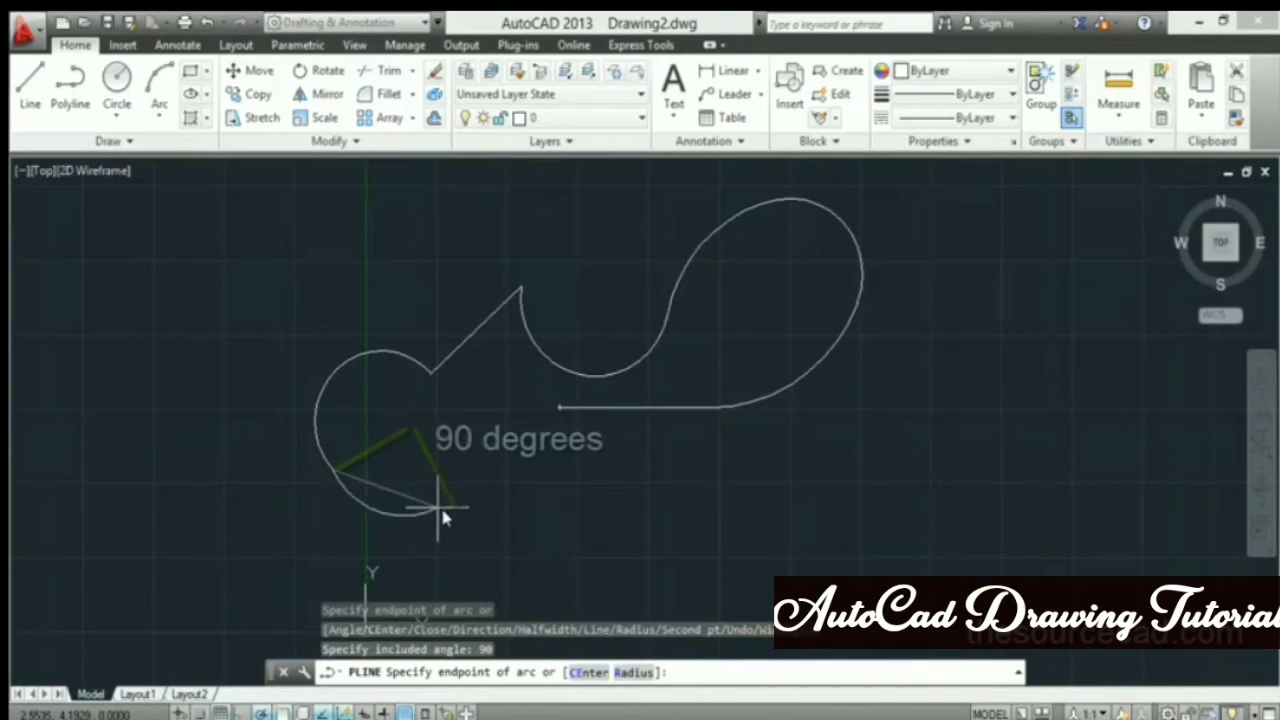
{"action": "left_click", "coordinate": [452, 516]}
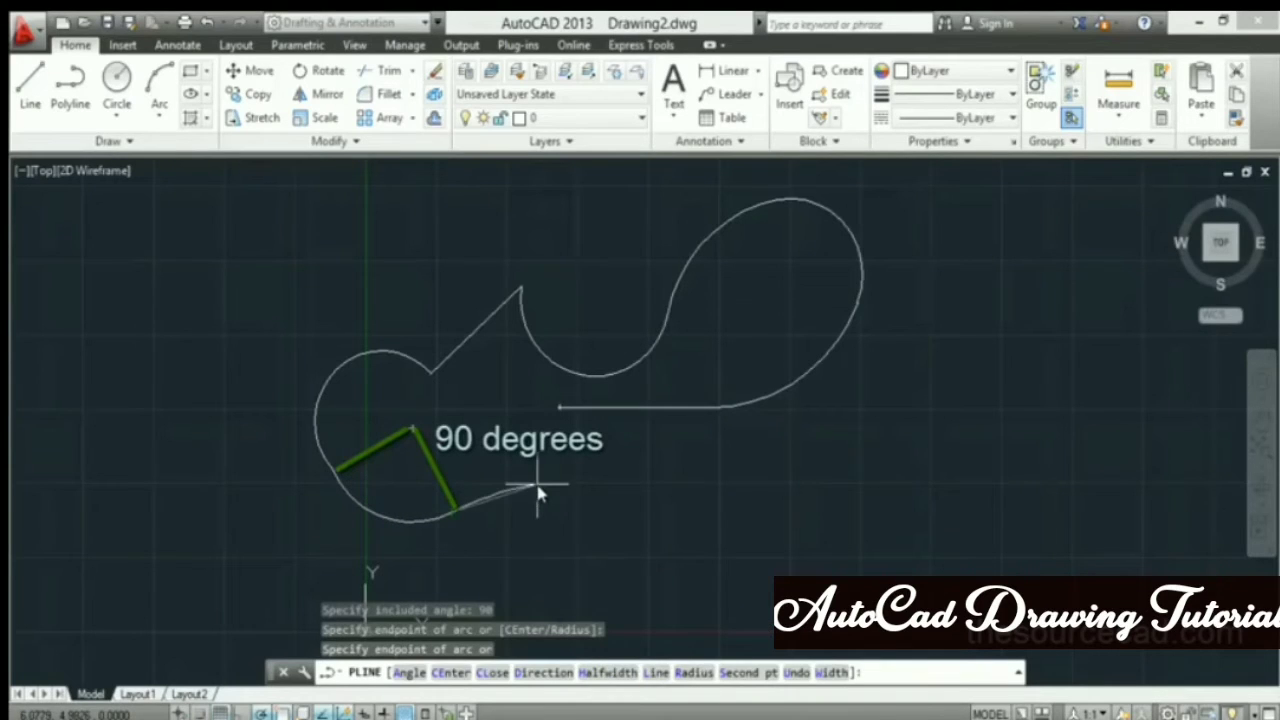
- Choose the center option for the polyline arc, and start a new polyline in the cleared drawing area in arc mode
{"action": "left_click", "coordinate": [451, 672]}
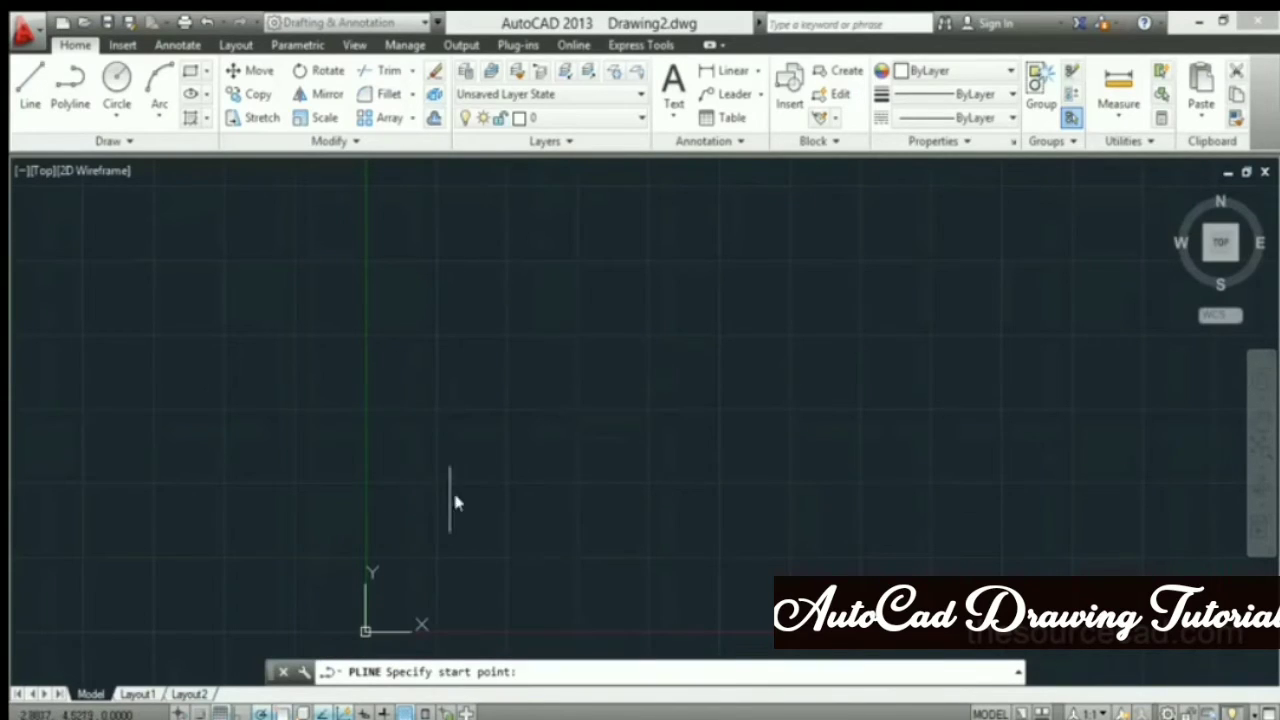
{"action": "left_click", "coordinate": [464, 464]}
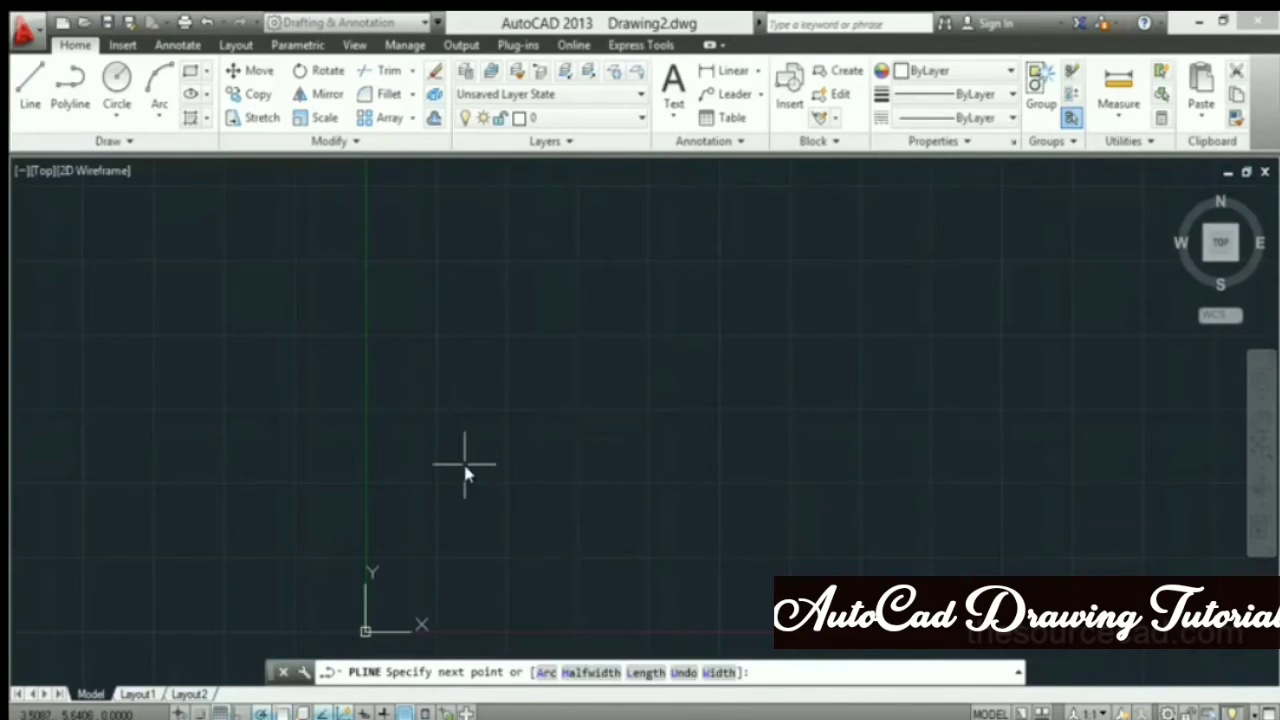
{"action": "left_click", "coordinate": [546, 672]}
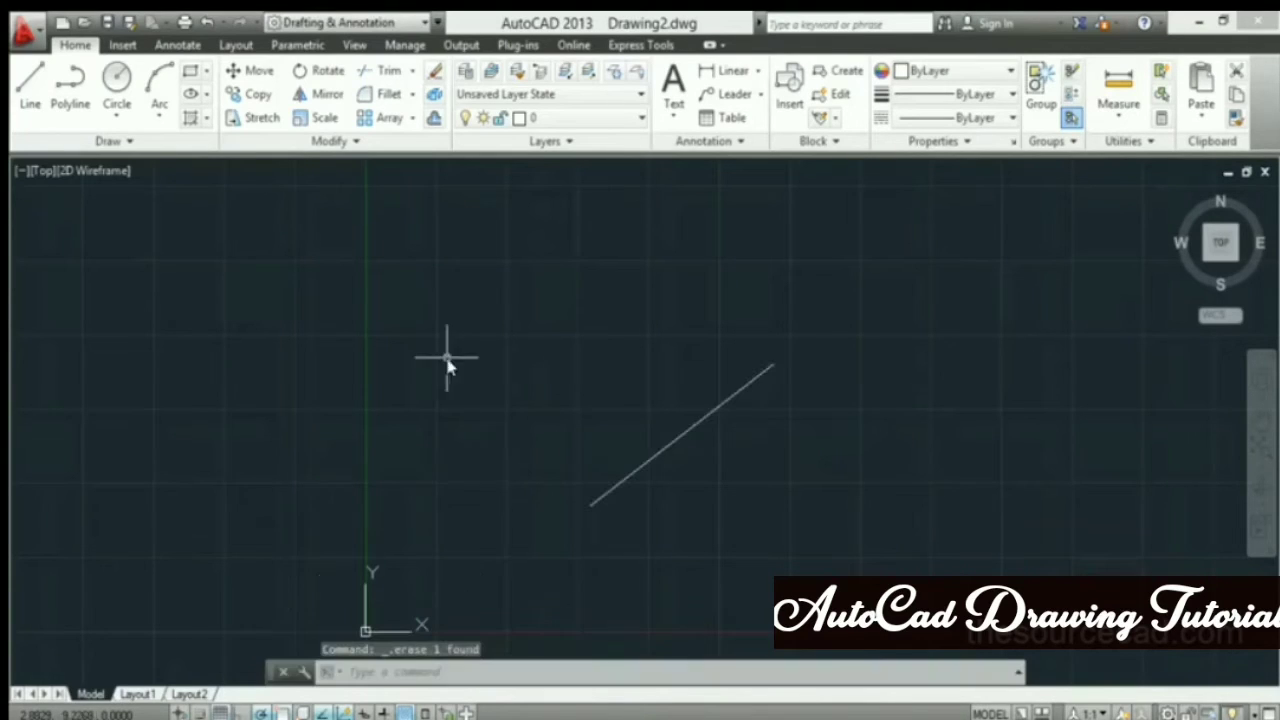
- Draw a single-arc polyline from the slanted line's lower end, using the Direction option with its tangent toward the line's upper end
{"action": "left_click", "coordinate": [72, 82]}
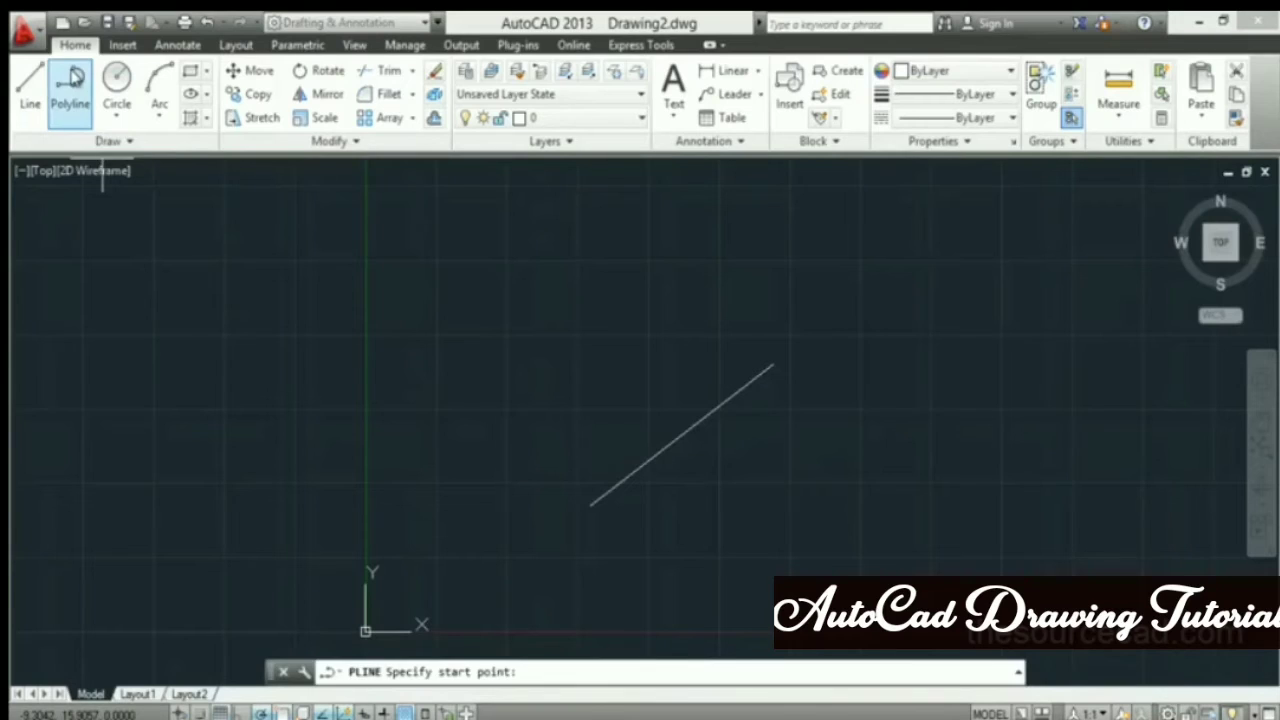
{"action": "left_click", "coordinate": [590, 507]}
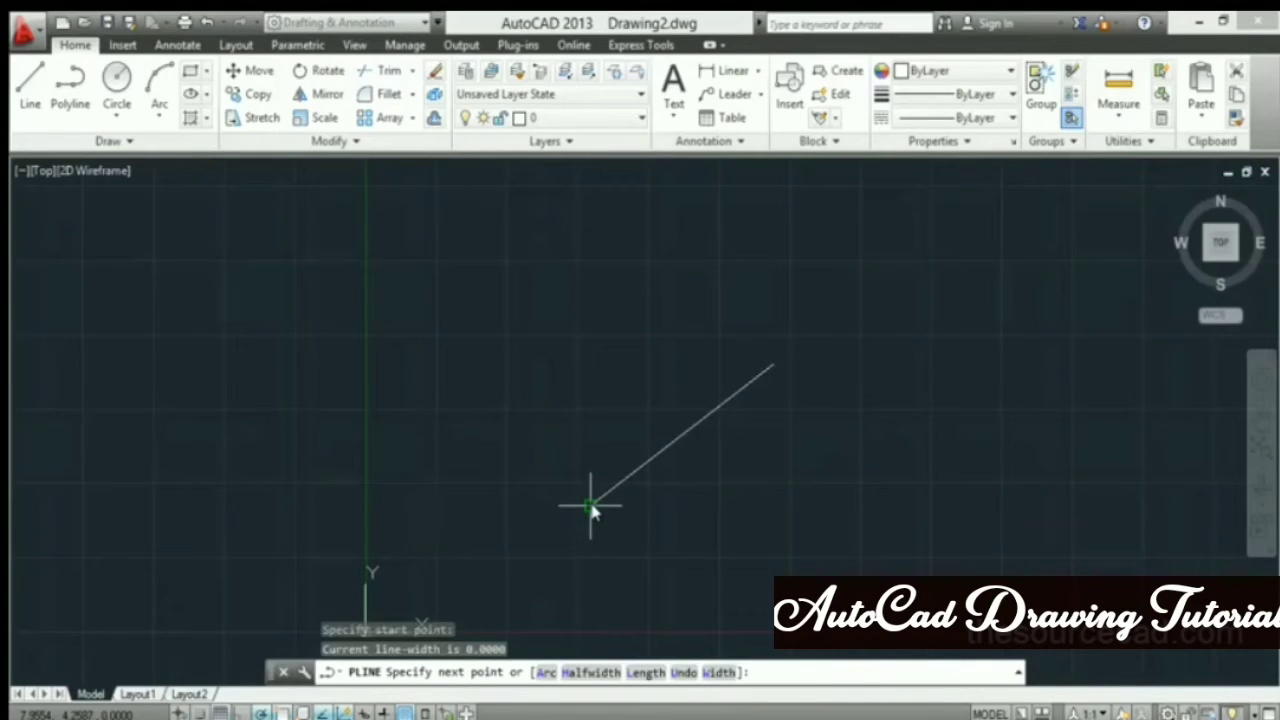
{"action": "left_click", "coordinate": [546, 672]}
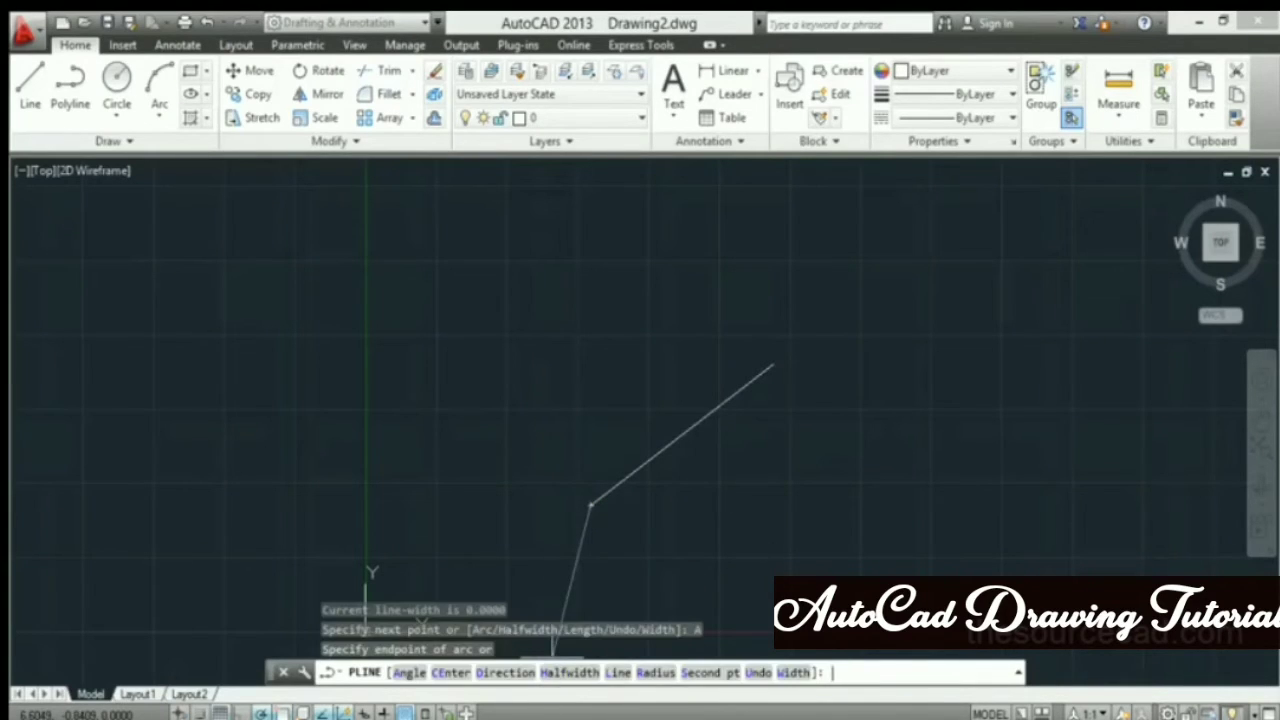
{"action": "left_click", "coordinate": [503, 675]}
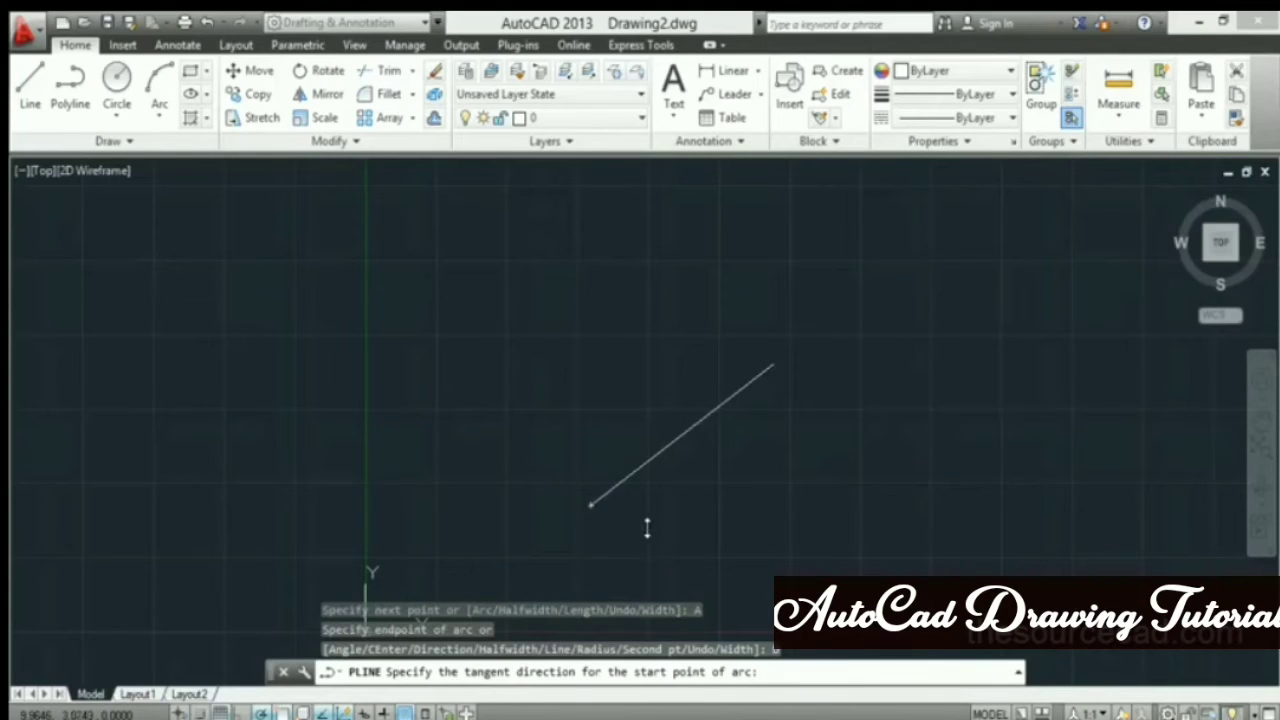
{"action": "left_click", "coordinate": [772, 365]}
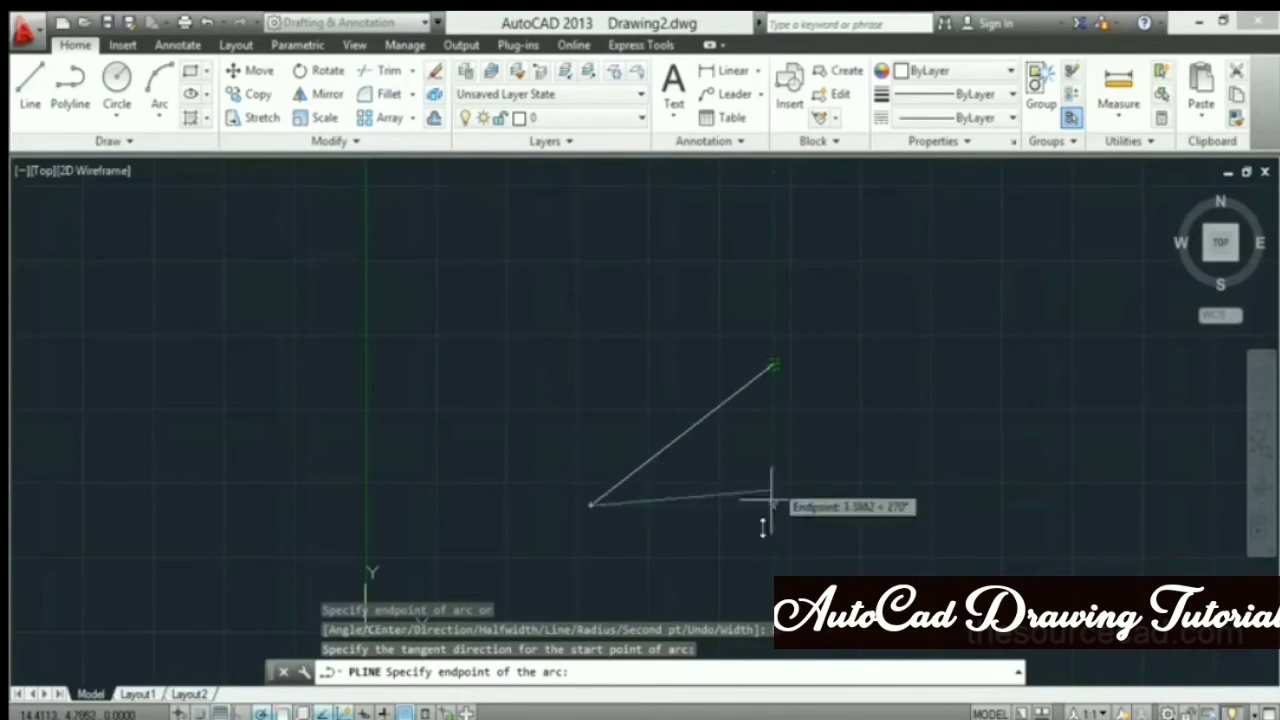
{"action": "left_click", "coordinate": [750, 567]}
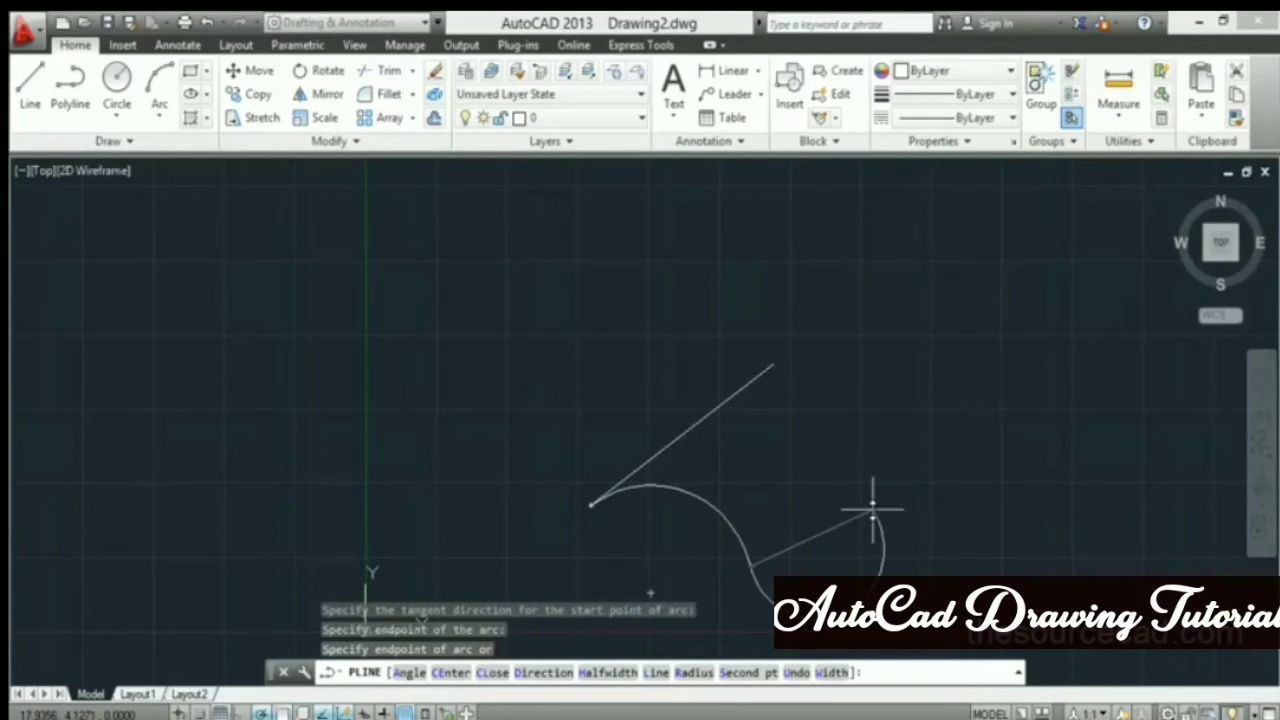
{"action": "key", "text": "Return"}
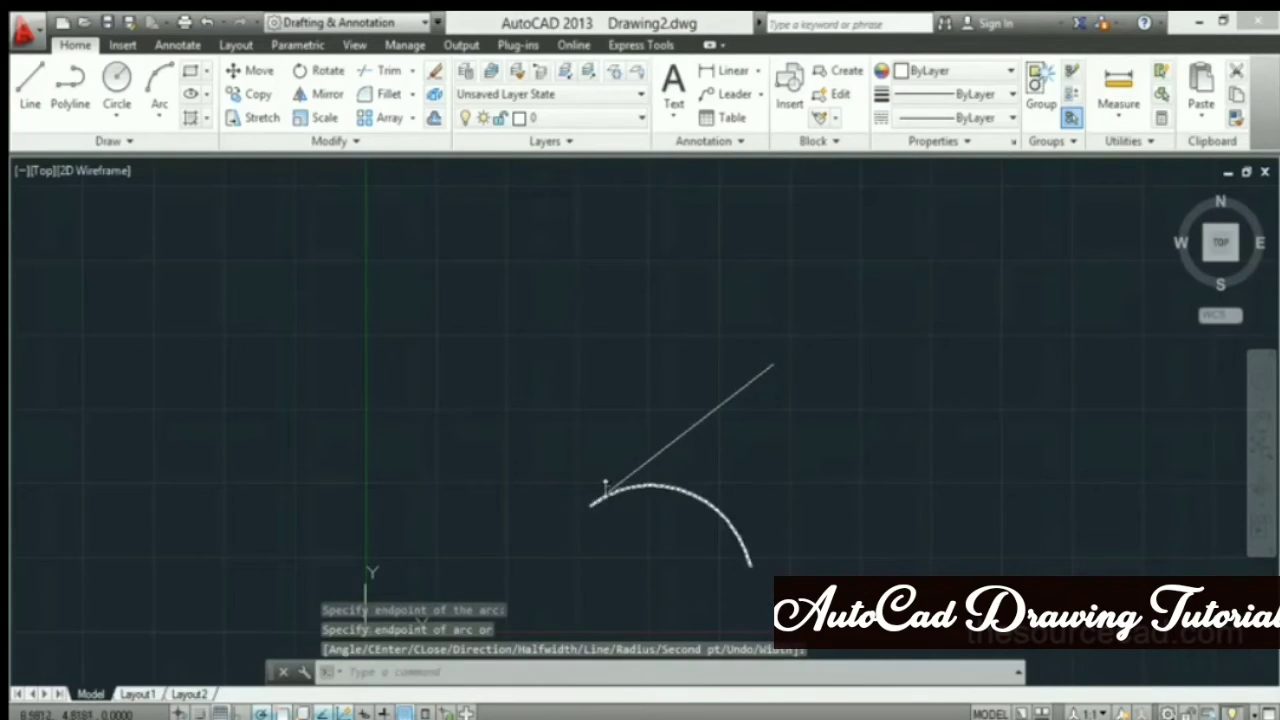
- Select the arc polyline and the slanted line together and erase them
{"action": "left_click", "coordinate": [636, 522]}
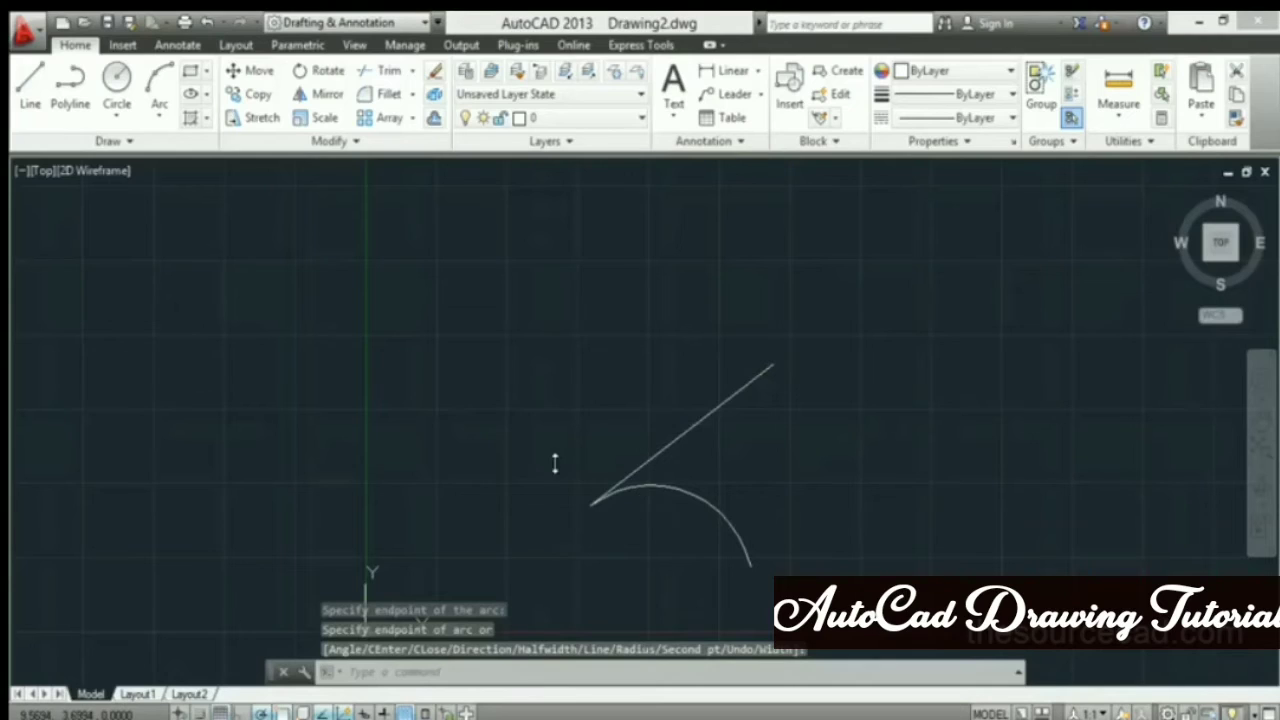
{"action": "left_click", "coordinate": [540, 448]}
{"action": "key", "text": "Delete"}
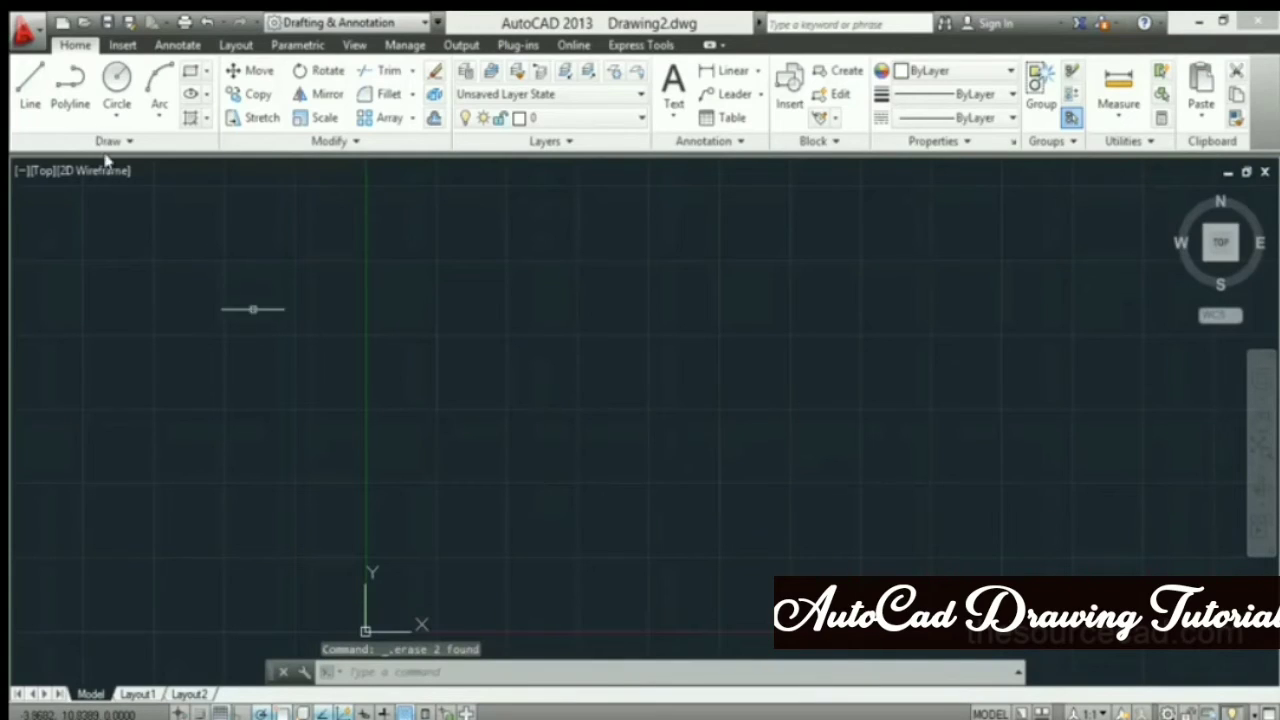
- Start a polyline on the Y axis above the origin in arc mode, with starting half-width 1 and ending half-width 2
{"action": "left_click", "coordinate": [78, 90]}
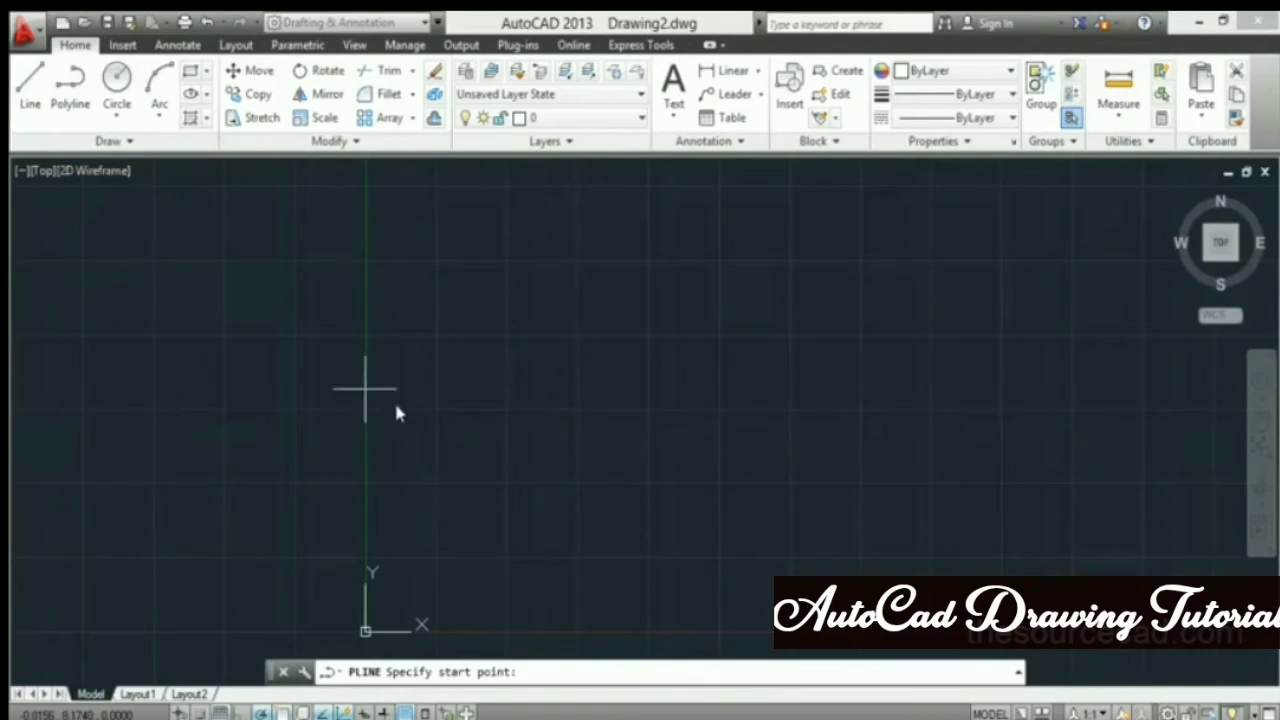
{"action": "left_click", "coordinate": [365, 458]}
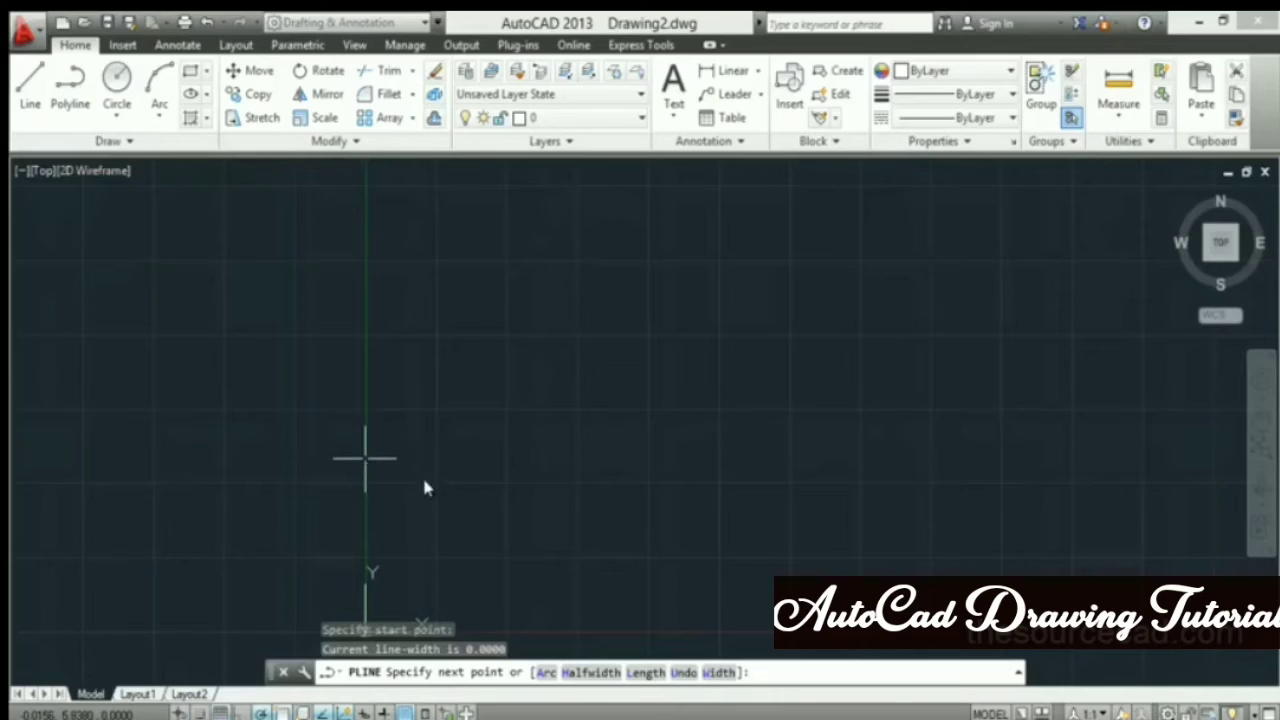
{"action": "left_click", "coordinate": [546, 672]}
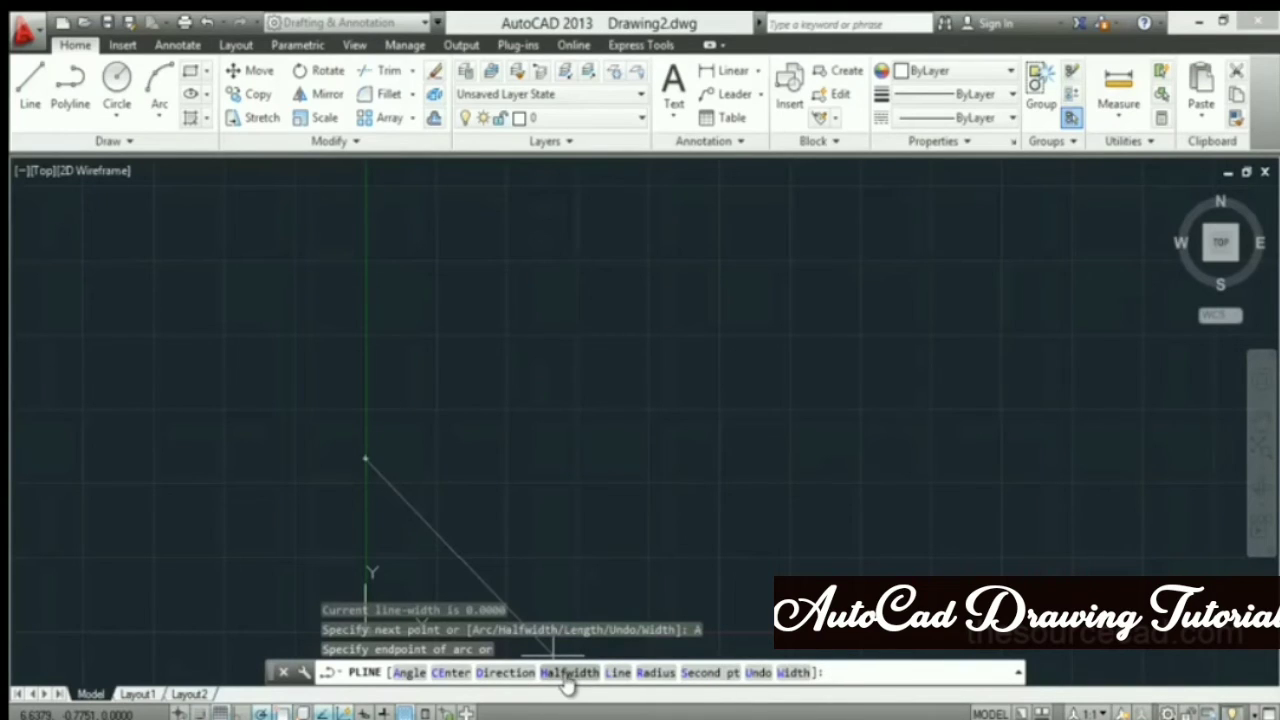
{"action": "left_click", "coordinate": [567, 673]}
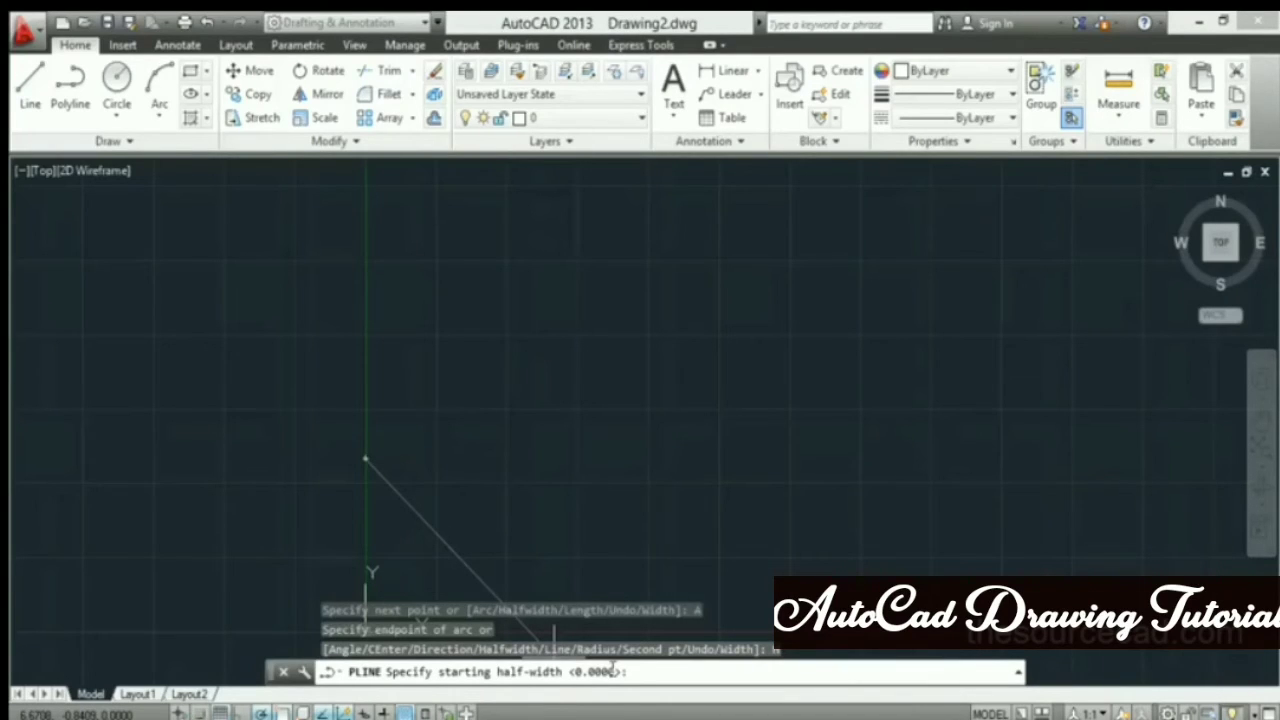
{"action": "key", "text": "Return"}
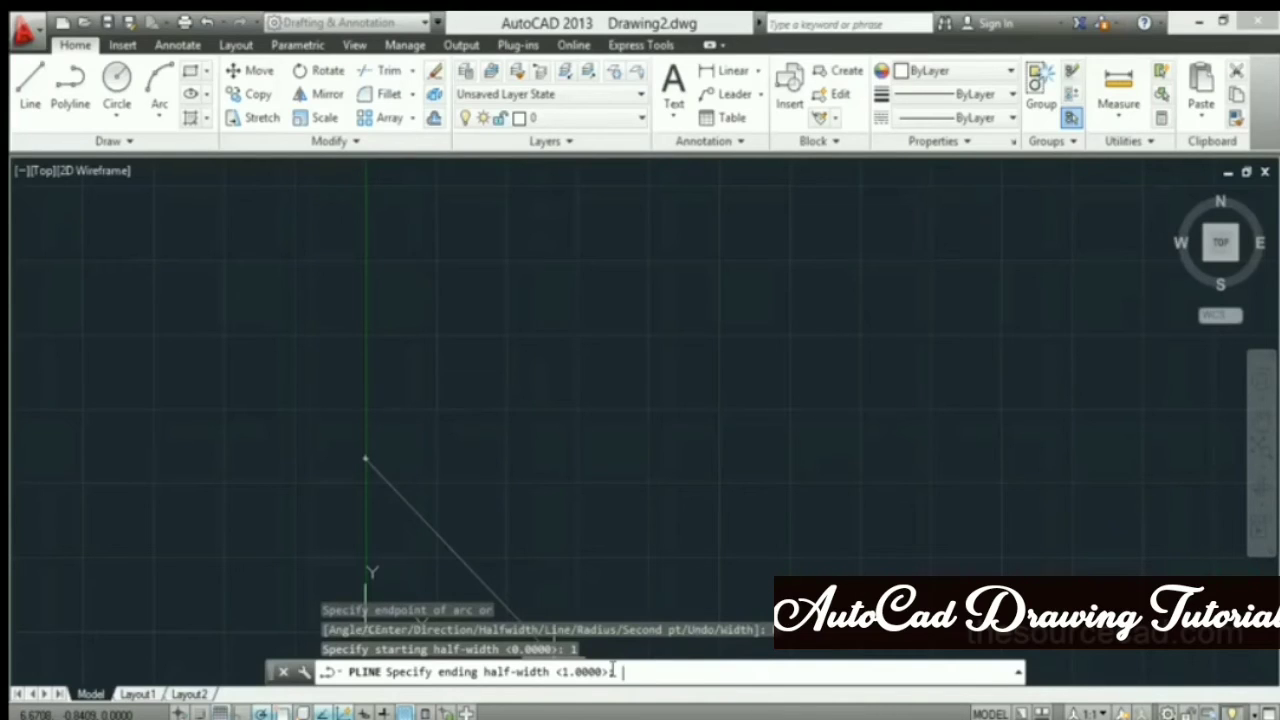
{"action": "key", "text": "Return"}
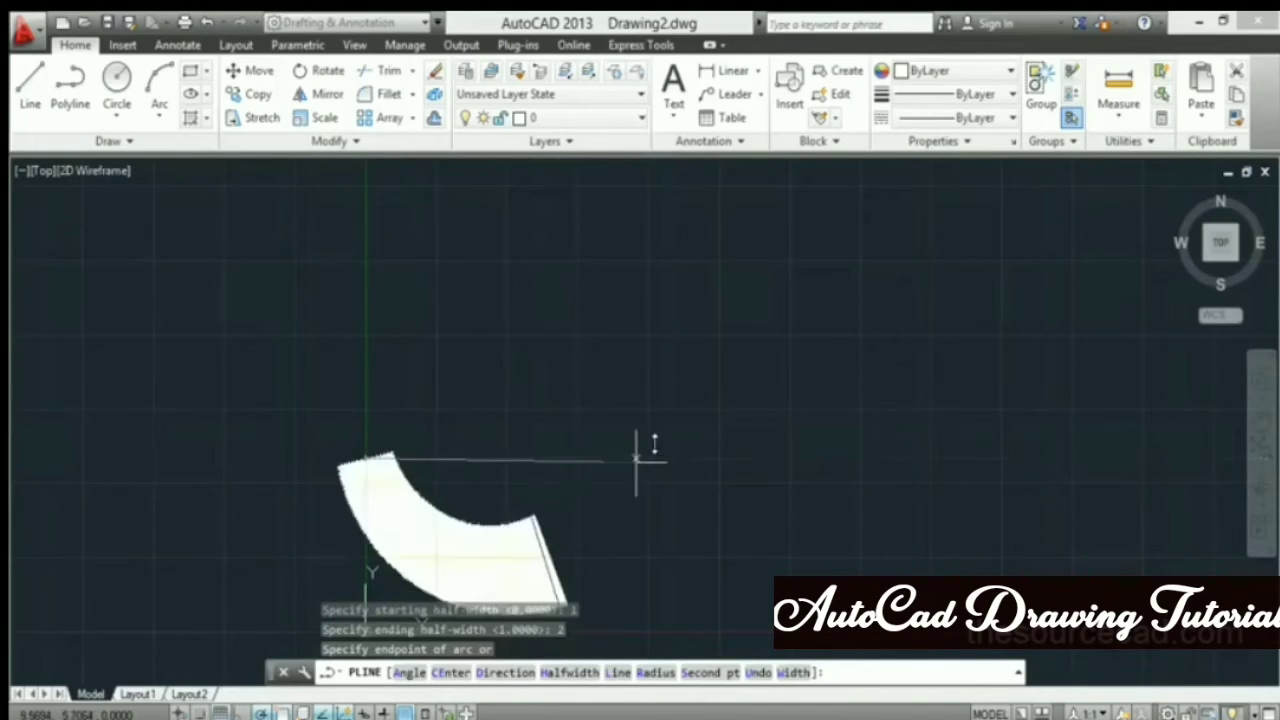
- Draw two wide arcs forming an S shape, the first dipping below and the second arching above, and finish the polyline
{"action": "scroll", "coordinate": [808, 412], "scroll_direction": "down", "scroll_amount": 3}
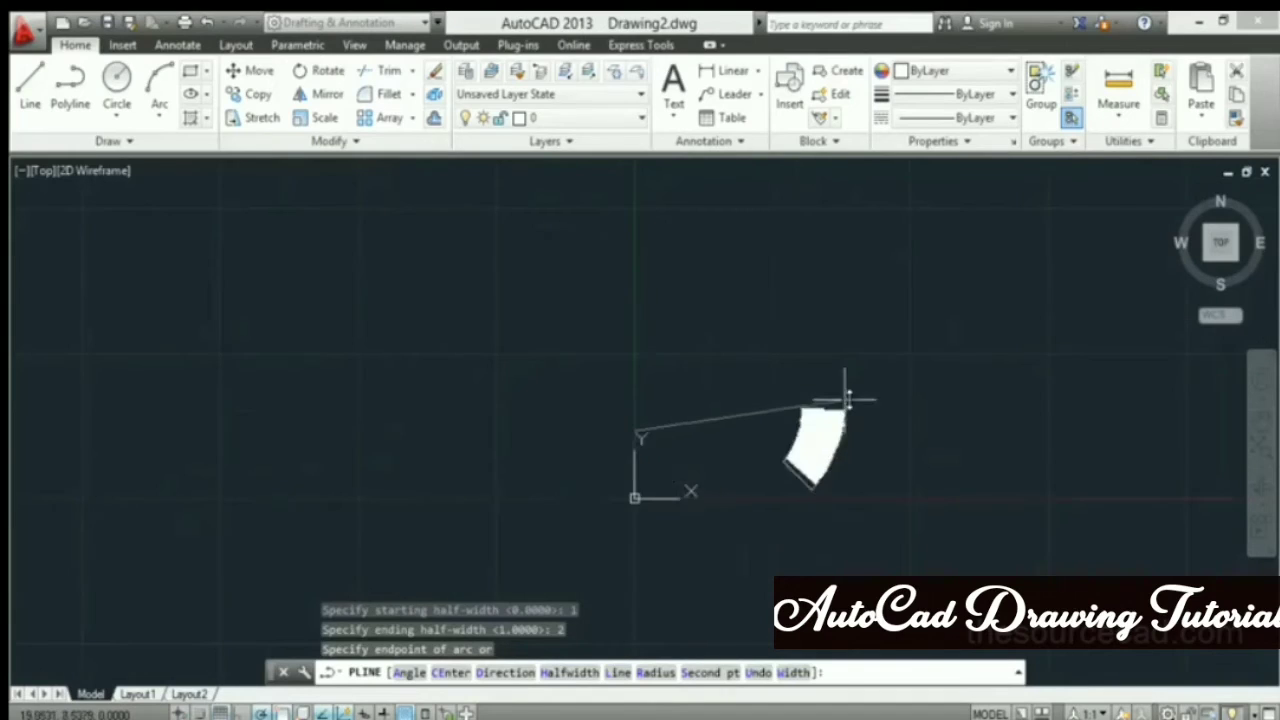
{"action": "left_click", "coordinate": [850, 402]}
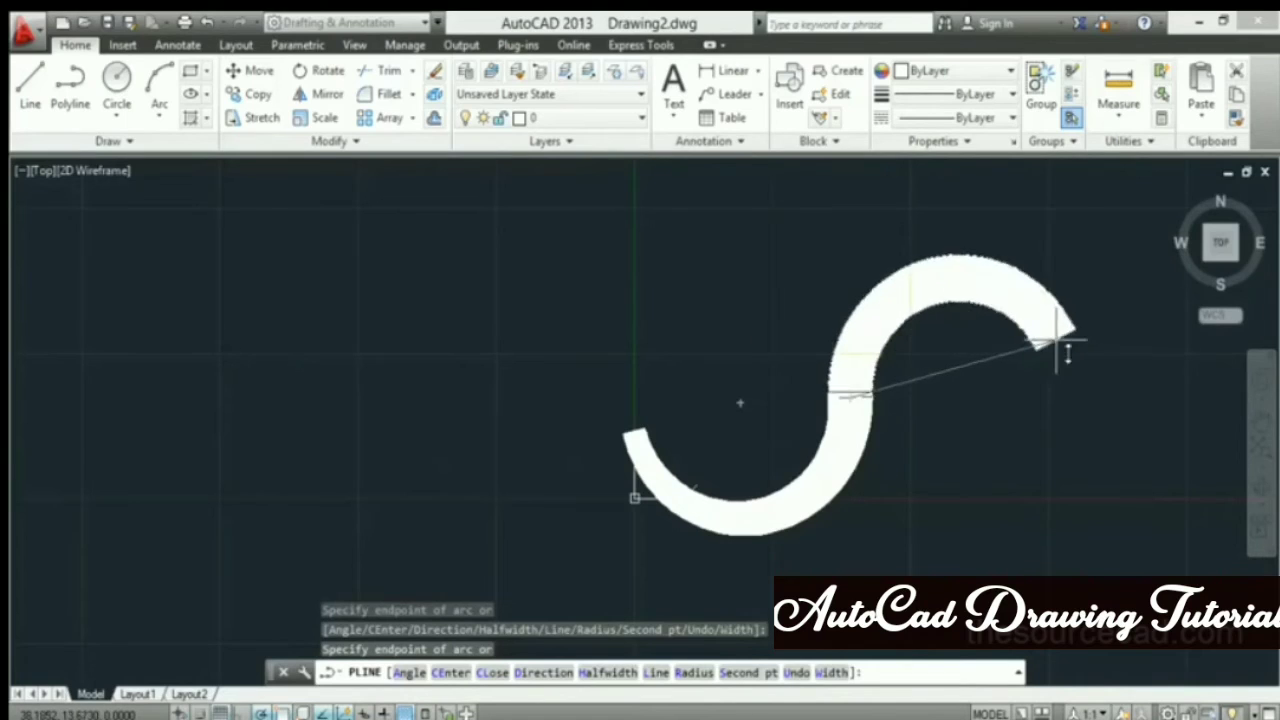
{"action": "left_click", "coordinate": [1073, 356]}
{"action": "key", "text": "Return"}
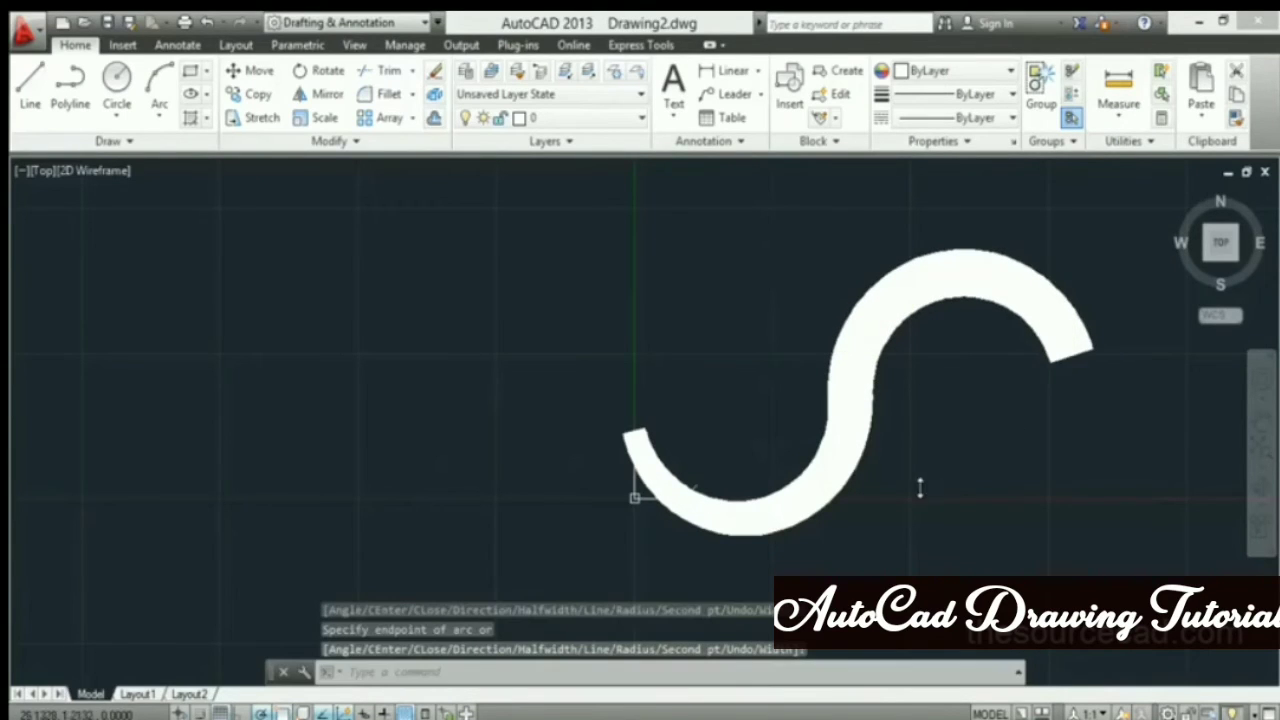
- Examine the half-width at the start and at the end of the S-shaped polyline up close
{"action": "middle_click_drag", "start_coordinate": [920, 486], "coordinate": [722, 473]}
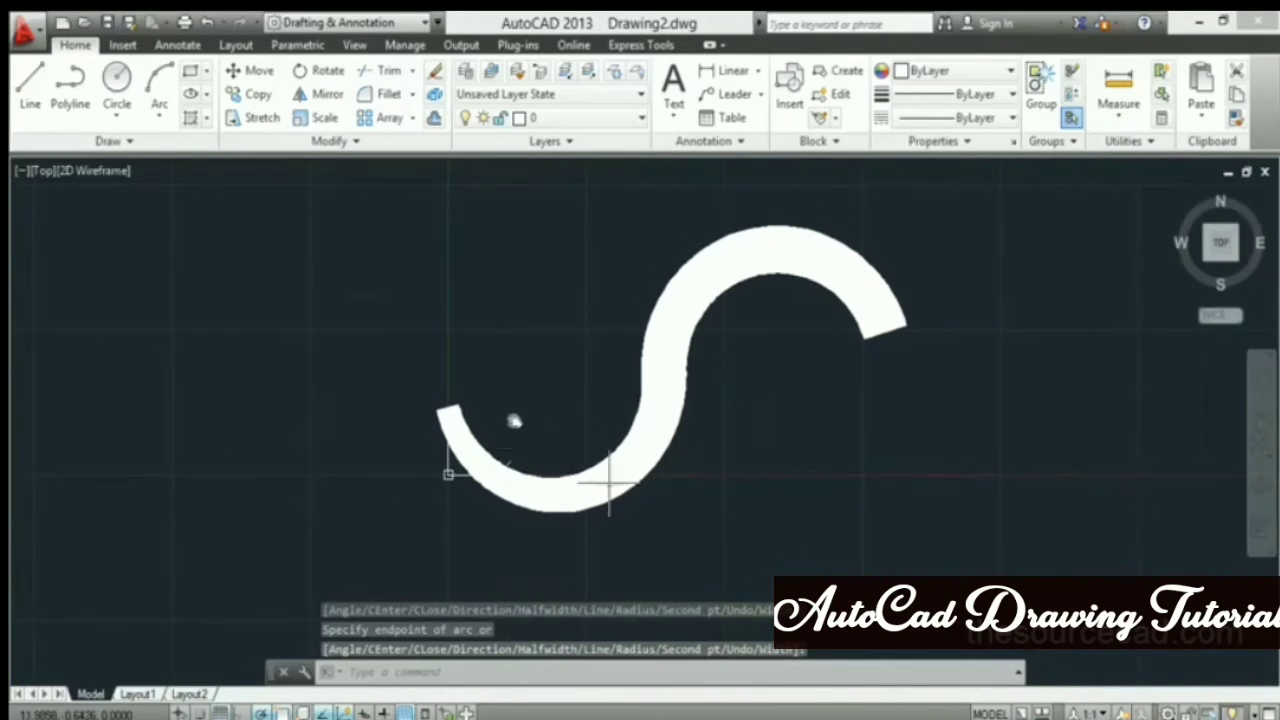
{"action": "scroll", "coordinate": [450, 410], "scroll_direction": "up", "scroll_amount": 5}
{"action": "scroll", "coordinate": [450, 410], "scroll_direction": "up", "scroll_amount": 2}
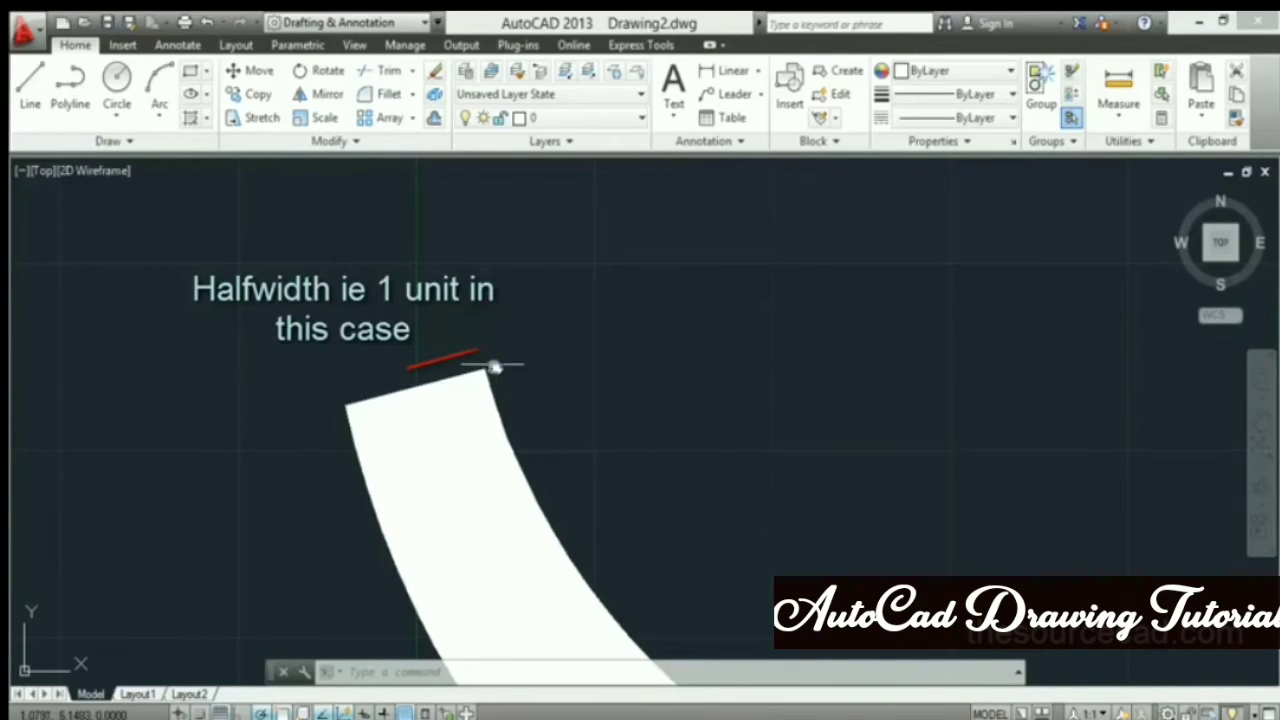
{"action": "scroll", "coordinate": [582, 420], "scroll_direction": "down", "scroll_amount": 7}
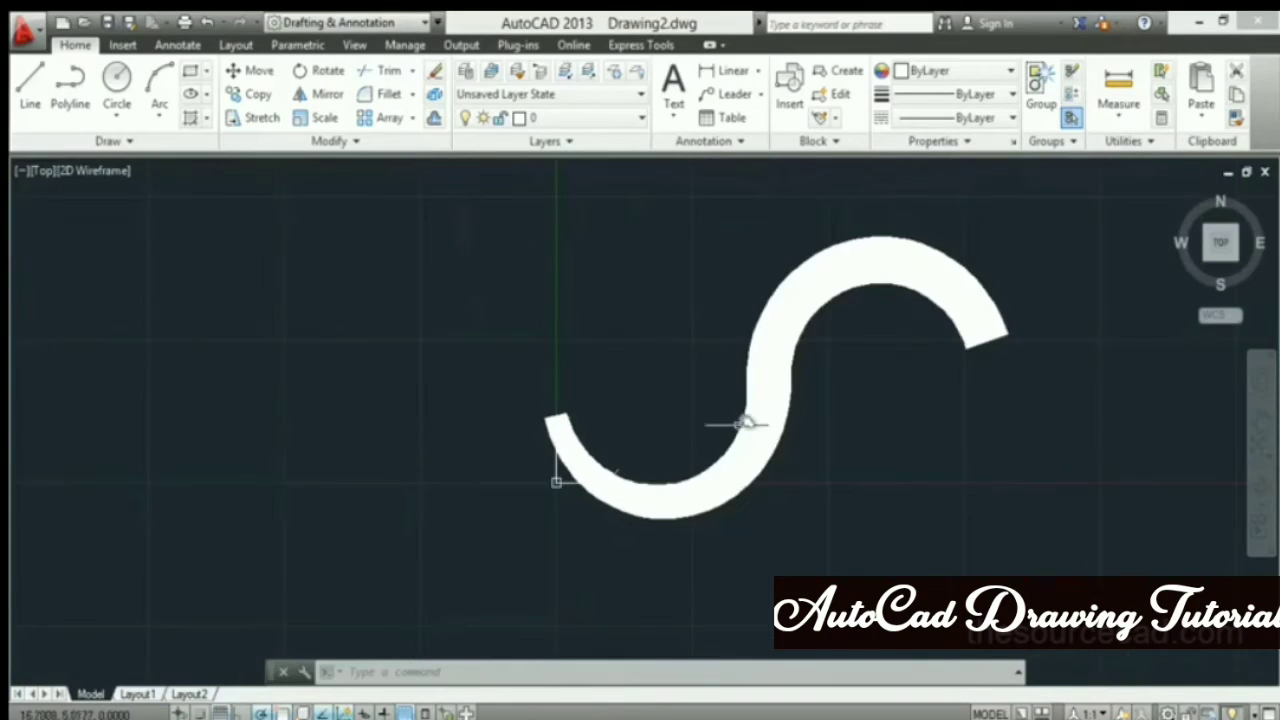
{"action": "middle_click_drag", "start_coordinate": [732, 424], "coordinate": [531, 462]}
{"action": "scroll", "coordinate": [690, 425], "scroll_direction": "up", "scroll_amount": 6}
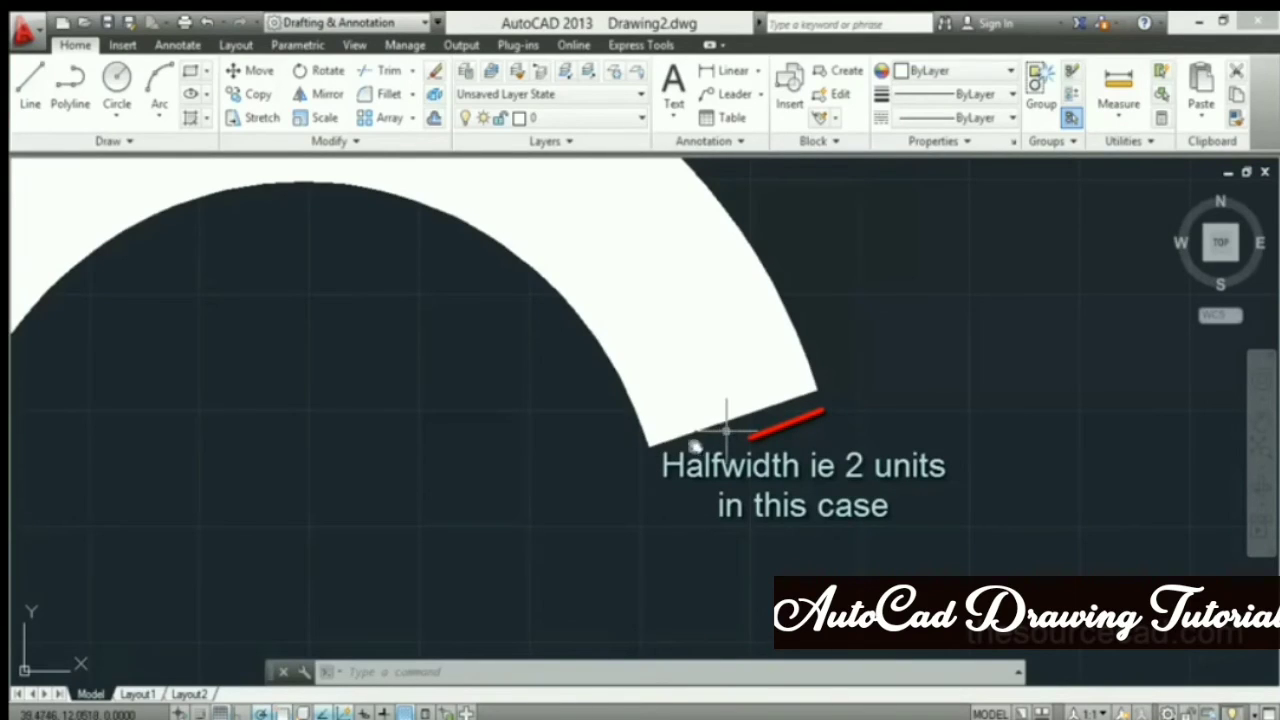
{"action": "mouse_move", "coordinate": [651, 447]}
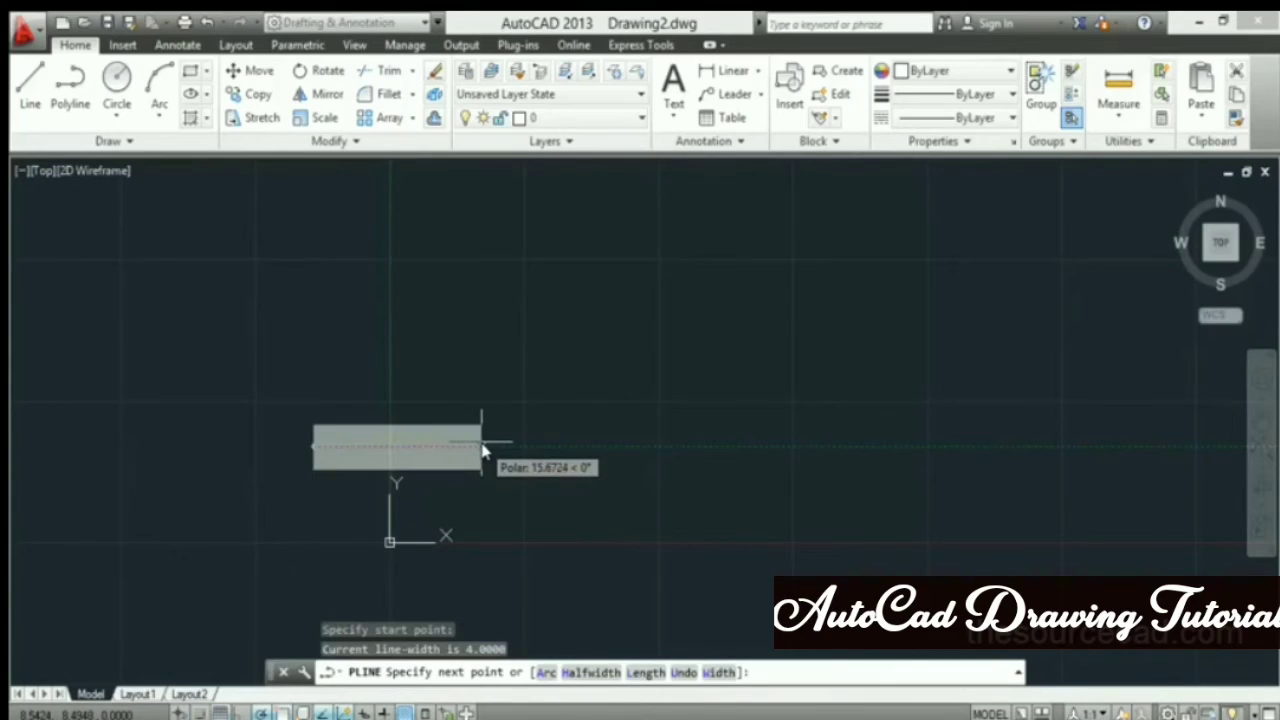
- Set both the starting and ending half-widths of the new polyline to 0
{"action": "left_click", "coordinate": [591, 673]}
{"action": "key", "text": "Return"}
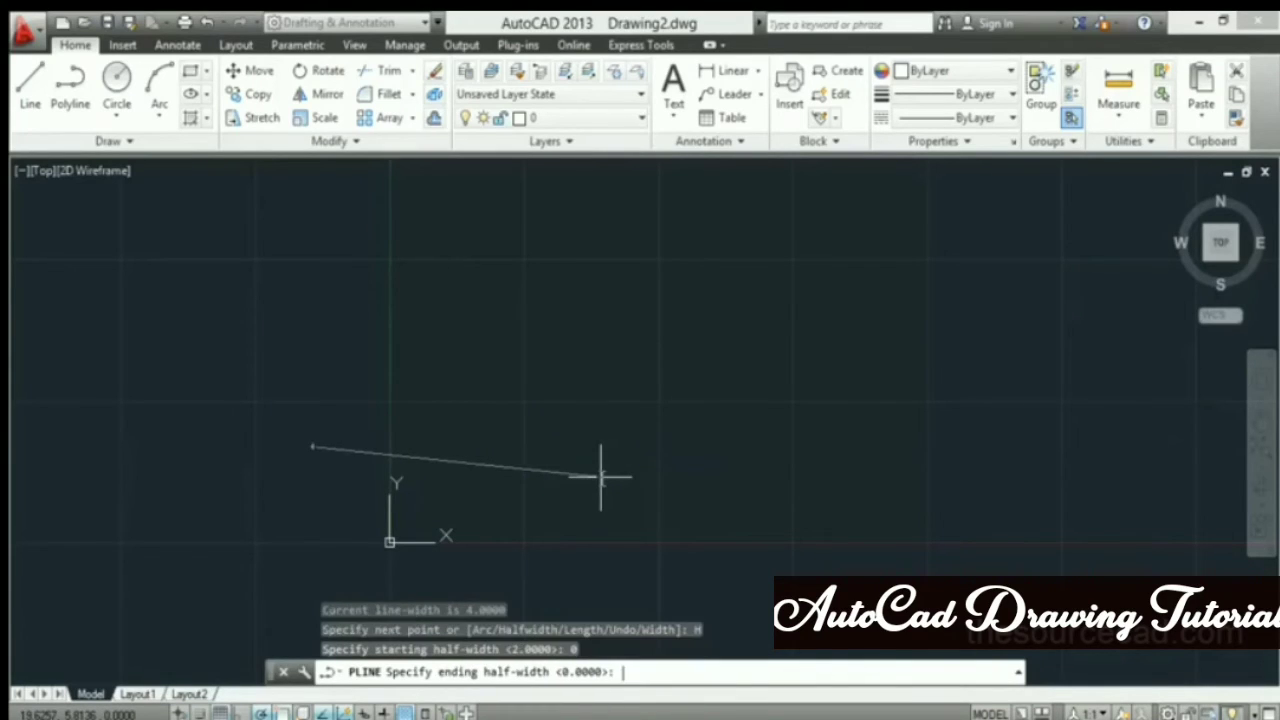
{"action": "key", "text": "Return"}
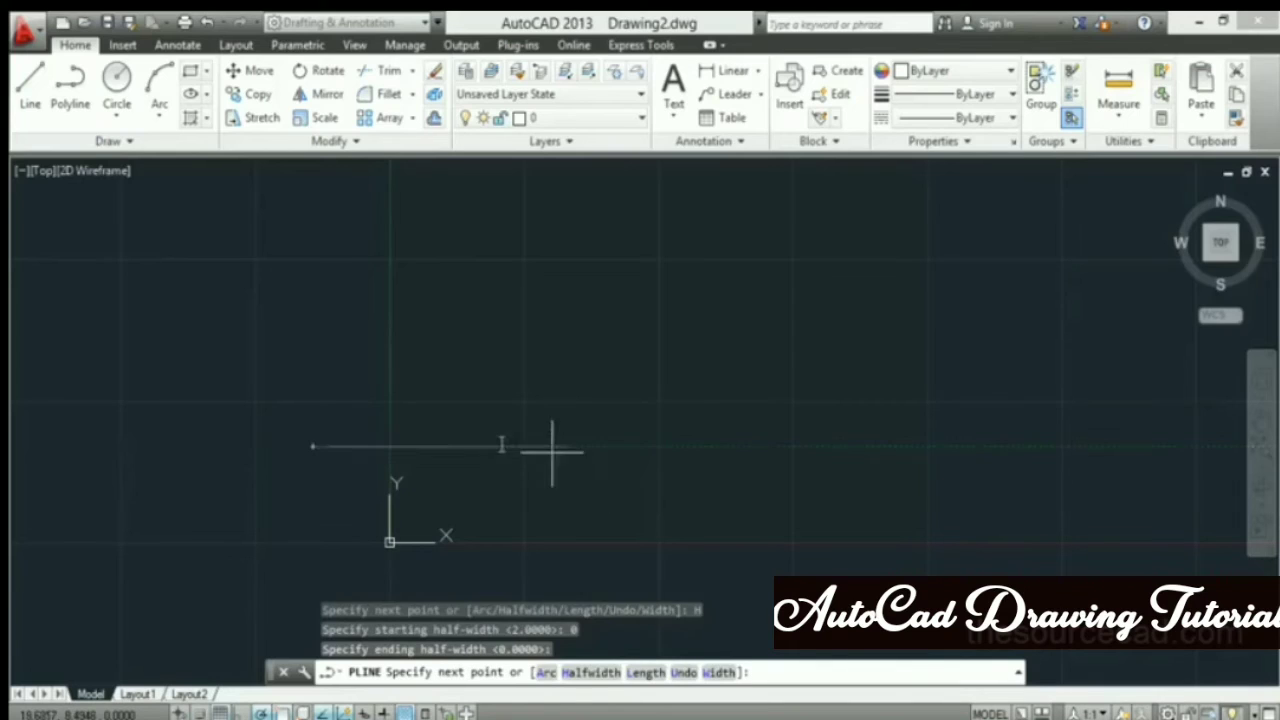
- Switch the polyline to arc mode and back to line mode, and draw a nearly horizontal segment and a rising slanted one
{"action": "left_click", "coordinate": [546, 674]}
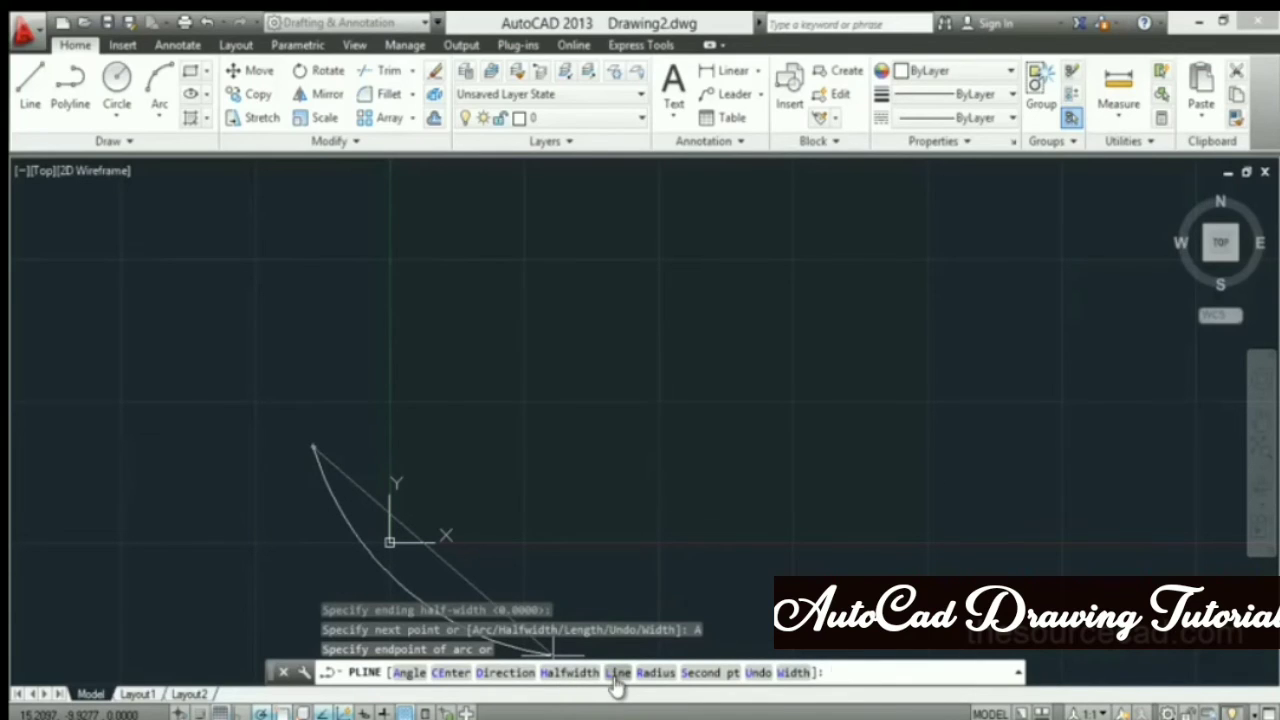
{"action": "left_click", "coordinate": [615, 678]}
{"action": "left_click", "coordinate": [715, 348]}
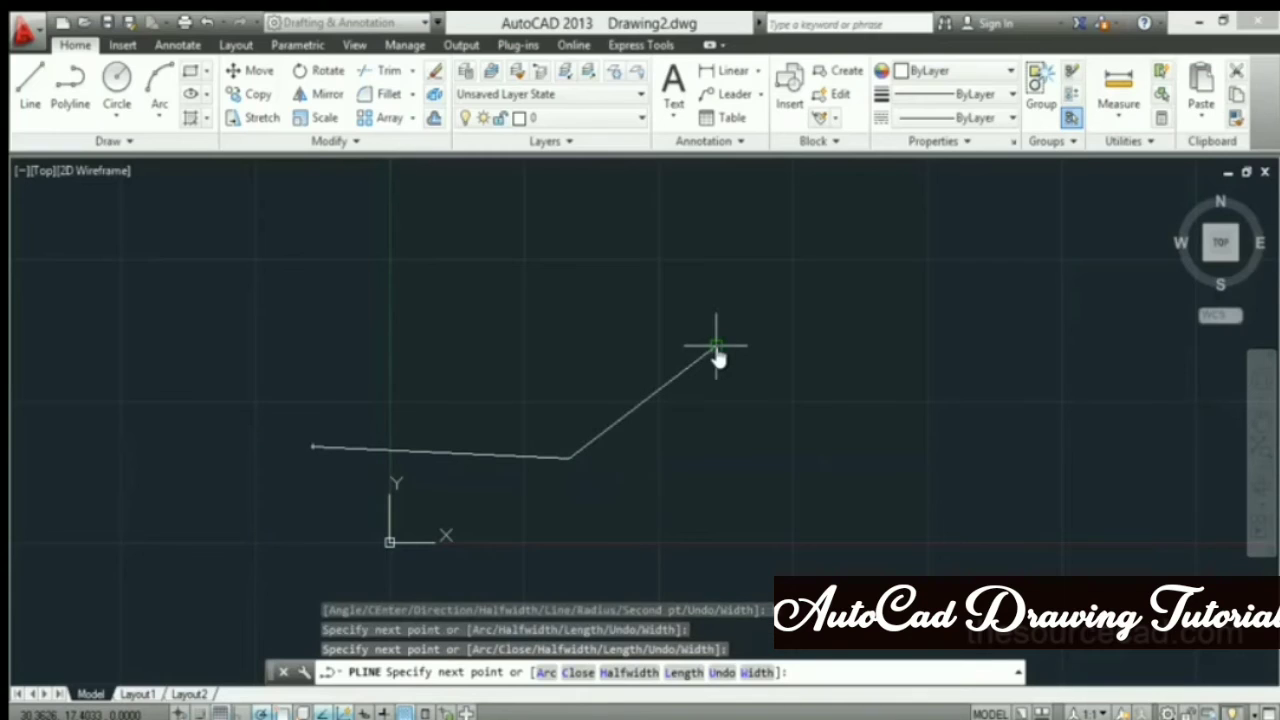
- Continue the polyline in arc mode with an arc curving up and back to the left, followed by a radius 5 arc
{"action": "left_click", "coordinate": [543, 672]}
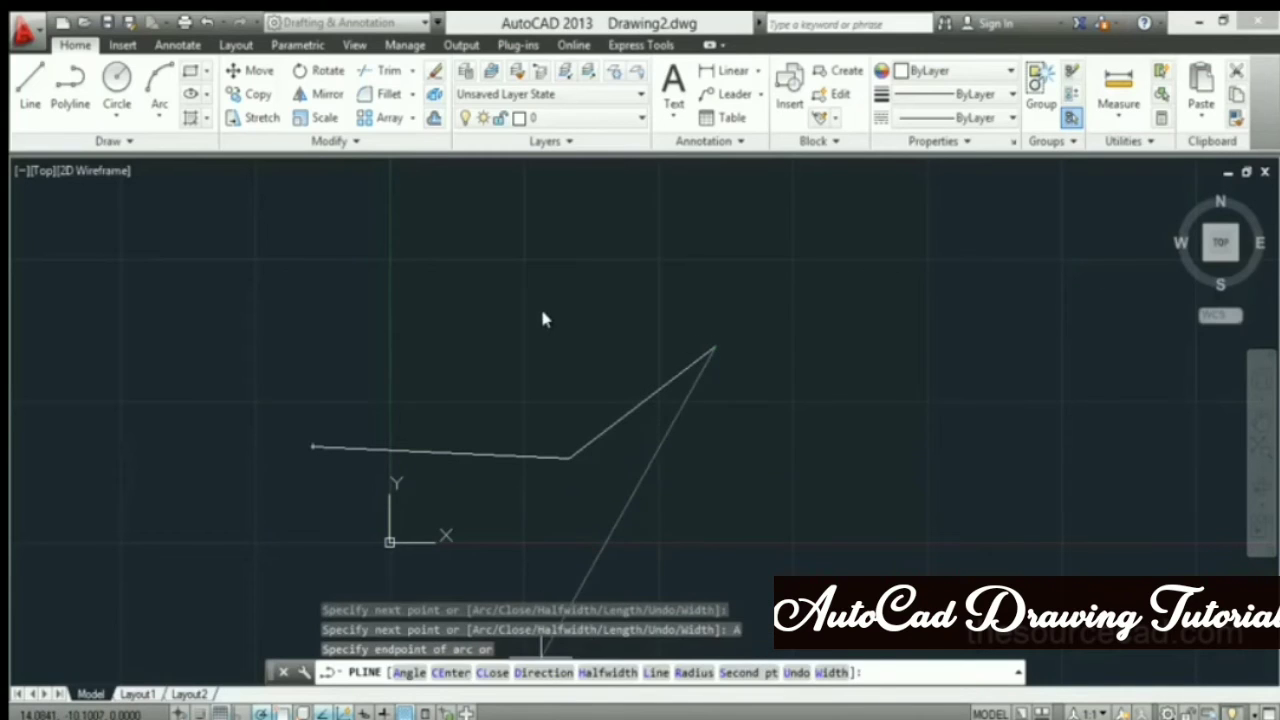
{"action": "left_click", "coordinate": [646, 229]}
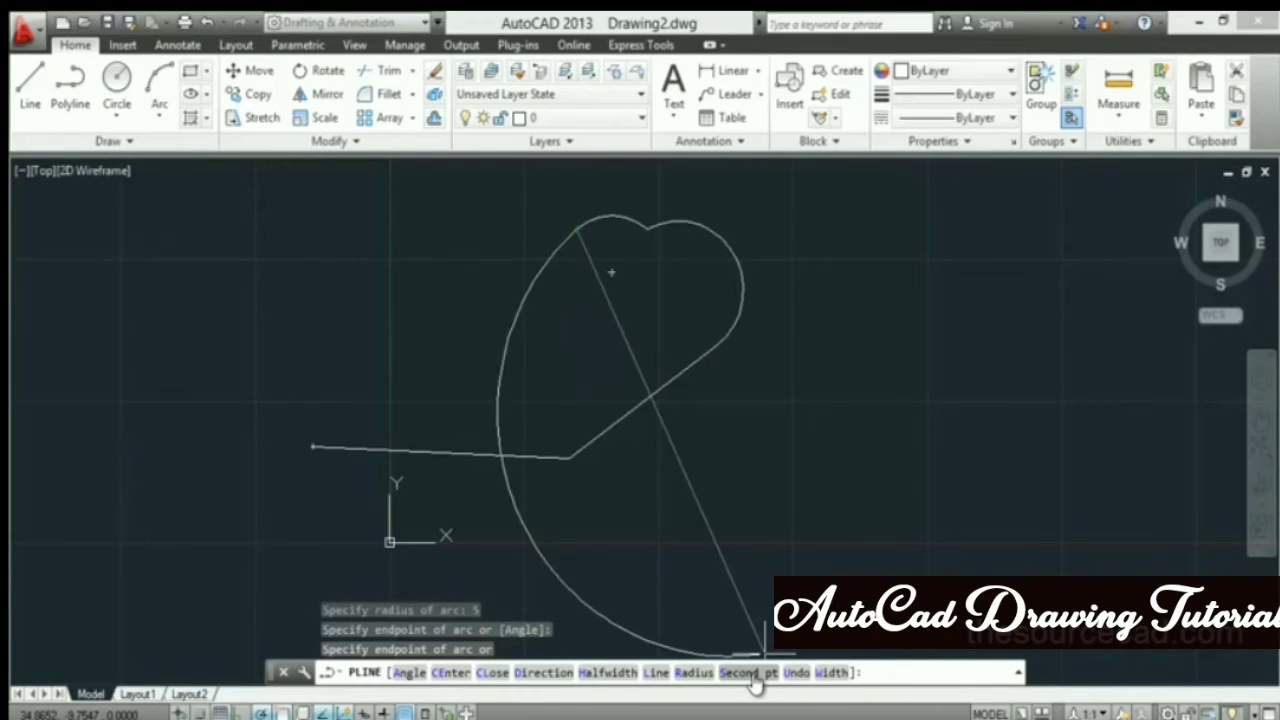
- Add an arc looping left and down to the polyline with the Second pt option, and undo that arc segment
{"action": "left_click", "coordinate": [755, 674]}
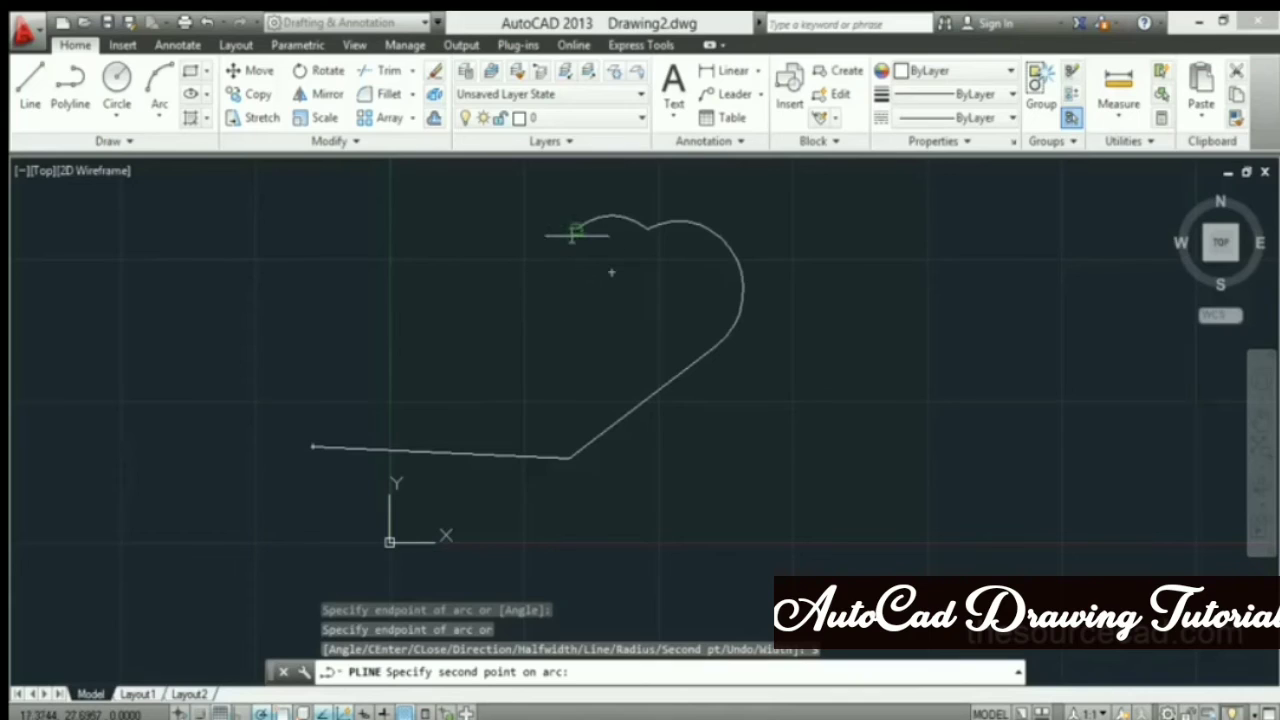
{"action": "left_click", "coordinate": [514, 262]}
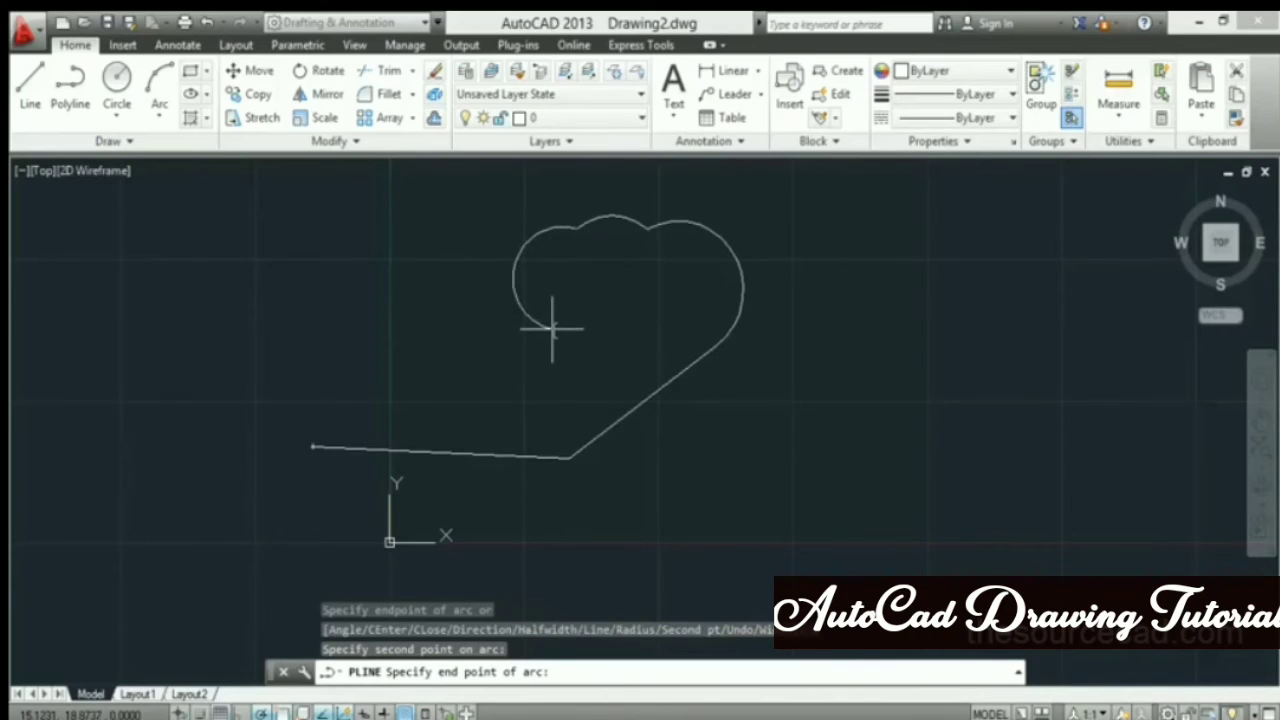
{"action": "left_click", "coordinate": [552, 328]}
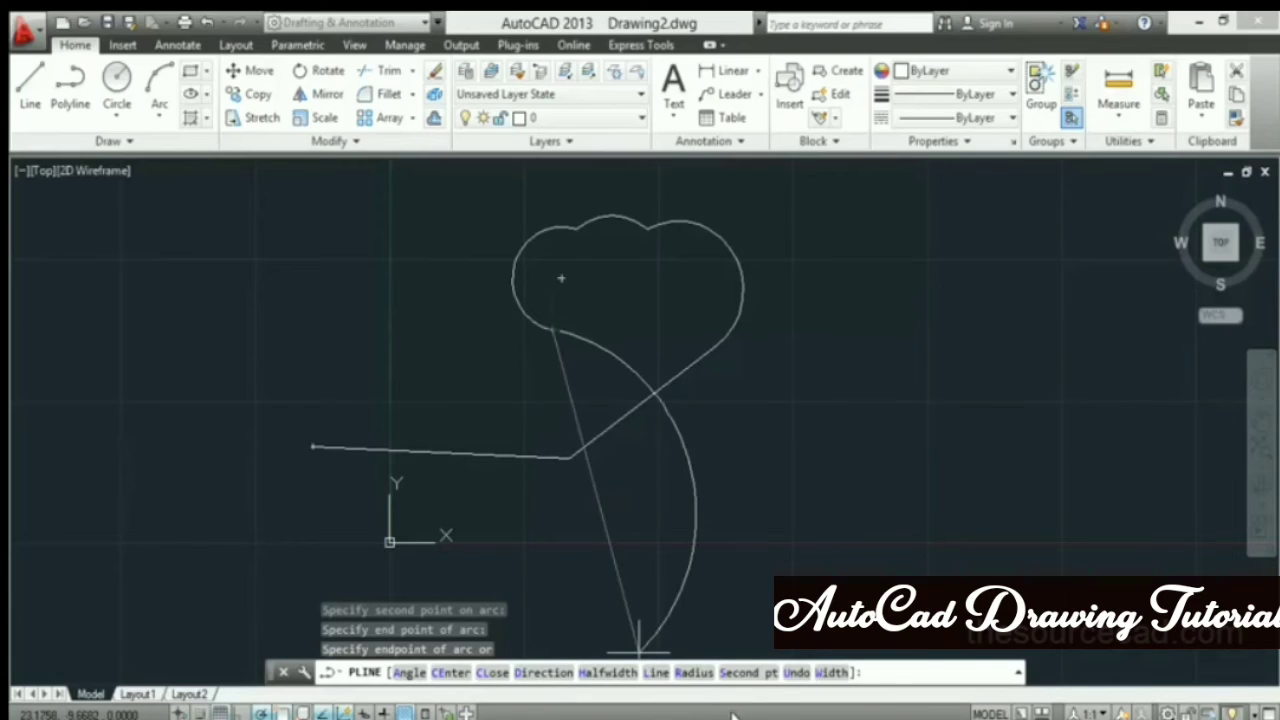
{"action": "left_click", "coordinate": [797, 673]}
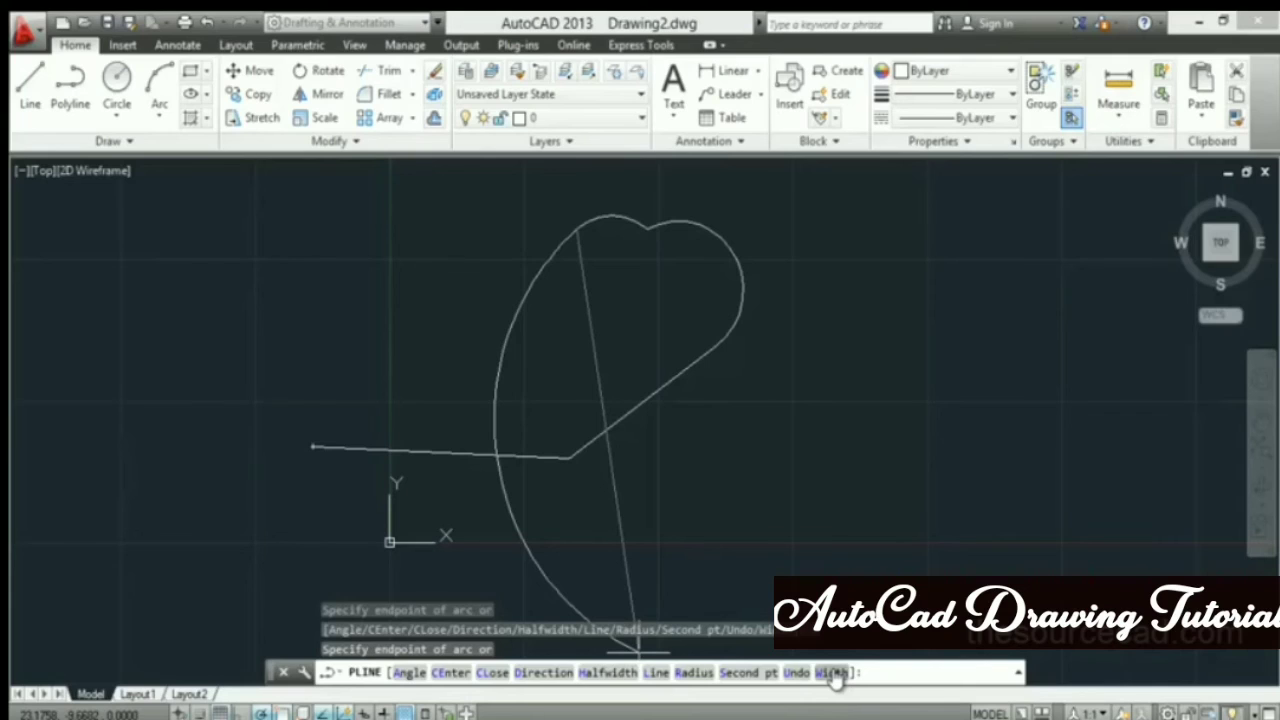
- Set the polyline's starting width to 1 and ending width to 2, draw a tapered arc sagging to the left, and finish the polyline
{"action": "left_click", "coordinate": [833, 673]}
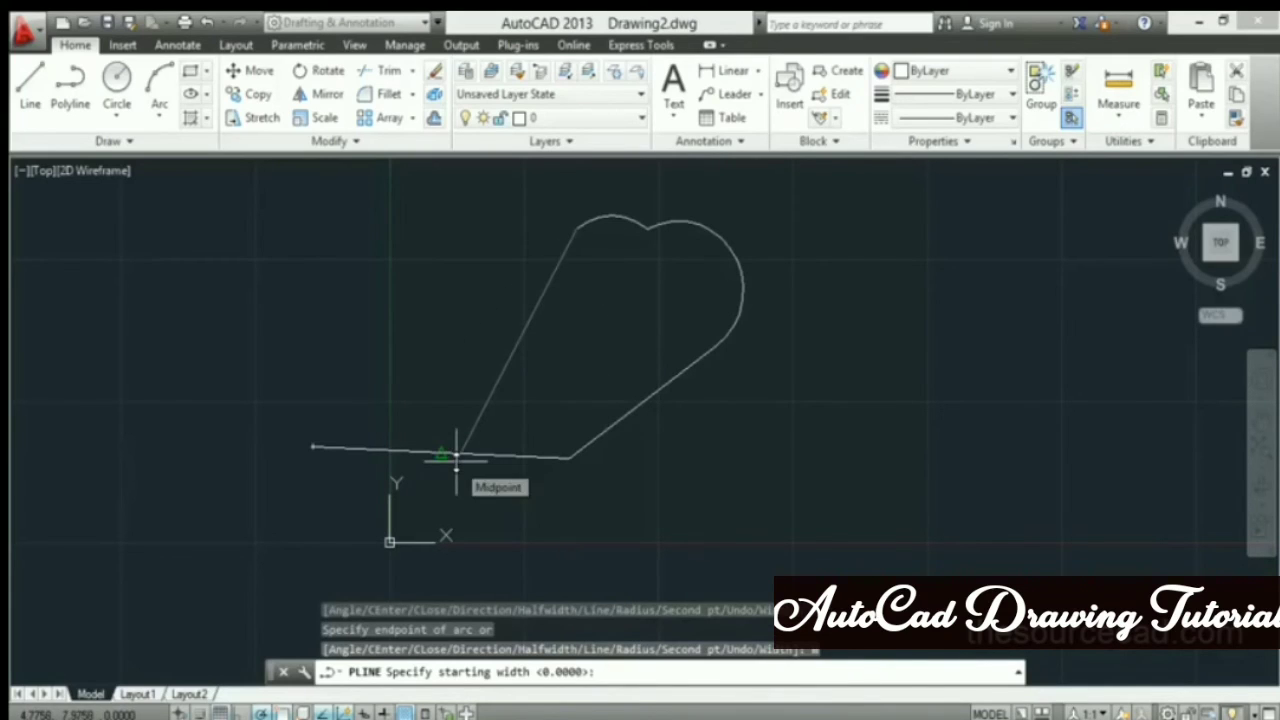
{"action": "type", "text": "1"}
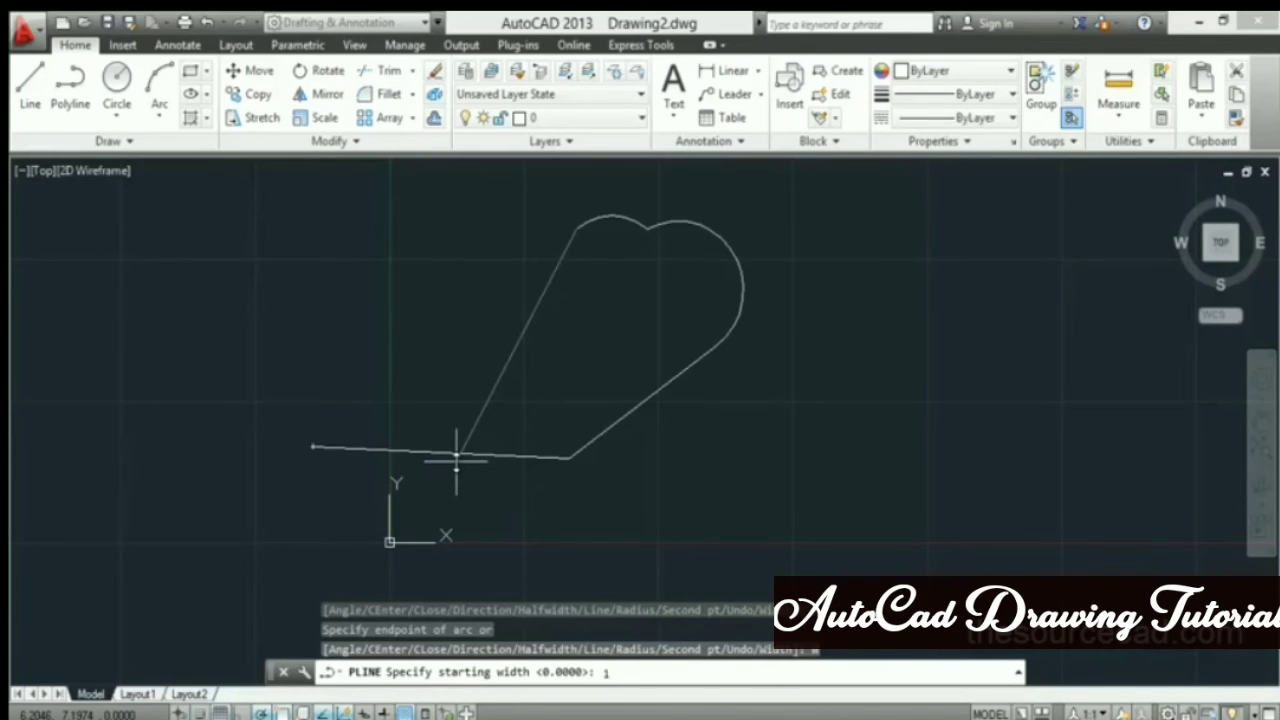
{"action": "key", "text": "Return"}
{"action": "type", "text": "2"}
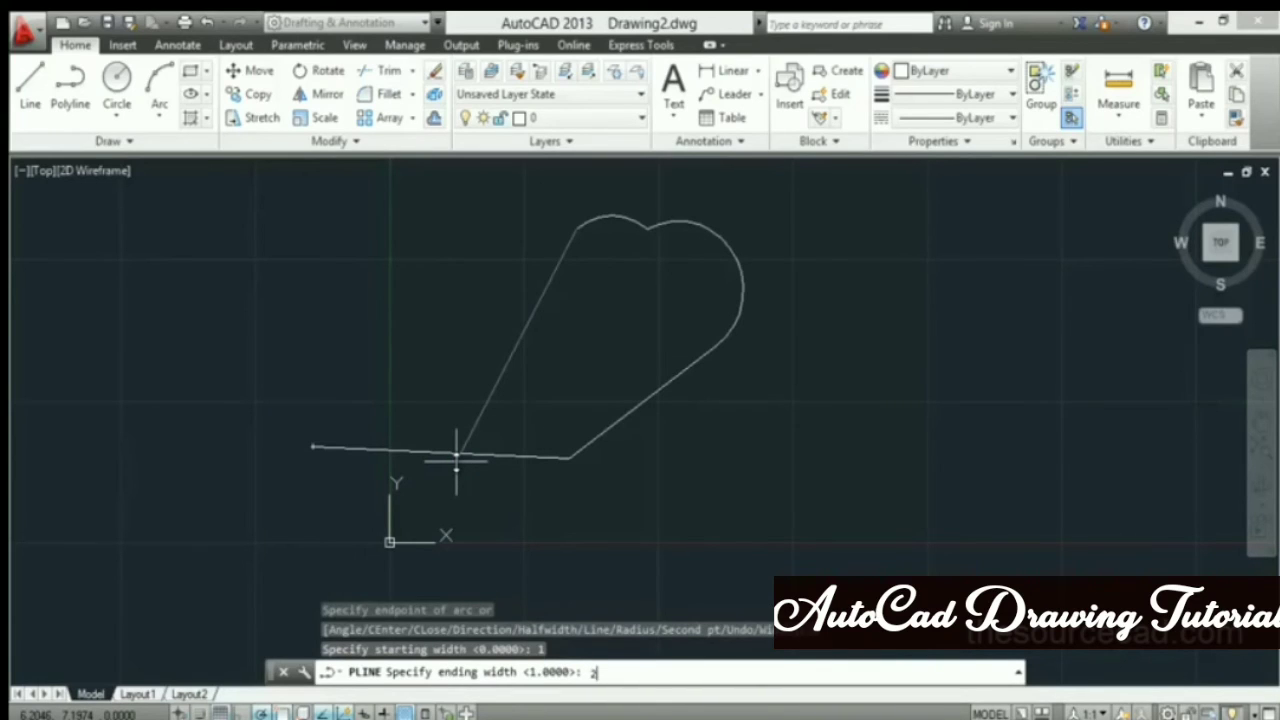
{"action": "key", "text": "Return"}
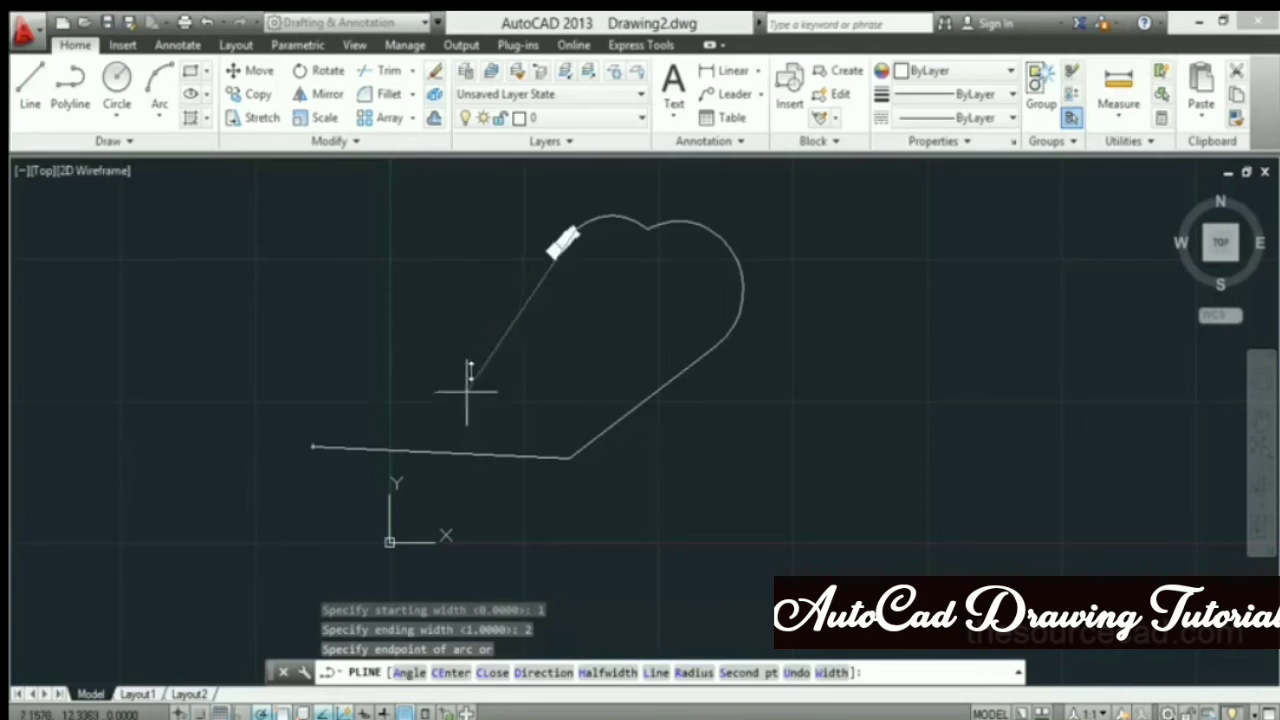
{"action": "left_click", "coordinate": [400, 262]}
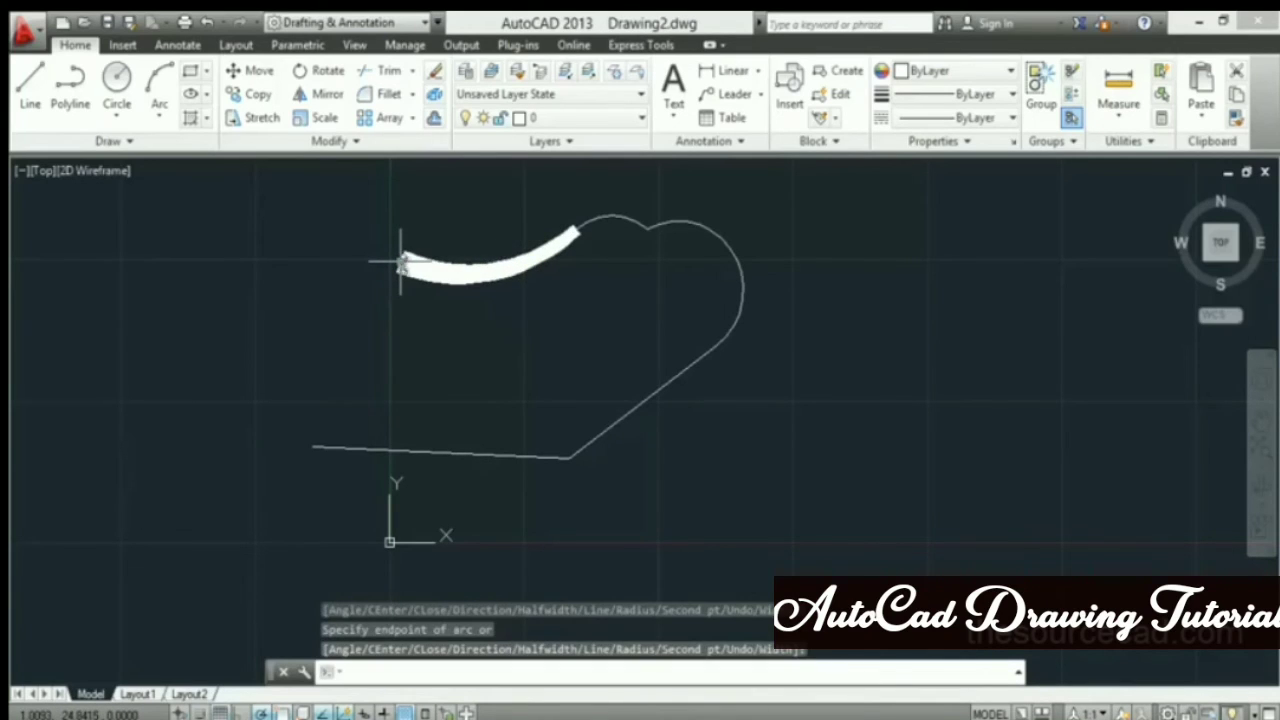
{"action": "key", "text": "Return"}
- Examine the tapered arc up close, especially the end where it joins the thin arc
{"action": "scroll", "coordinate": [610, 252], "scroll_direction": "up", "scroll_amount": 4}
{"action": "middle_click_drag", "start_coordinate": [571, 286], "coordinate": [668, 488]}
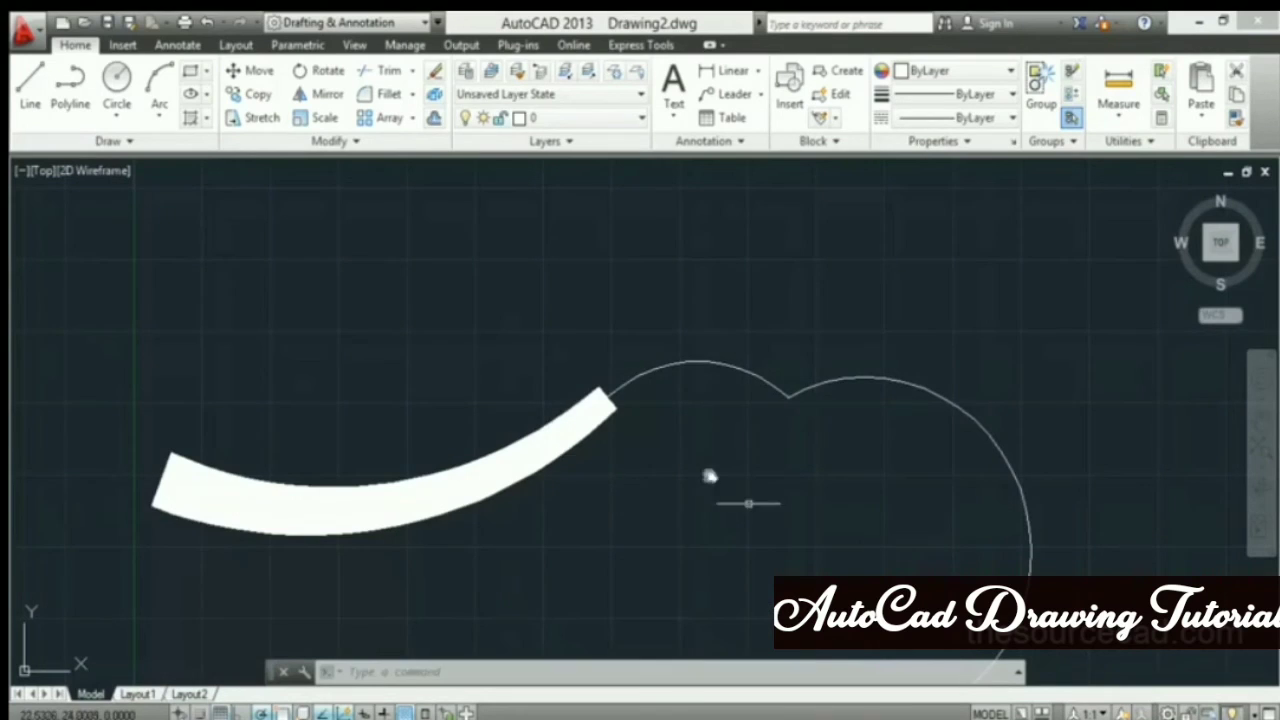
{"action": "scroll", "coordinate": [603, 395], "scroll_direction": "up", "scroll_amount": 3}
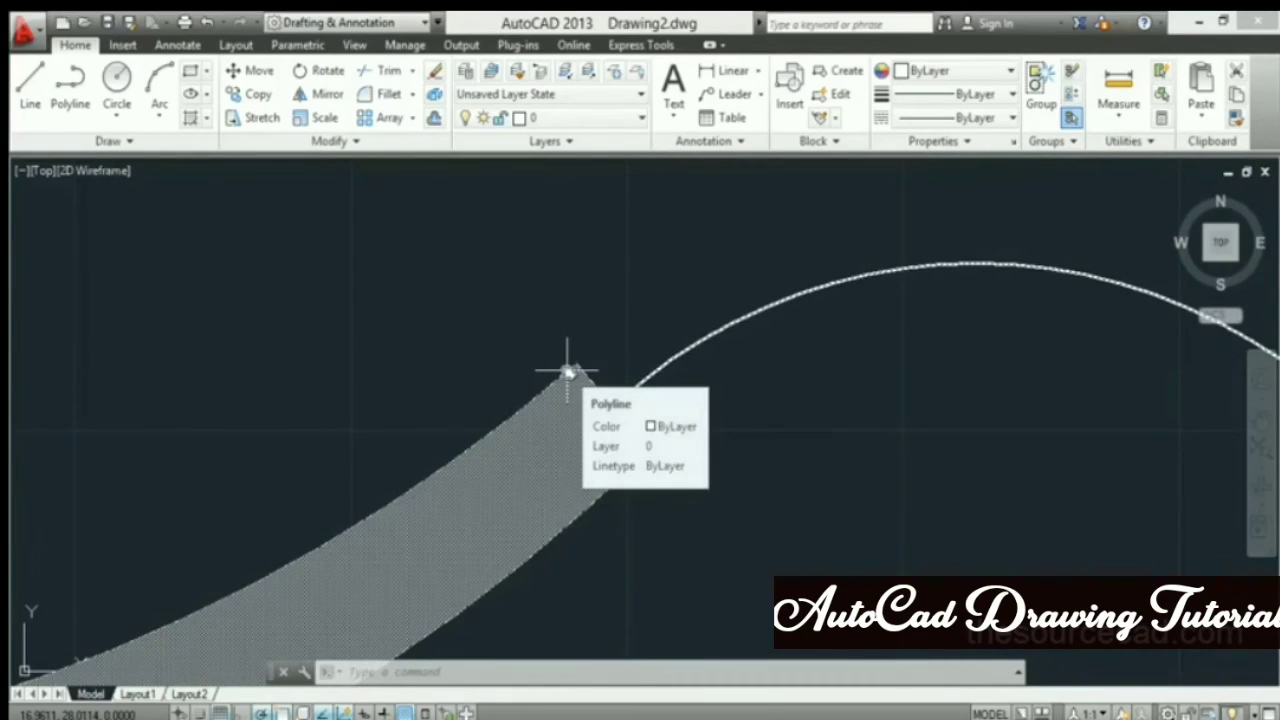
{"action": "scroll", "coordinate": [629, 380], "scroll_direction": "down", "scroll_amount": 6}
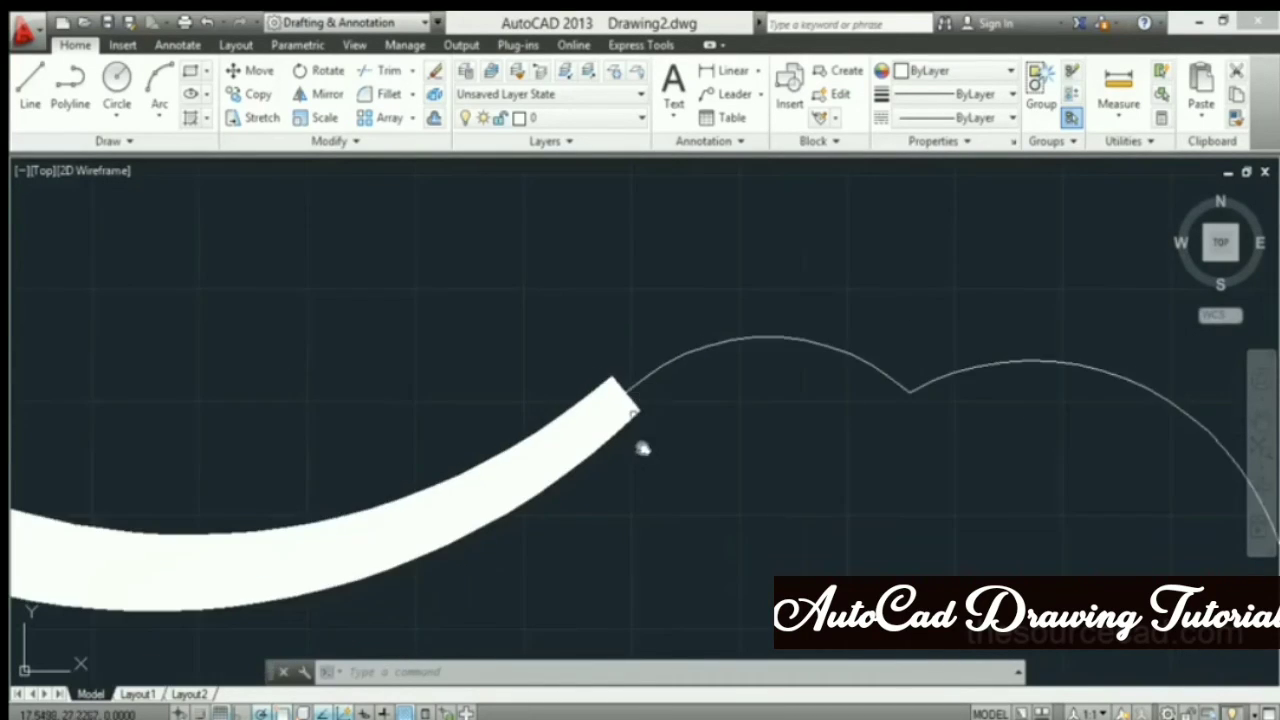
{"action": "middle_click_drag", "start_coordinate": [693, 515], "coordinate": [657, 331]}
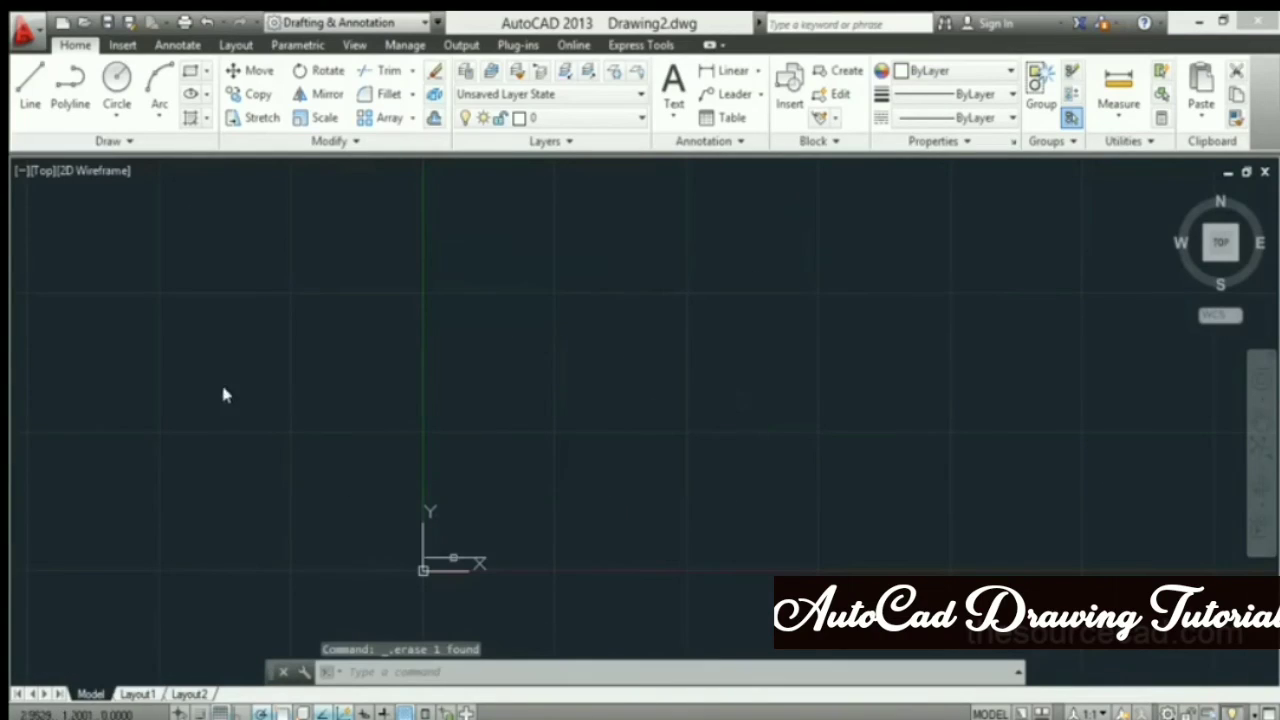
- Start a new polyline left of the Y axis and set its starting and ending widths to 0
{"action": "left_click", "coordinate": [68, 92]}
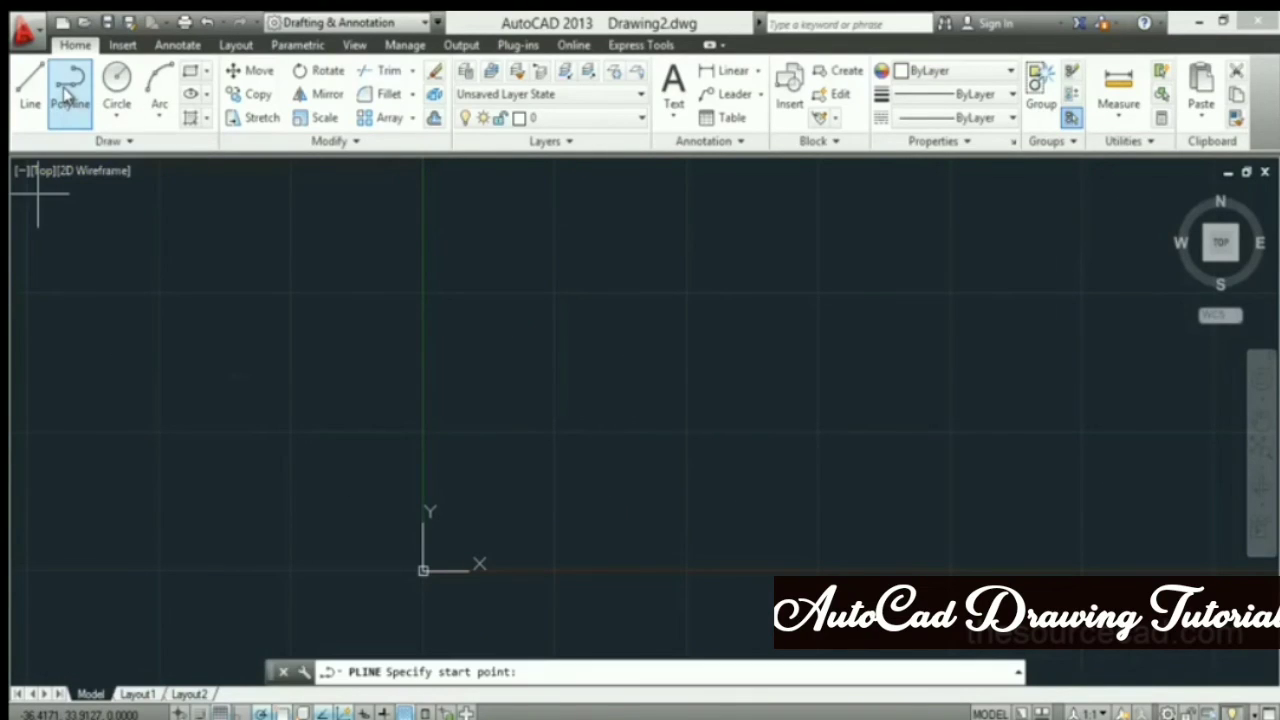
{"action": "left_click", "coordinate": [306, 386]}
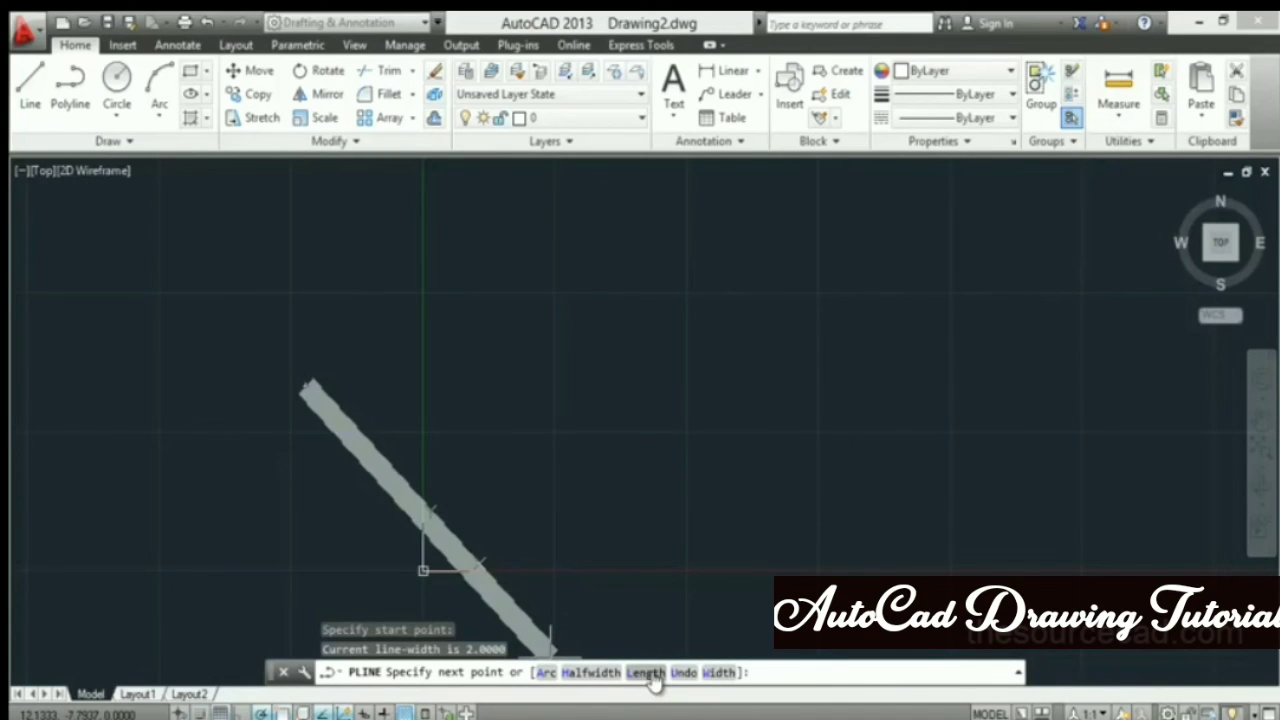
{"action": "left_click", "coordinate": [717, 673]}
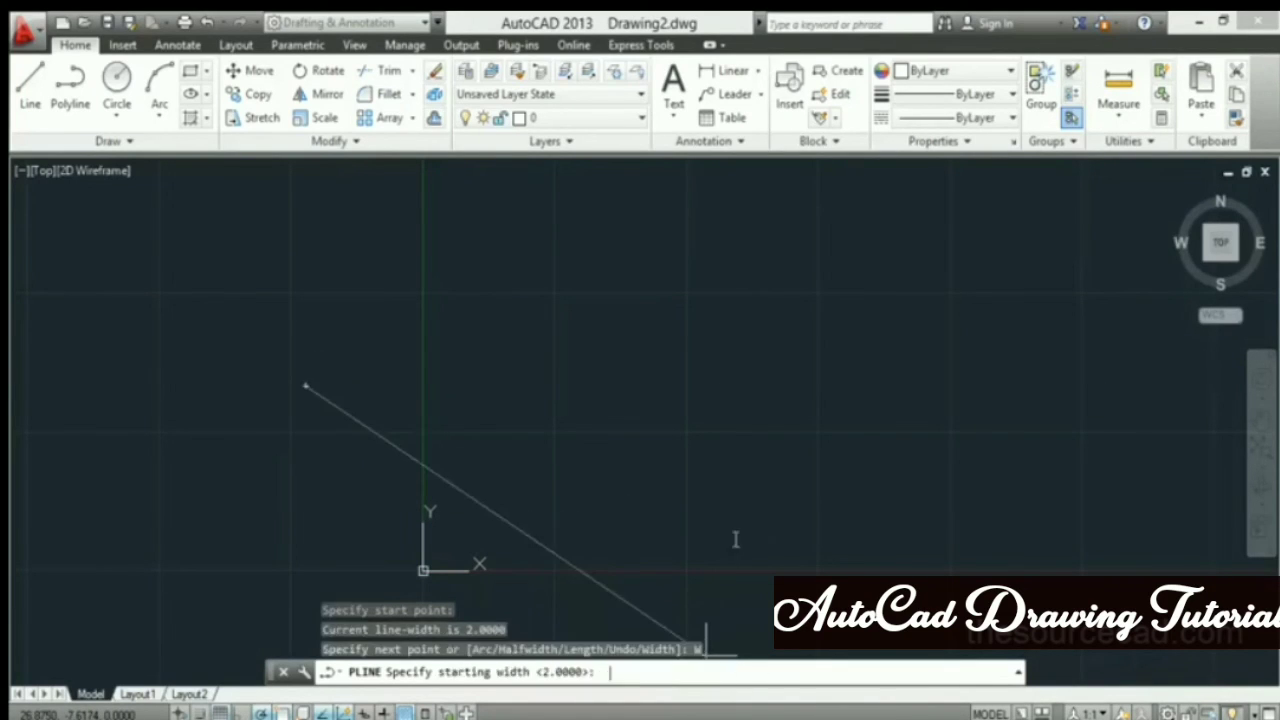
{"action": "type", "text": "0"}
{"action": "key", "text": "Return"}
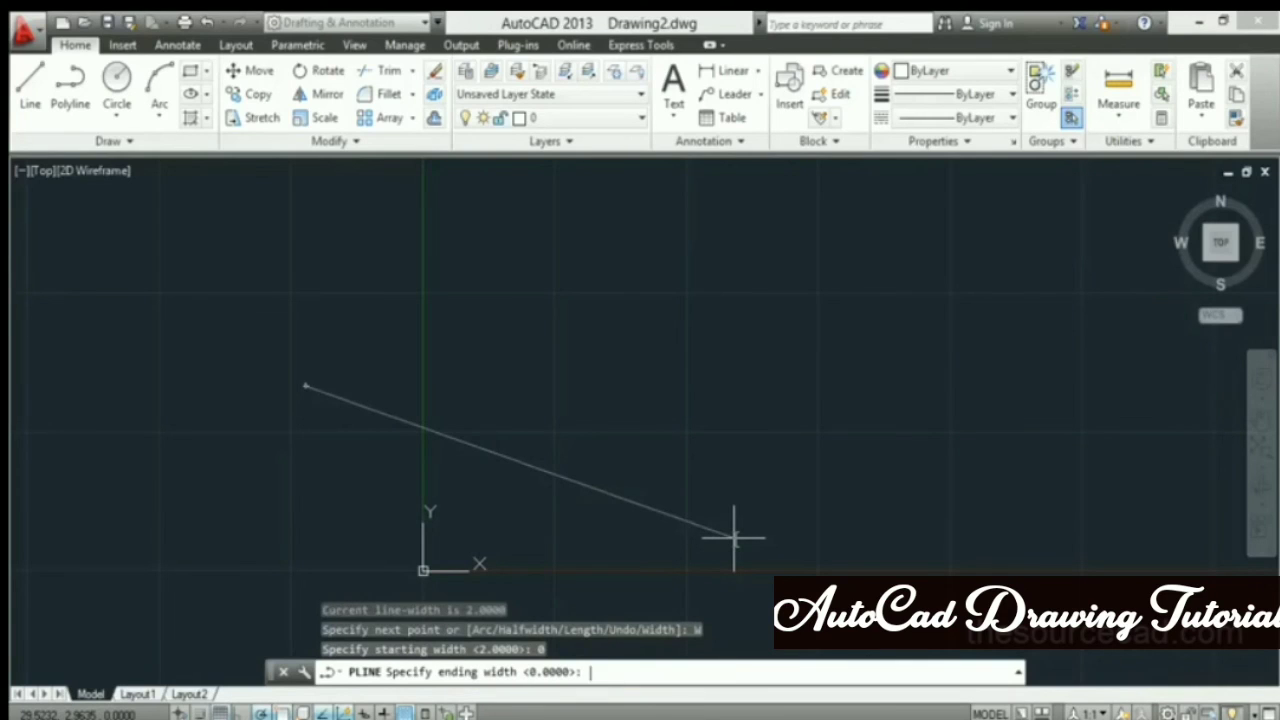
{"action": "key", "text": "Return"}
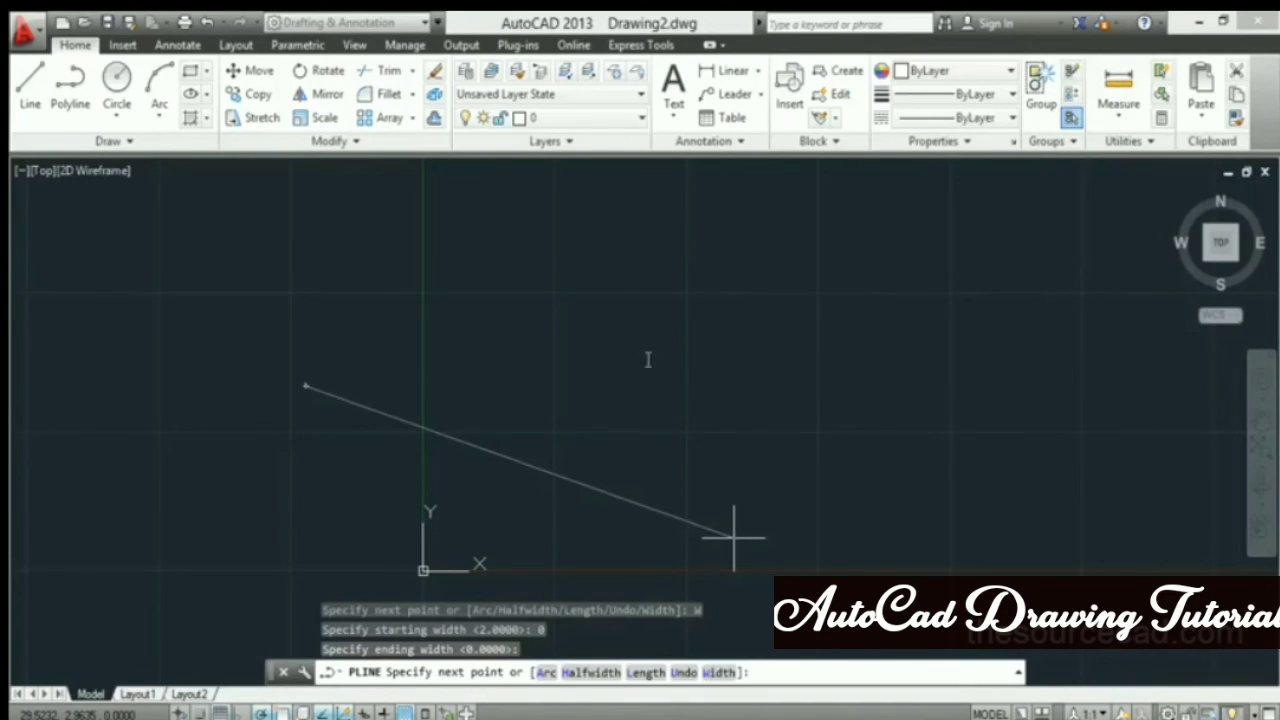
- Draw a horizontal polyline segment to the right and extend it in the same direction by 10 with the Length option
{"action": "left_click", "coordinate": [538, 385]}
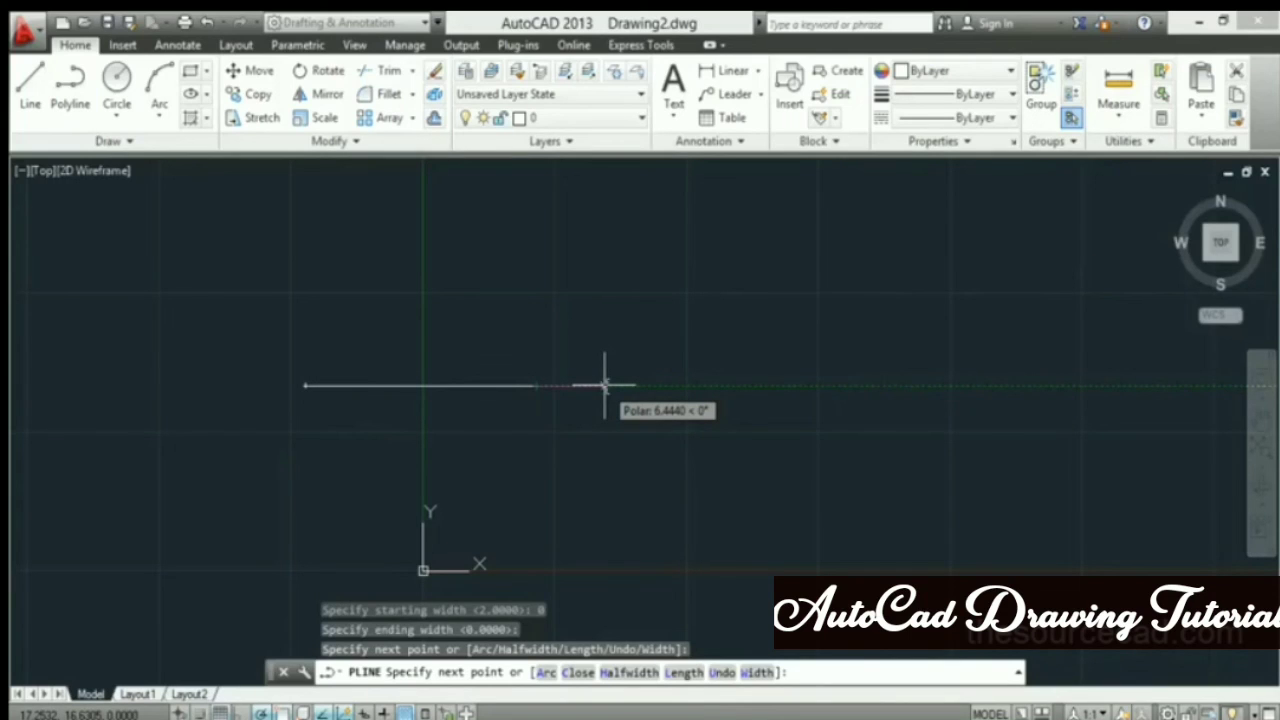
{"action": "type", "text": "L"}
{"action": "key", "text": "Return"}
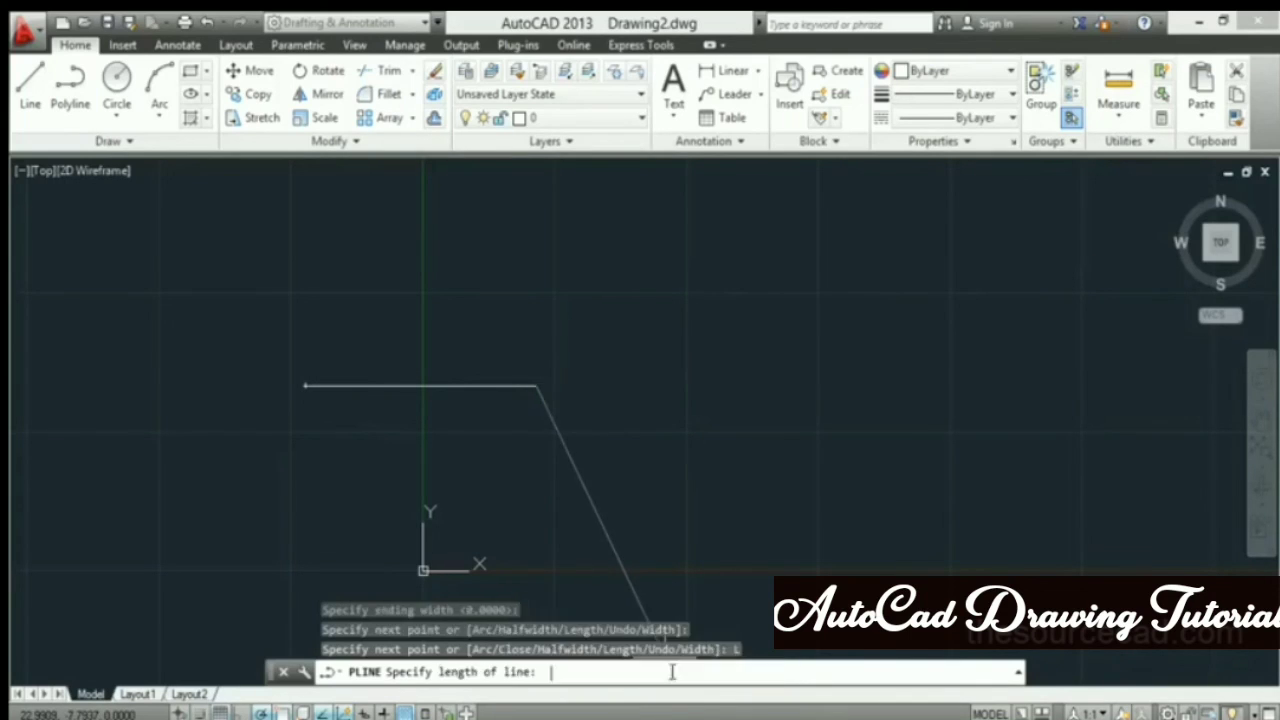
{"action": "type", "text": "10"}
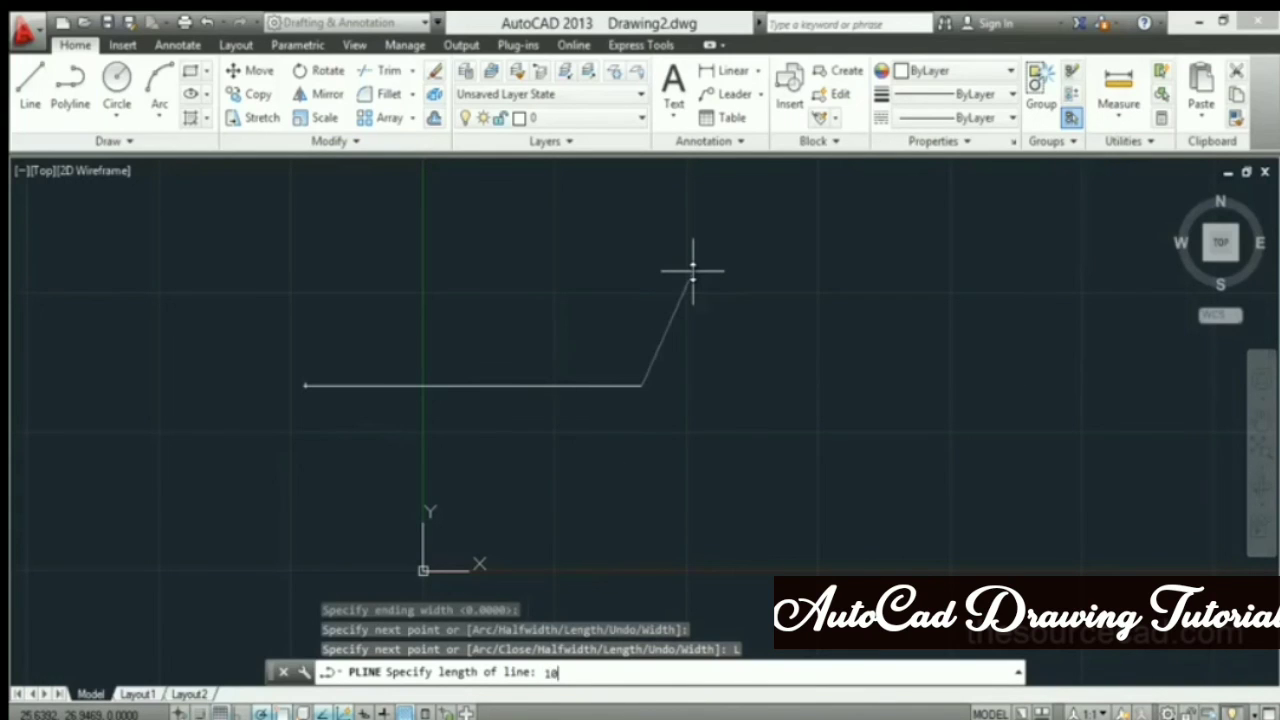
{"action": "key", "text": "Return"}
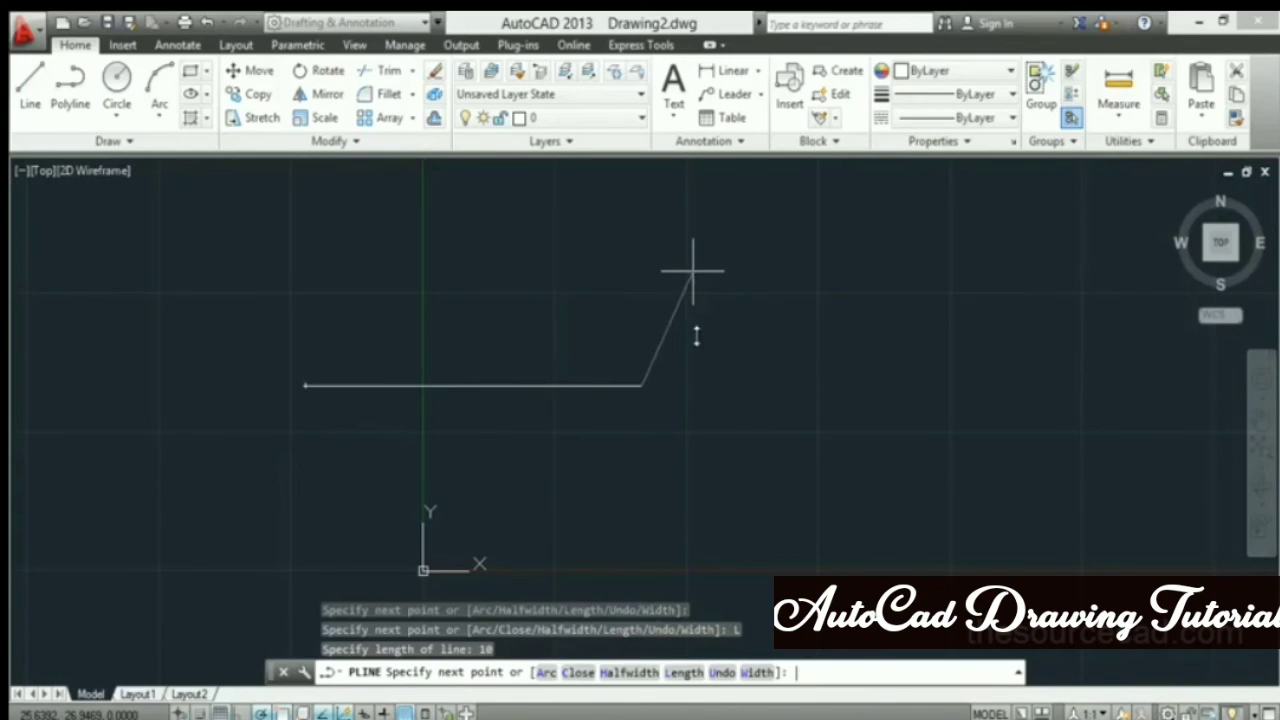